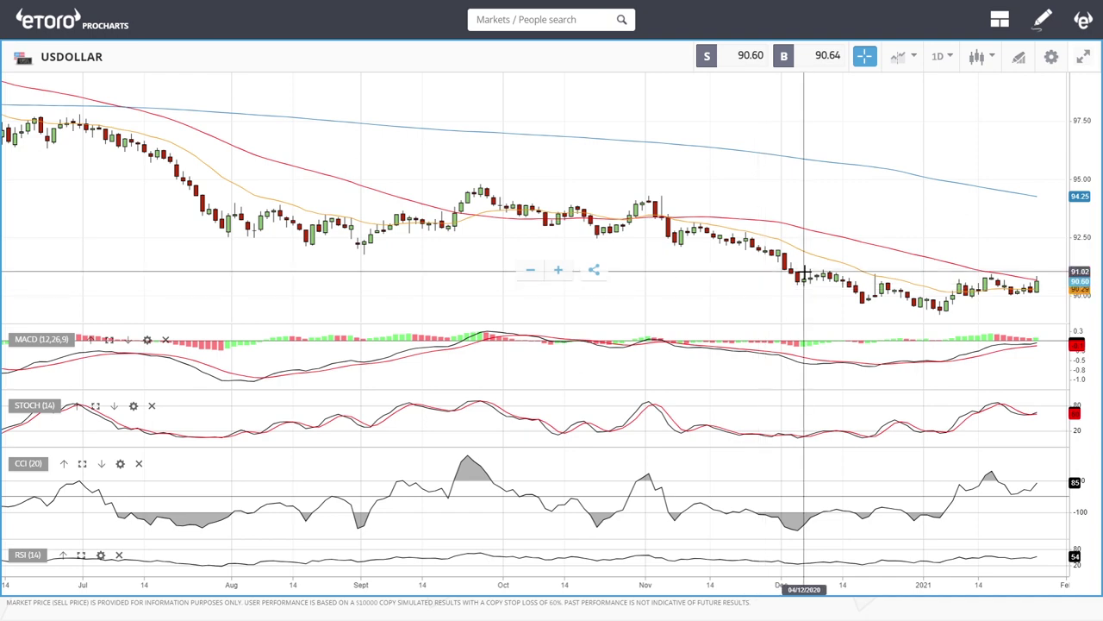
Step: Examine the USDOLLAR daily chart, comparing the latest candles and the longer downtrend with the moving averages
left_click_drag(1039, 316, 806, 300)
scroll(815, 301, "up", 3)
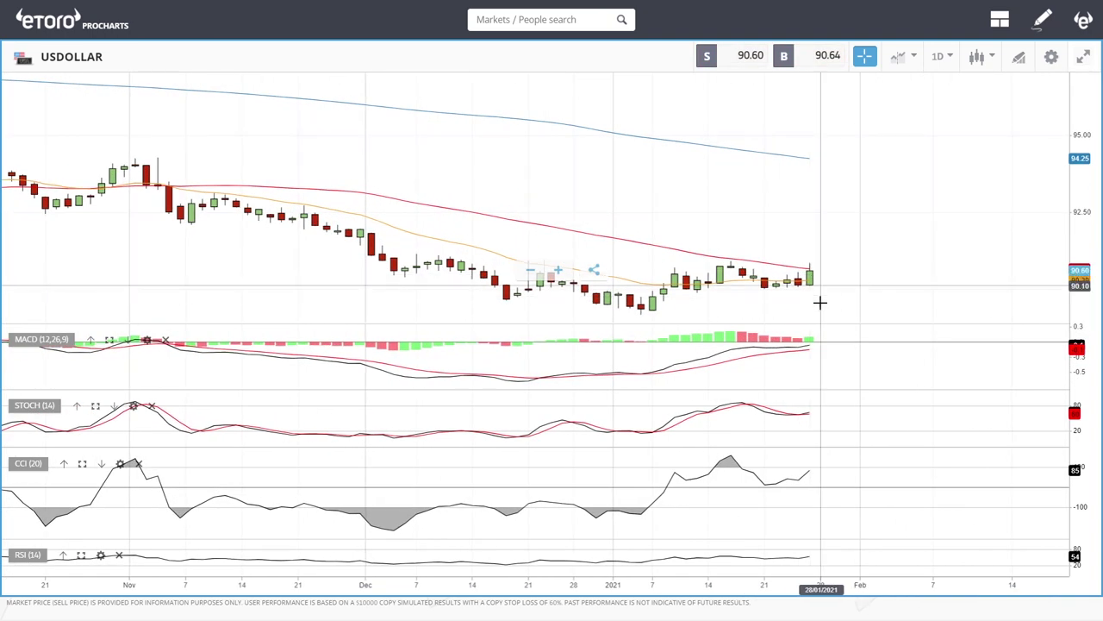
scroll(841, 272, "up", 2)
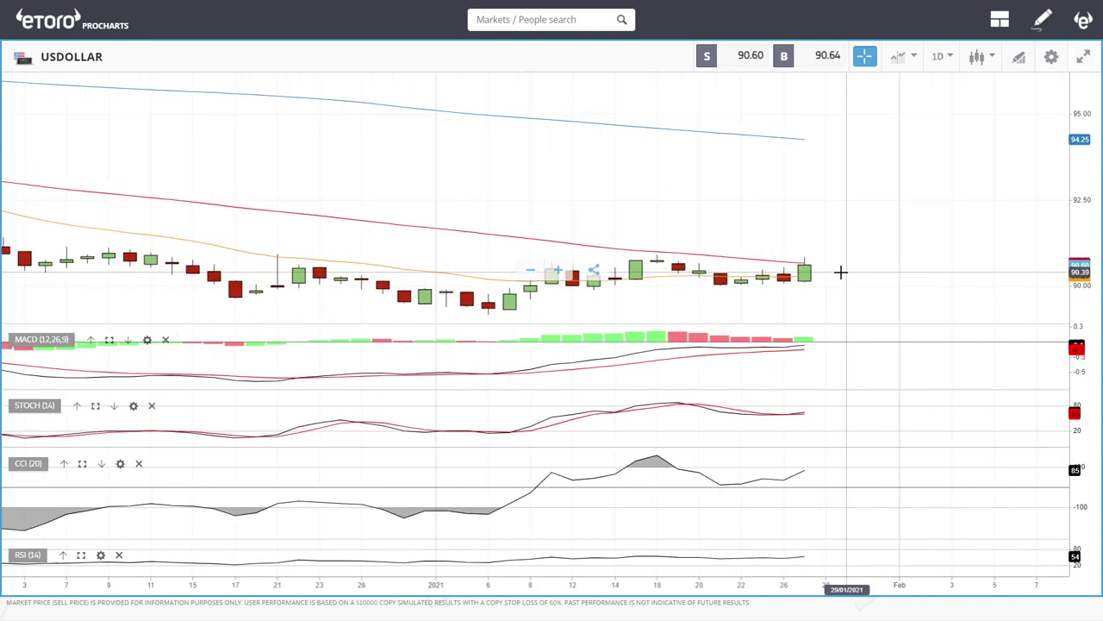
scroll(819, 259, "up", 2)
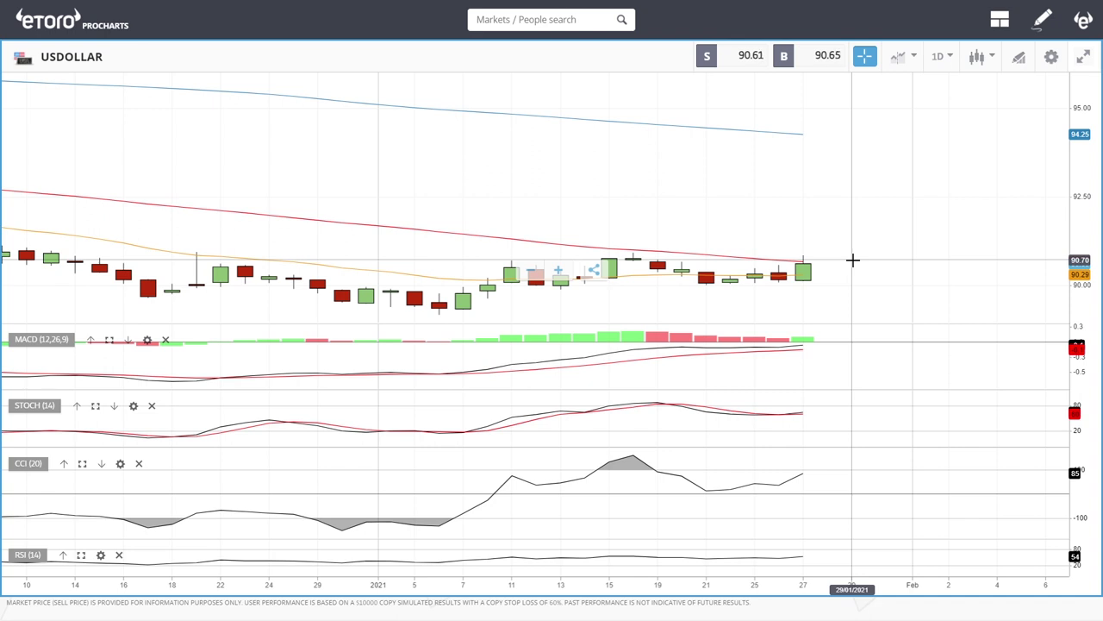
scroll(853, 259, "down", 3)
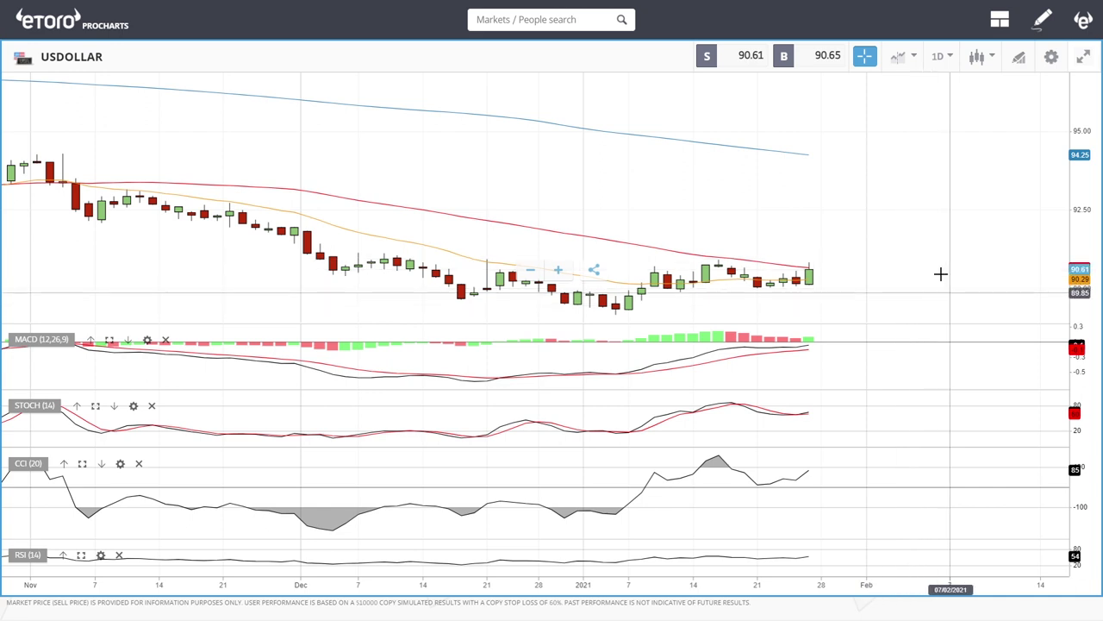
scroll(829, 259, "up", 2)
scroll(828, 260, "up", 2)
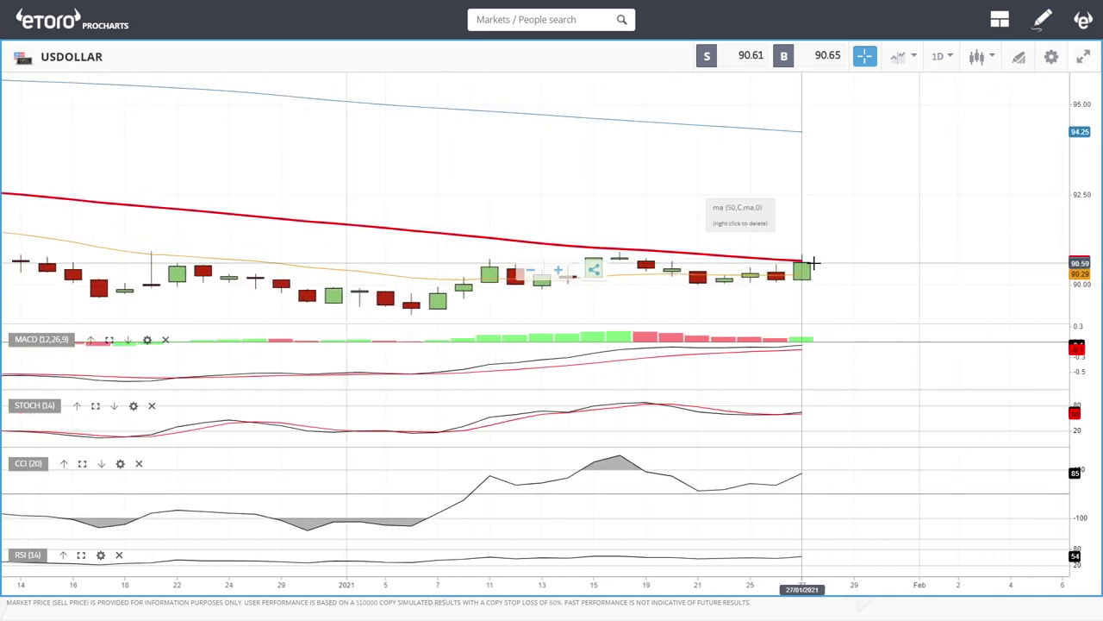
scroll(869, 275, "down", 2)
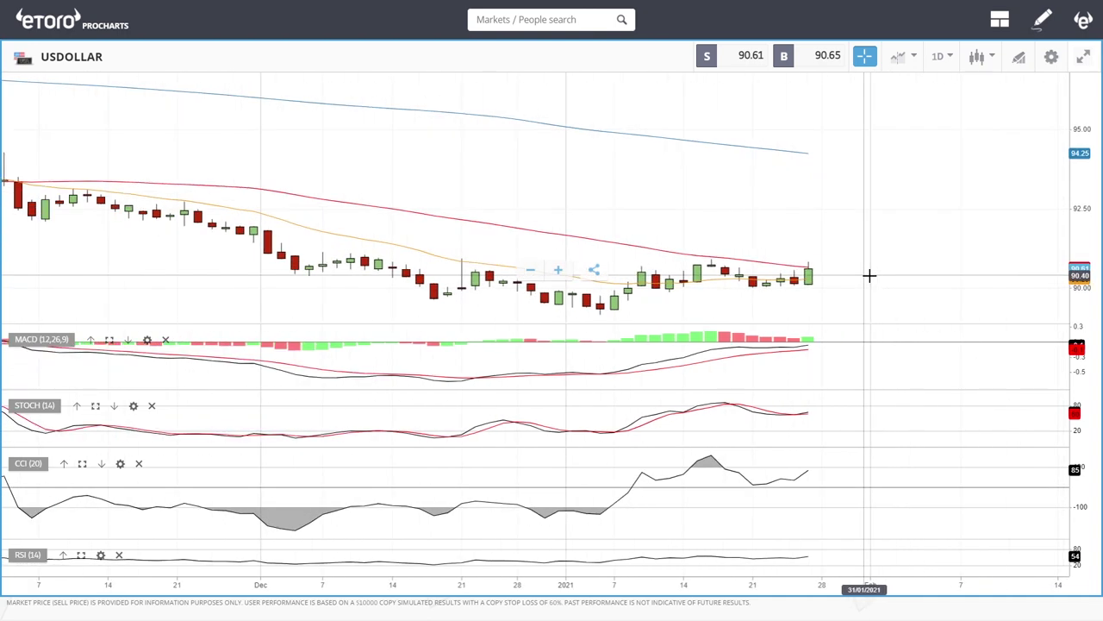
scroll(868, 275, "down", 2)
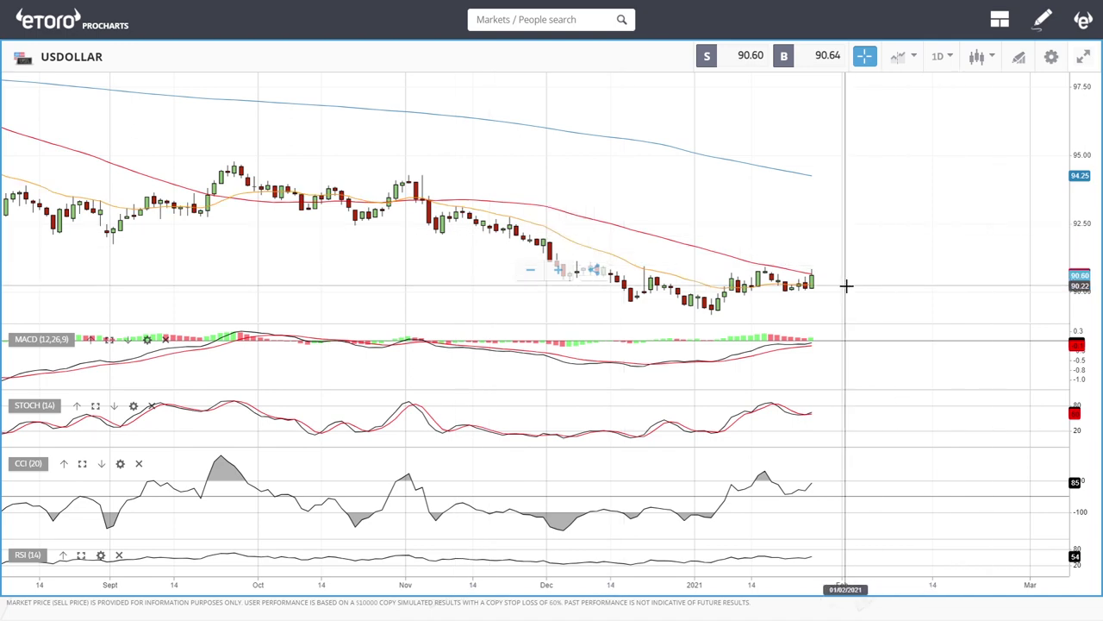
scroll(847, 285, "up", 3)
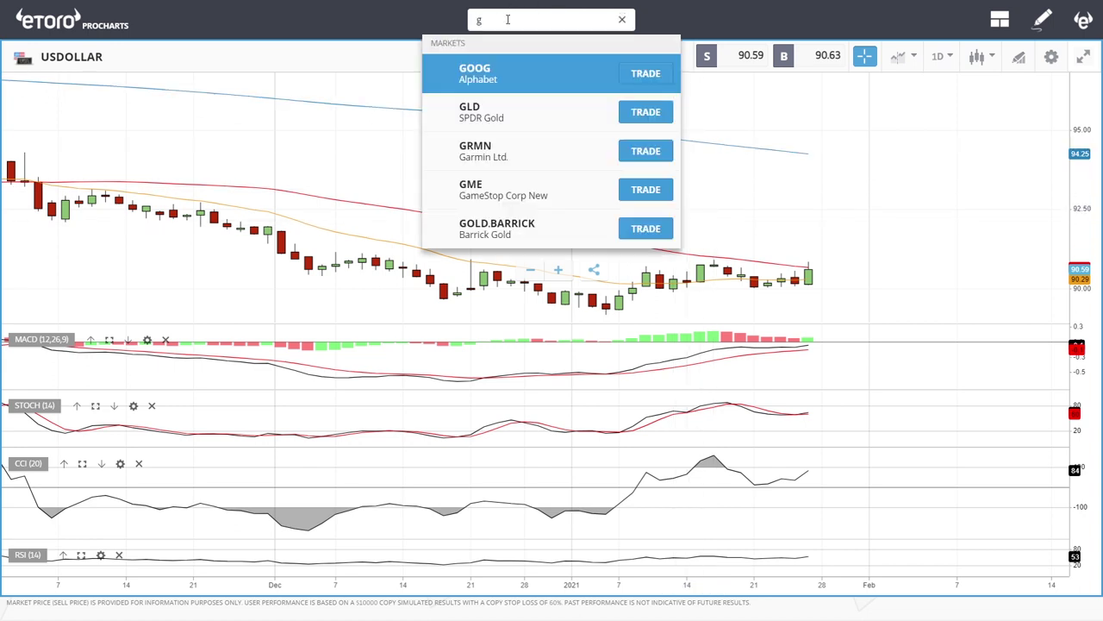
Step: Search the markets for gbp and open the GBPUSD chart with its latest daily candles in view
type("bp")
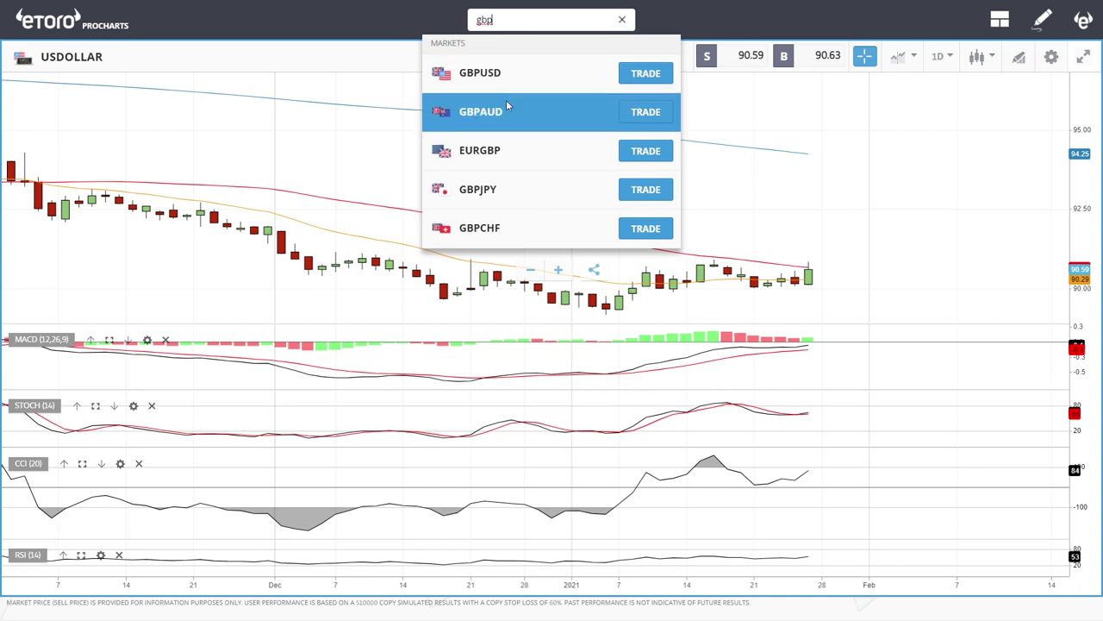
left_click(504, 86)
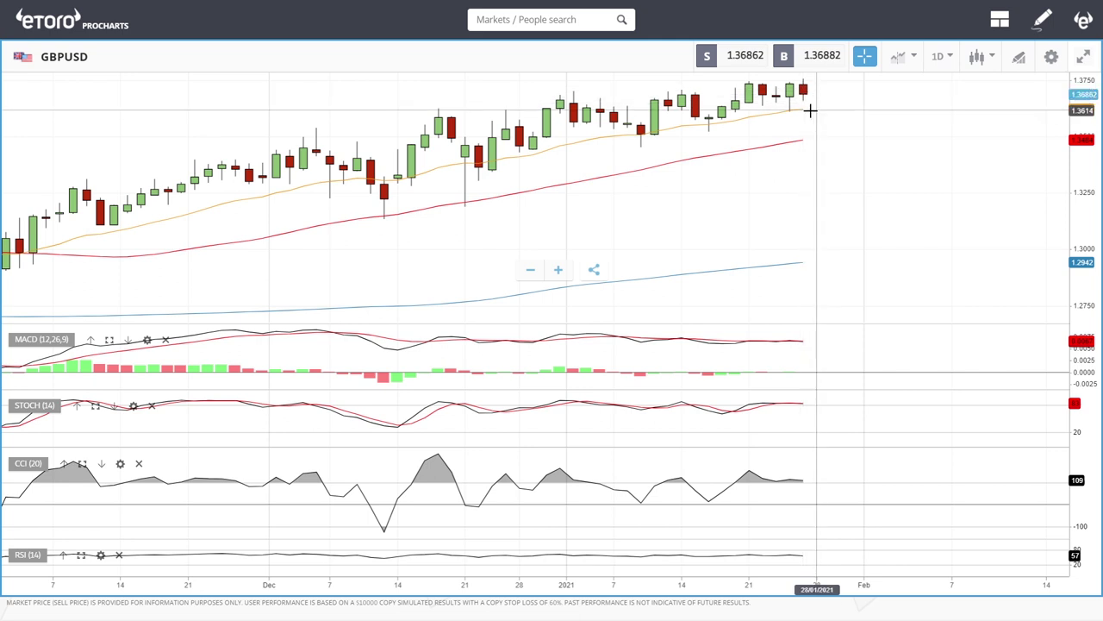
left_click_drag(875, 141, 842, 227)
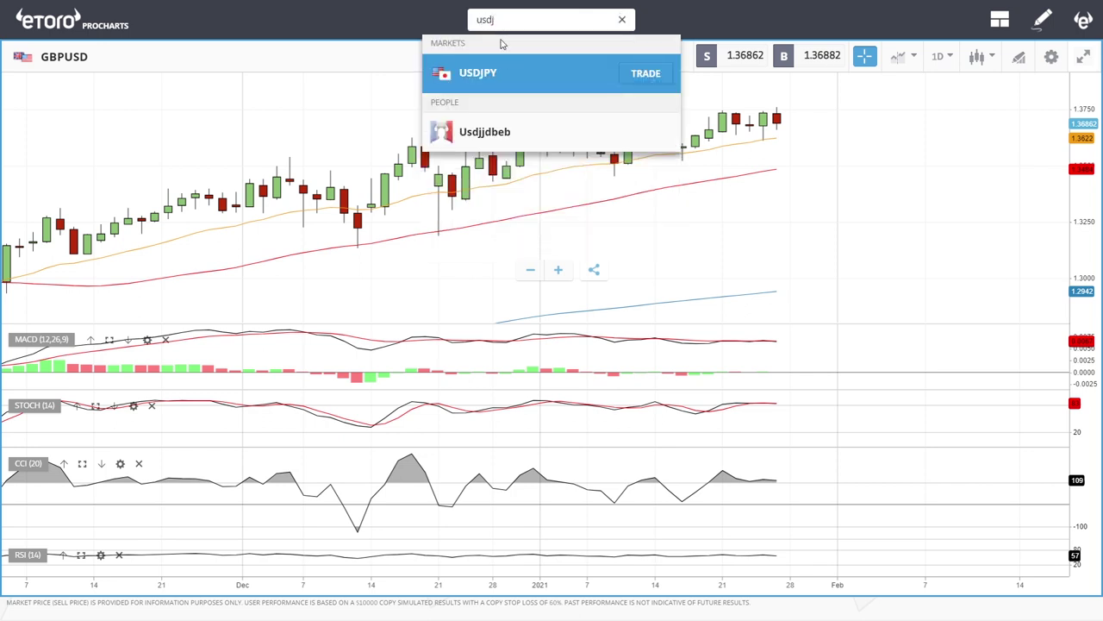
Step: Open the USDJPY chart from the usdj search and review its recent and longer-term daily price action
left_click(505, 81)
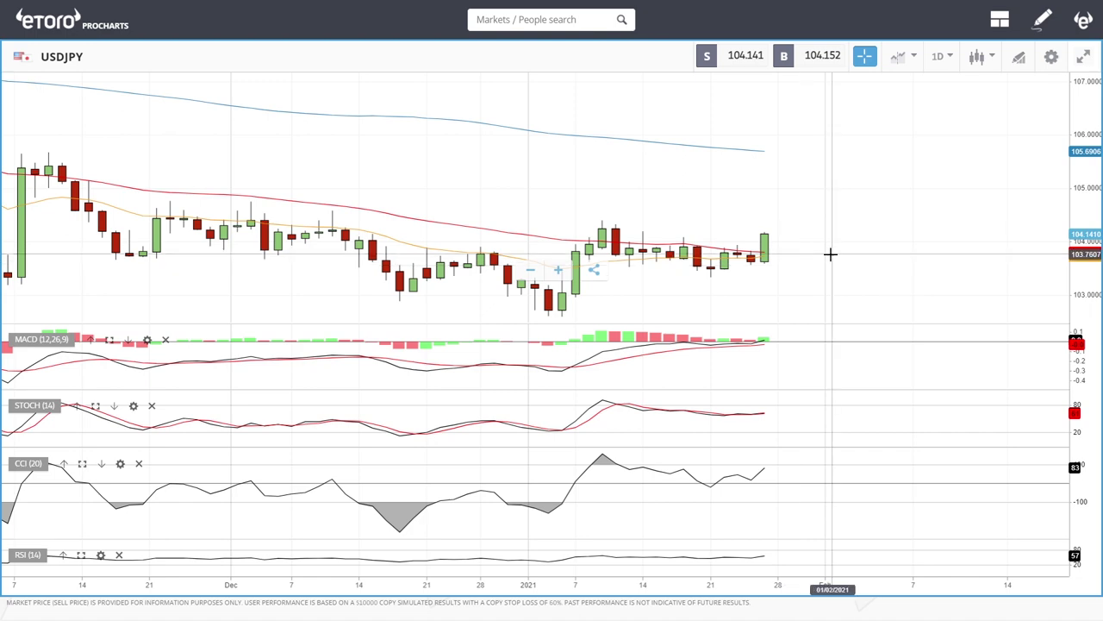
scroll(830, 253, "down", 3)
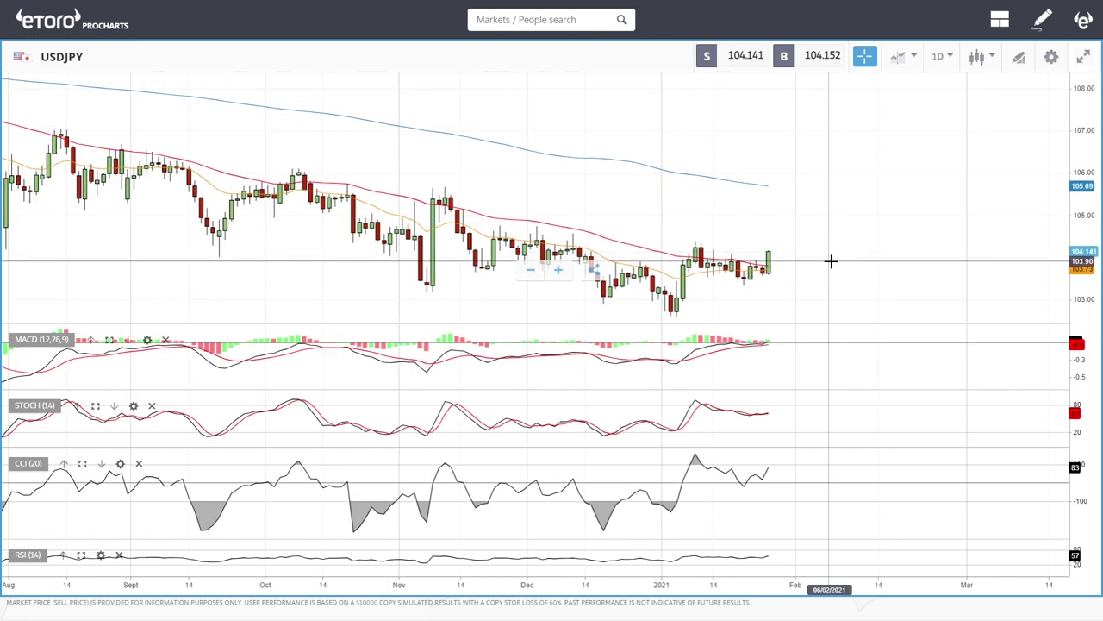
scroll(808, 278, "down", 3)
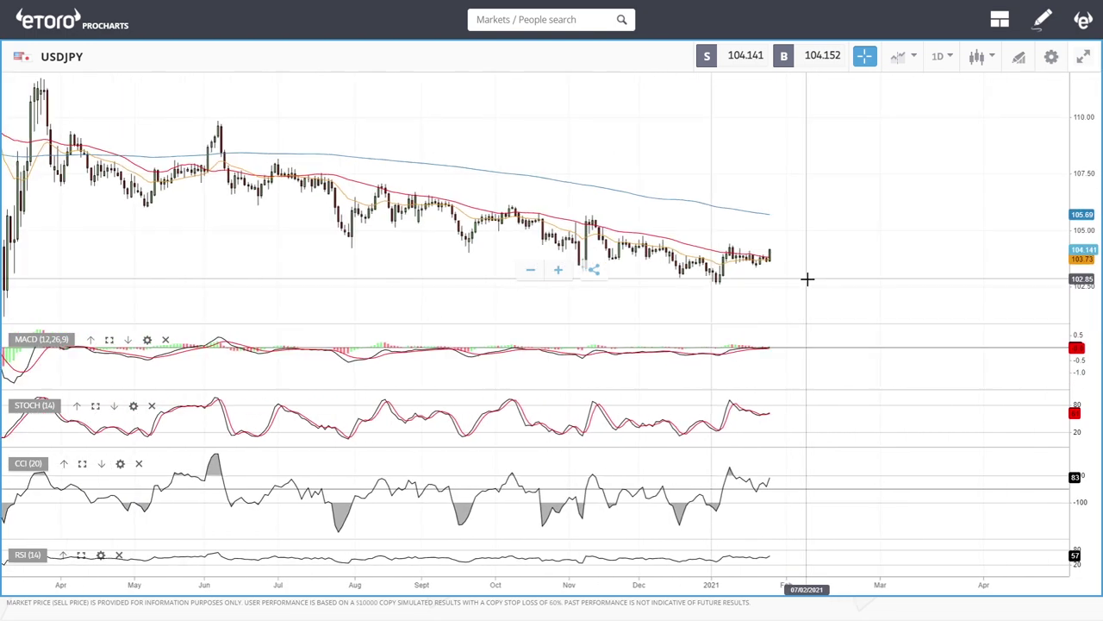
scroll(831, 268, "up", 5)
scroll(830, 271, "up", 2)
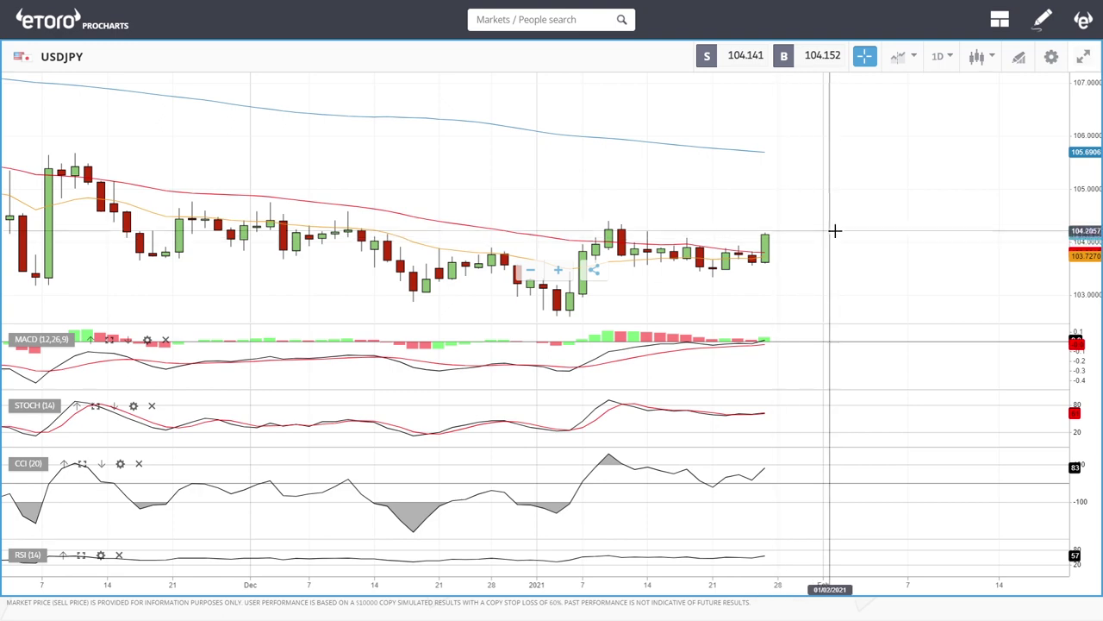
Step: Draw a descending trend line across the USDJPY highs from about 108.09 in July 2020 to about 103.72 in February 2021
scroll(831, 259, "down", 3)
scroll(828, 260, "down", 2)
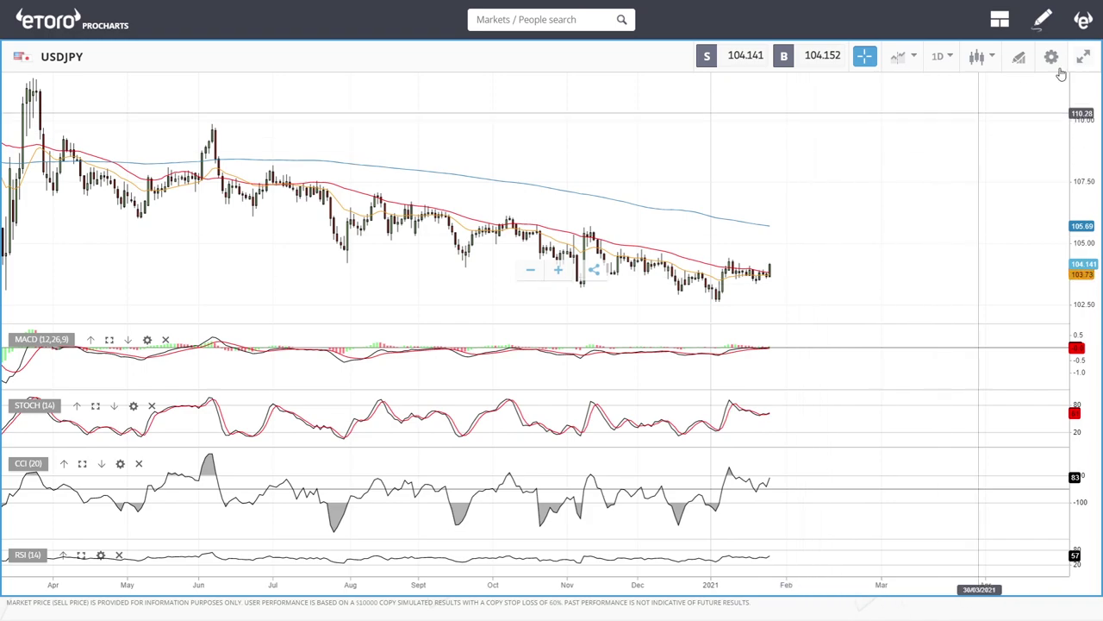
left_click(1022, 61)
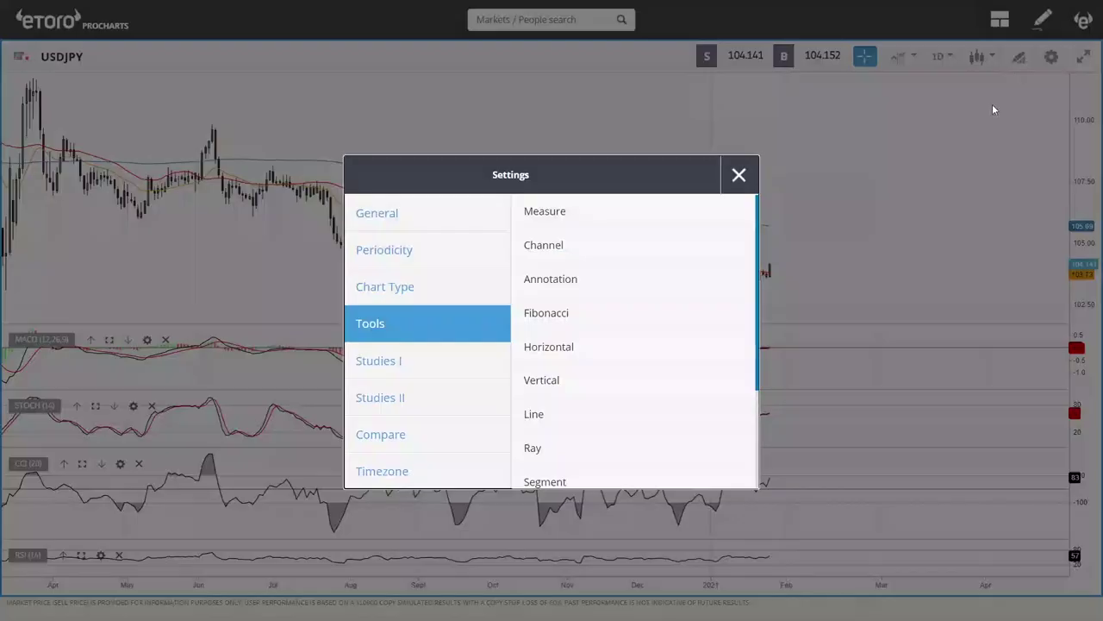
left_click(564, 424)
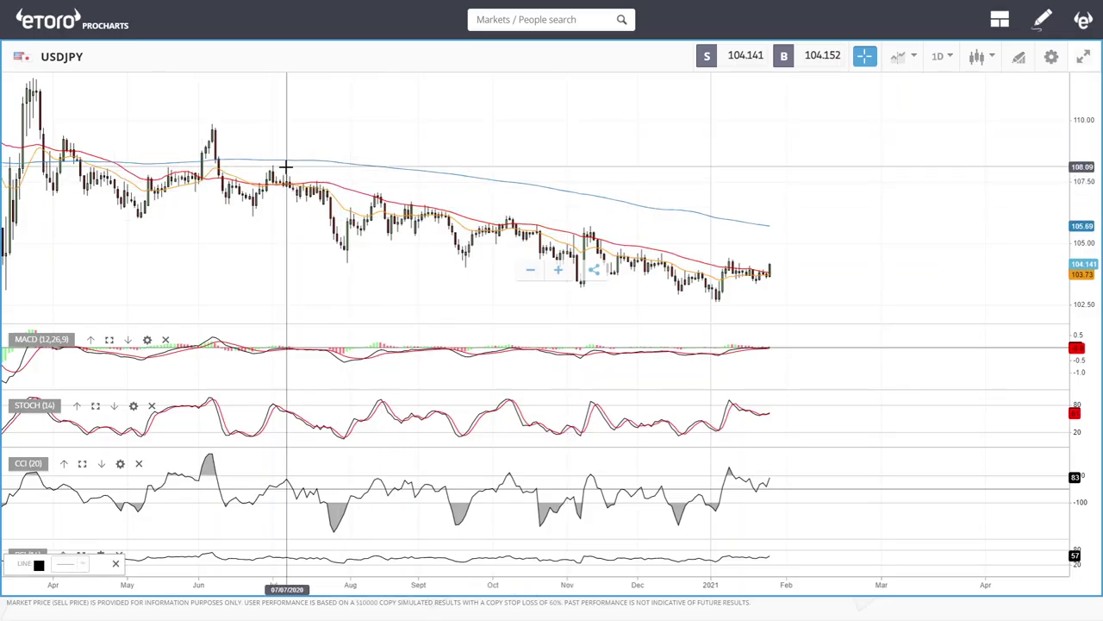
left_click(285, 166)
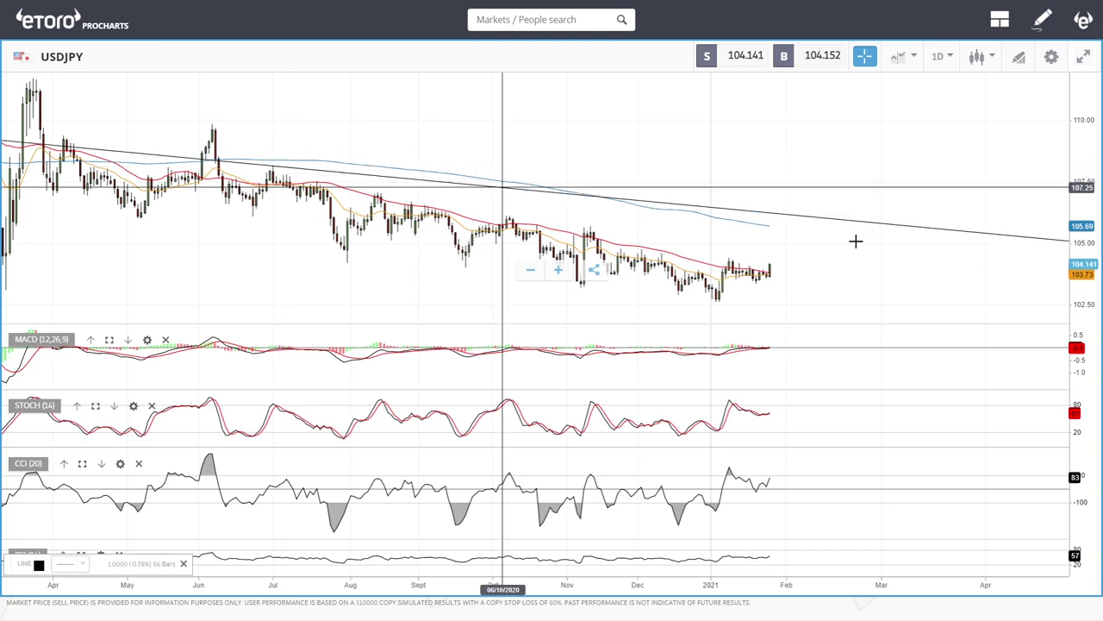
left_click(814, 269)
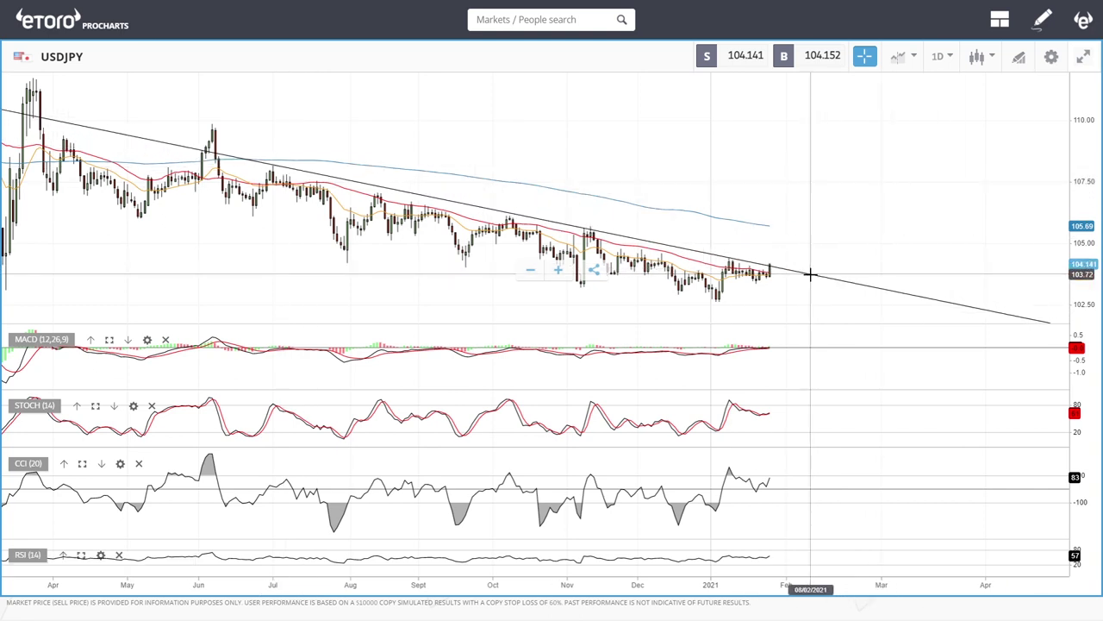
Step: Draw a second descending line beneath the USDJPY lows, roughly parallel to the upper trend line, to form a channel
left_click(1019, 56)
left_click(533, 447)
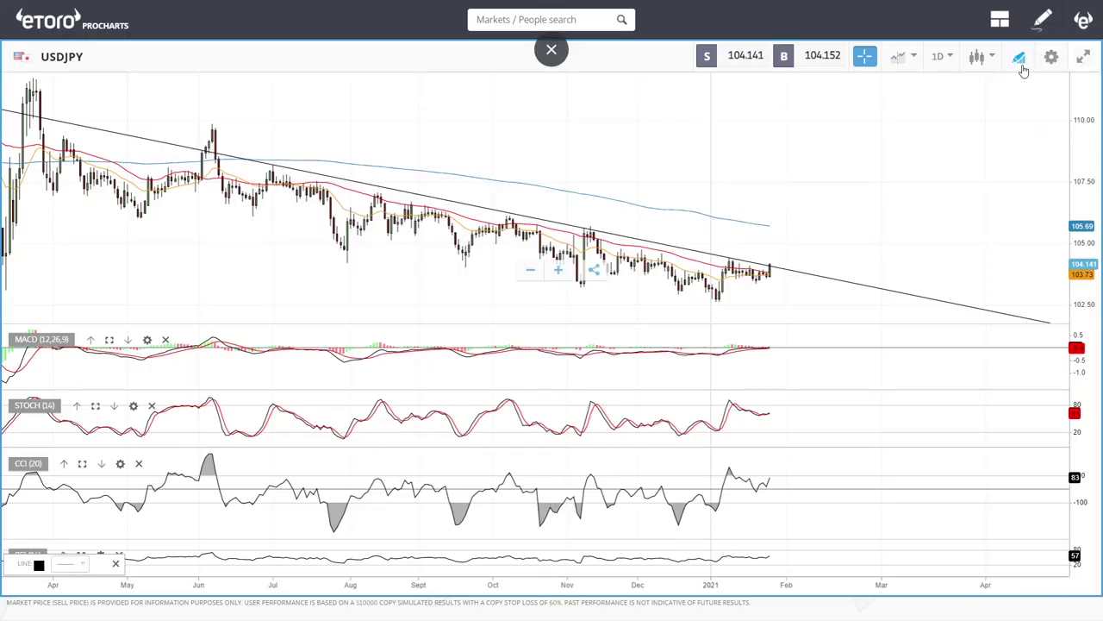
left_click(1021, 62)
left_click(532, 415)
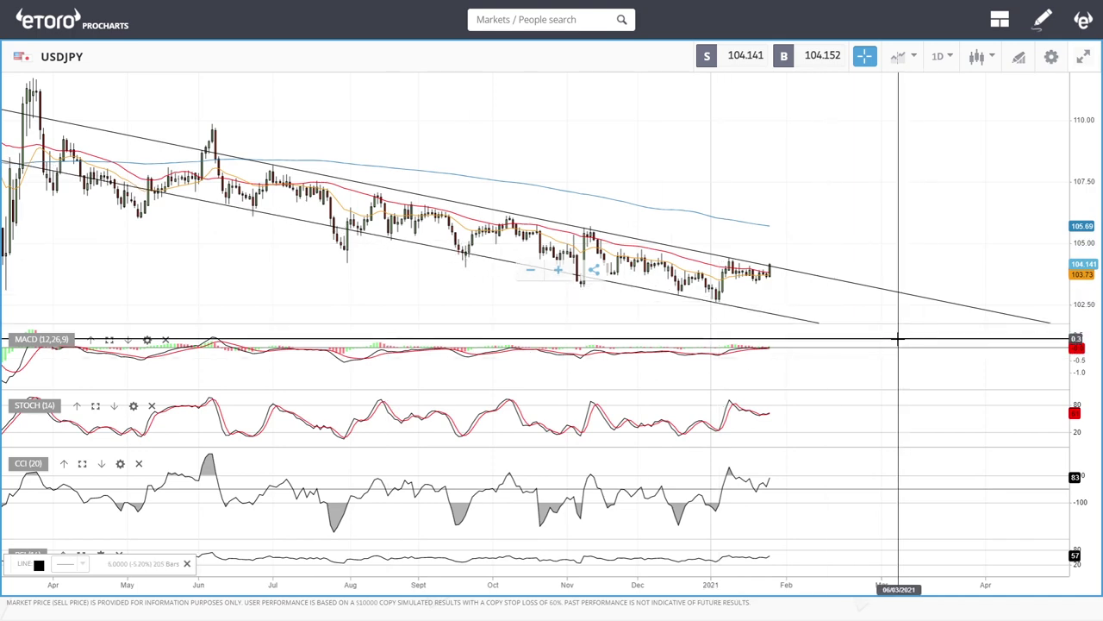
key("Escape")
Step: Examine the latest USDJPY candles against the descending channel's upper line, the moving averages and the longer price history
scroll(916, 256, "up", 5)
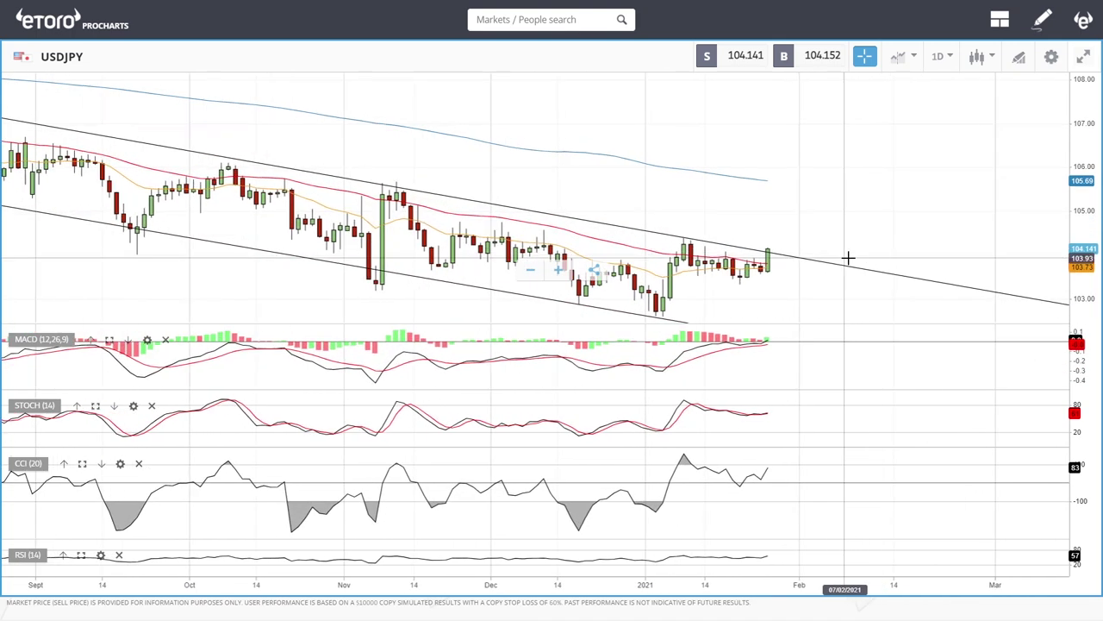
left_click_drag(830, 180, 840, 94)
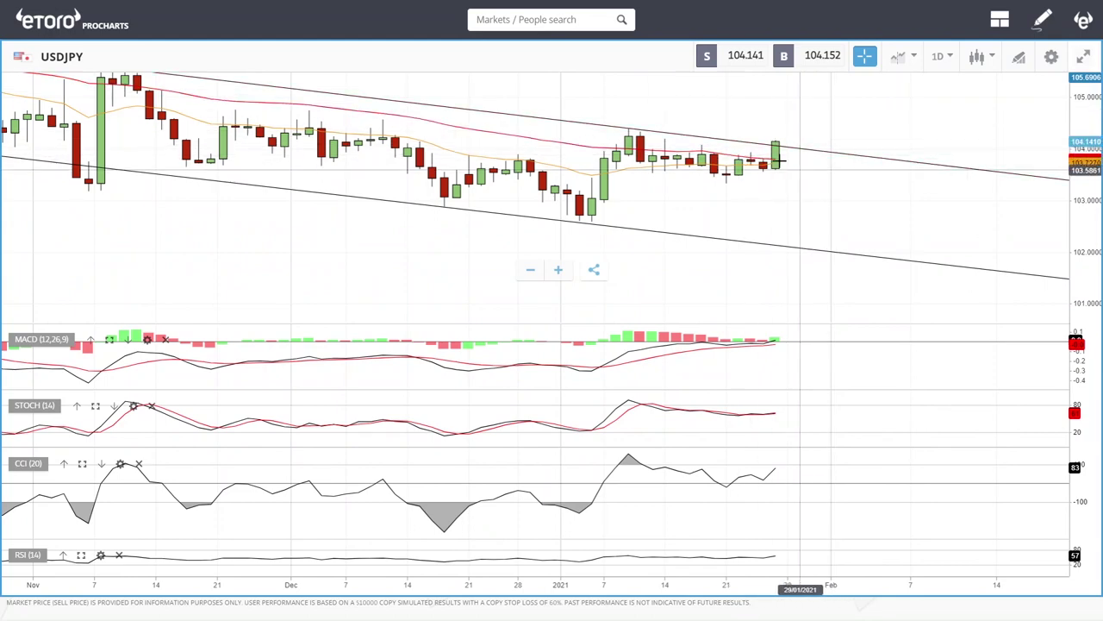
scroll(775, 156, "down", 5)
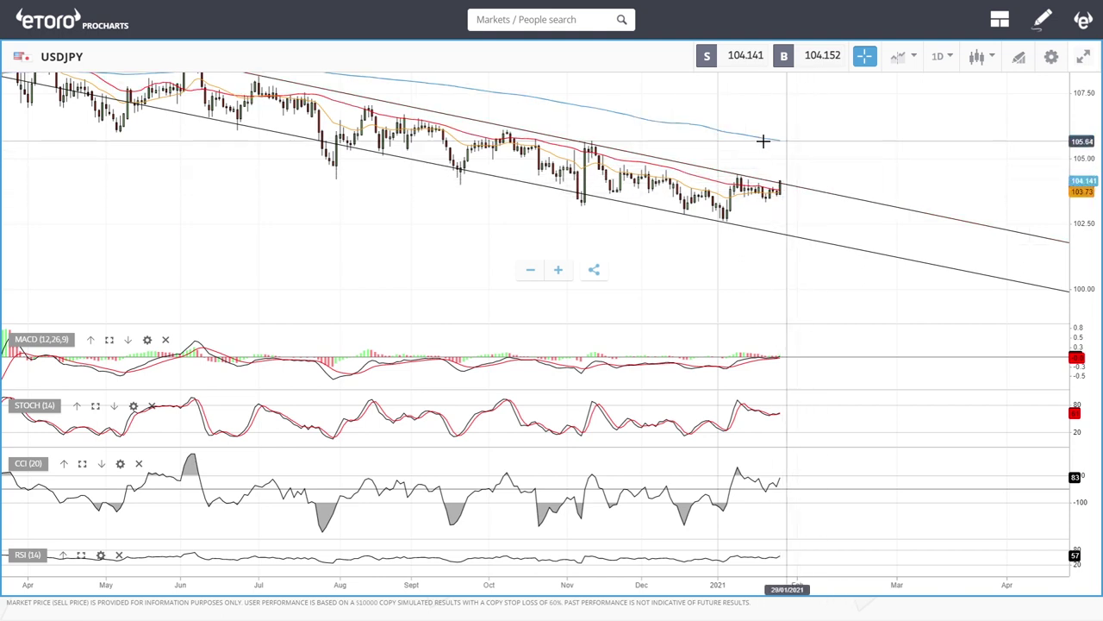
scroll(789, 192, "up", 3)
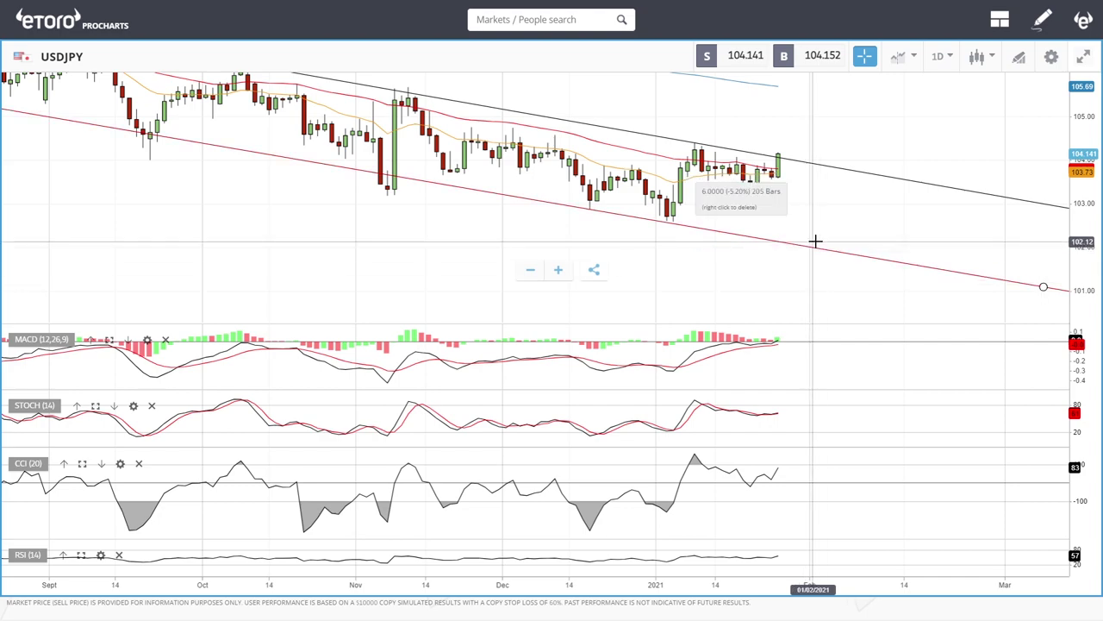
scroll(797, 222, "down", 5)
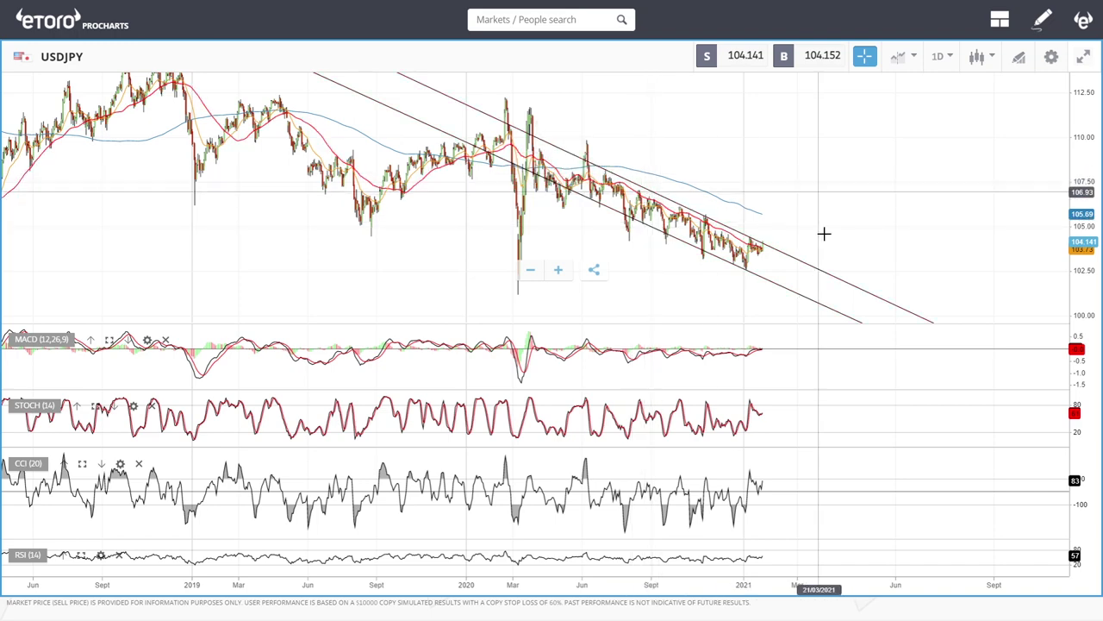
scroll(818, 247, "up", 3)
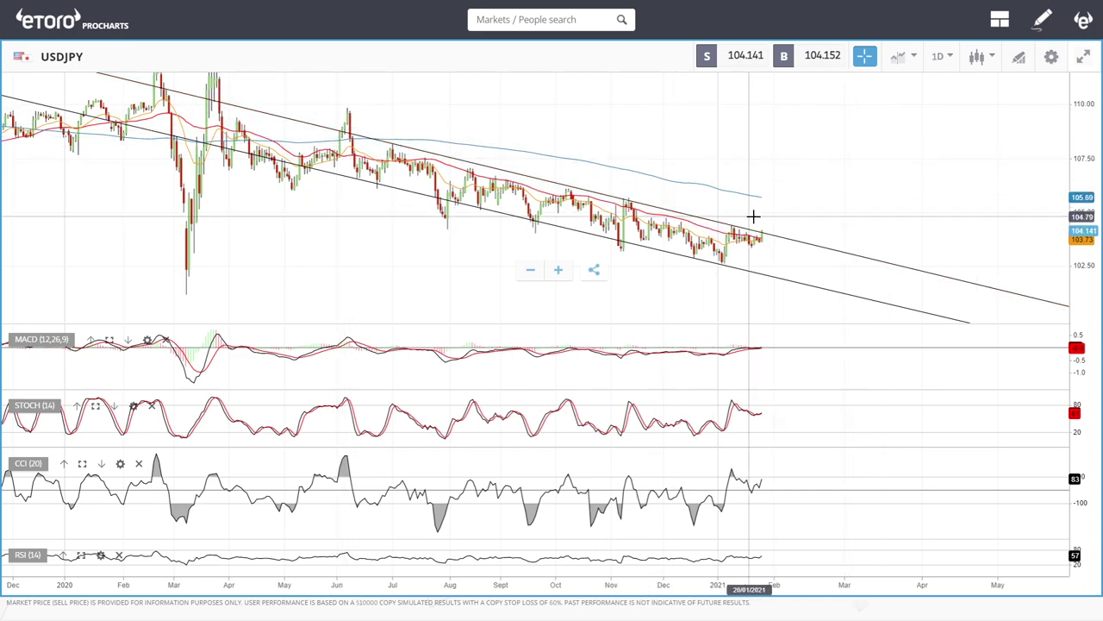
scroll(870, 230, "up", 3)
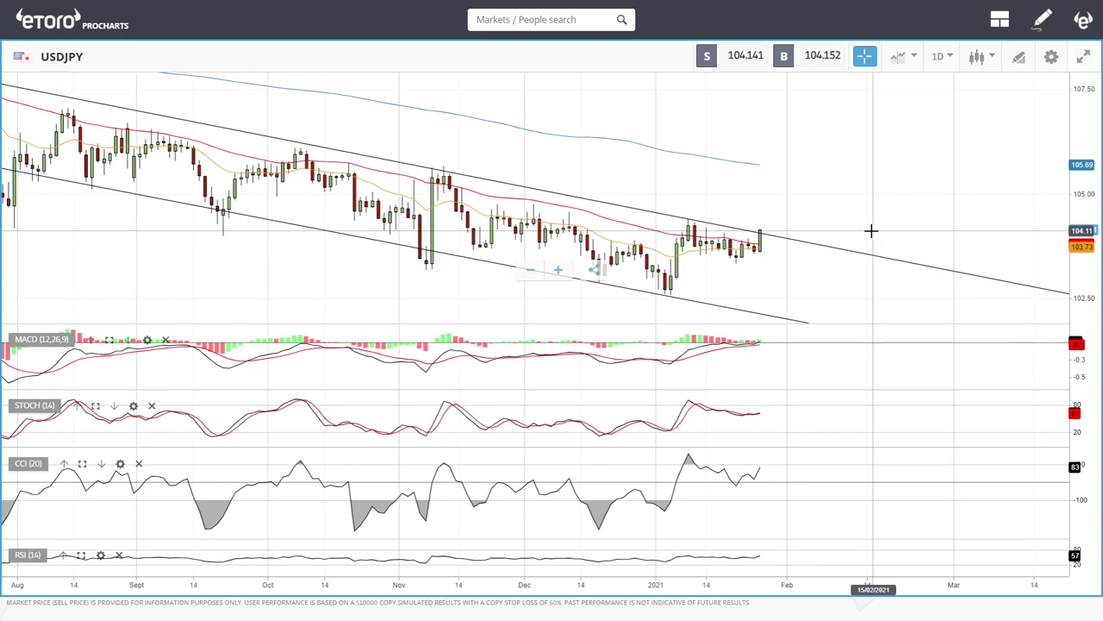
left_click_drag(871, 230, 830, 130)
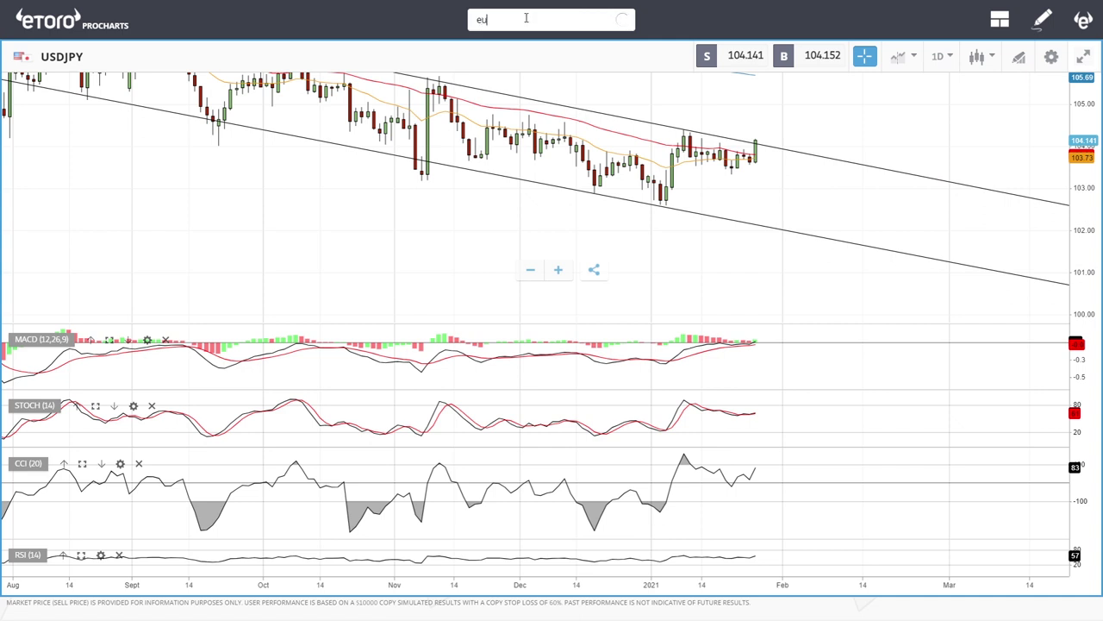
Step: Search the markets for eu, open the EURUSD chart and review the latest candles against the 50-period moving average
left_click(499, 74)
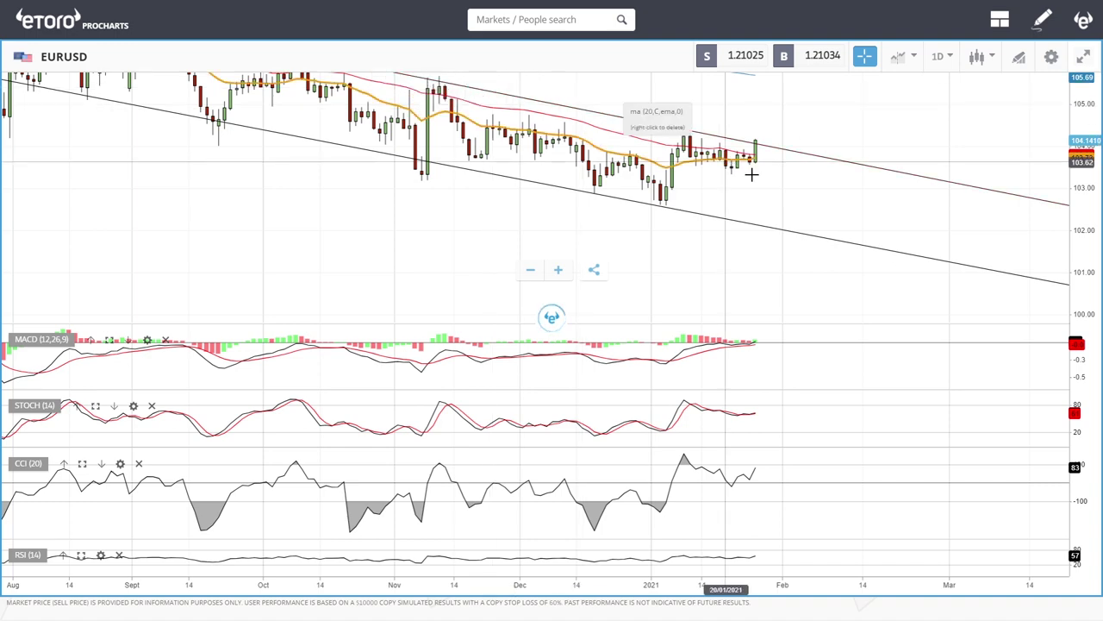
scroll(801, 199, "up", 4)
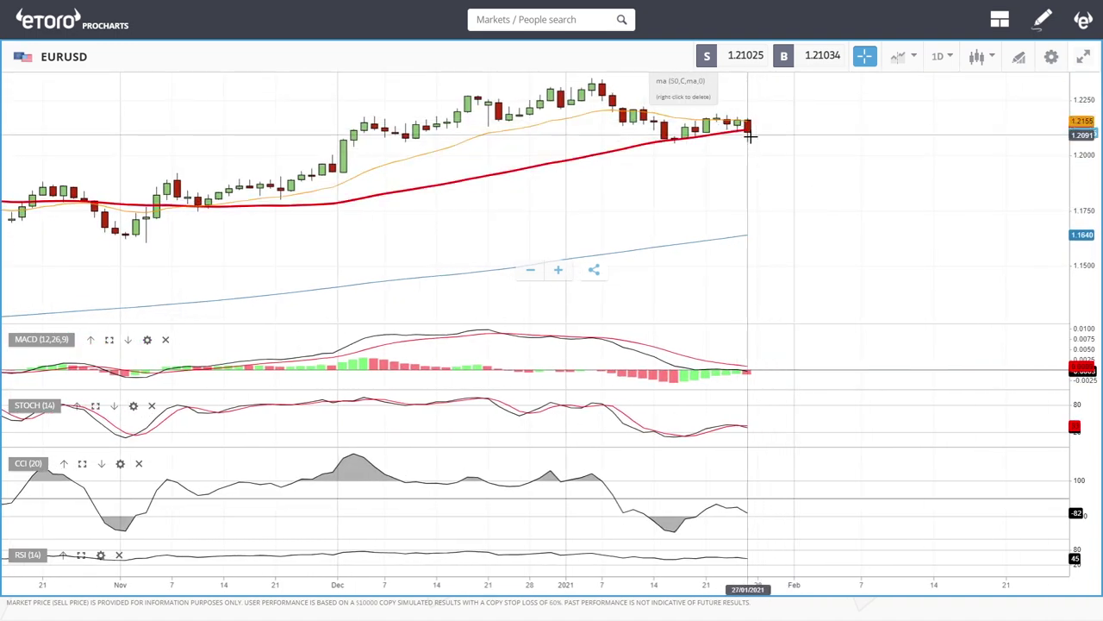
scroll(865, 183, "down", 4)
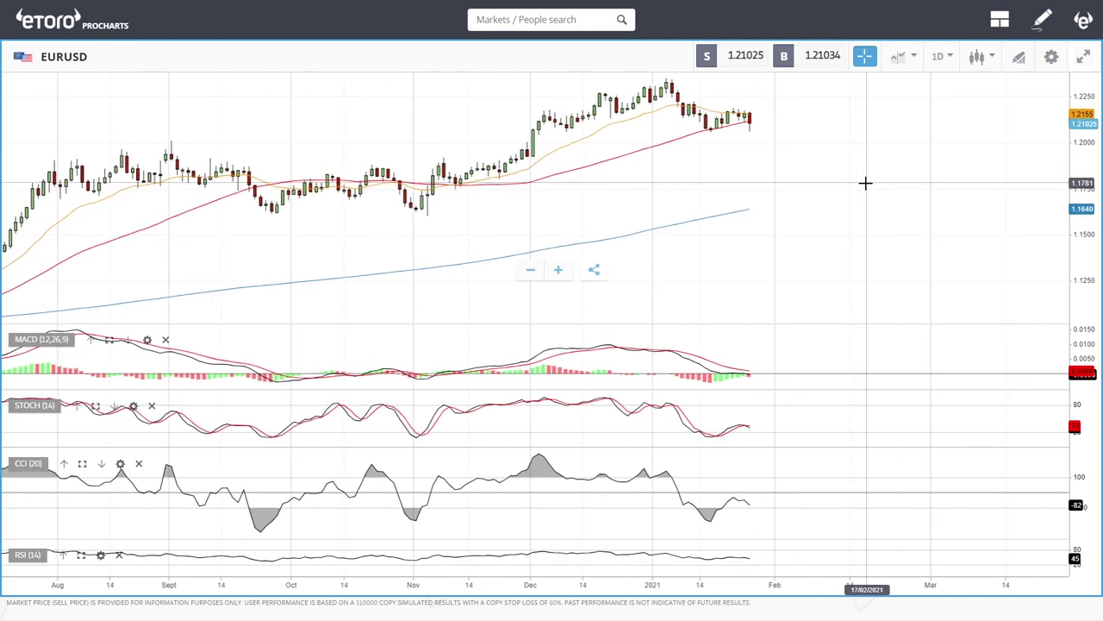
Step: Add a horizontal line to the EURUSD chart at the early September 2020 high and adjust it to about 1.1998
left_click(1018, 61)
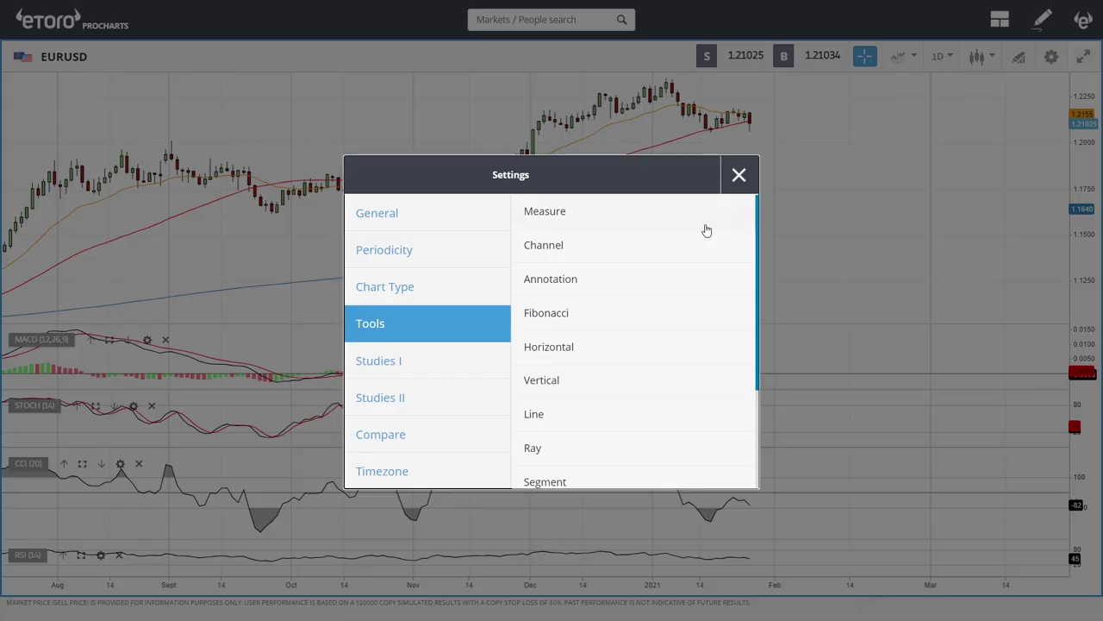
left_click(573, 345)
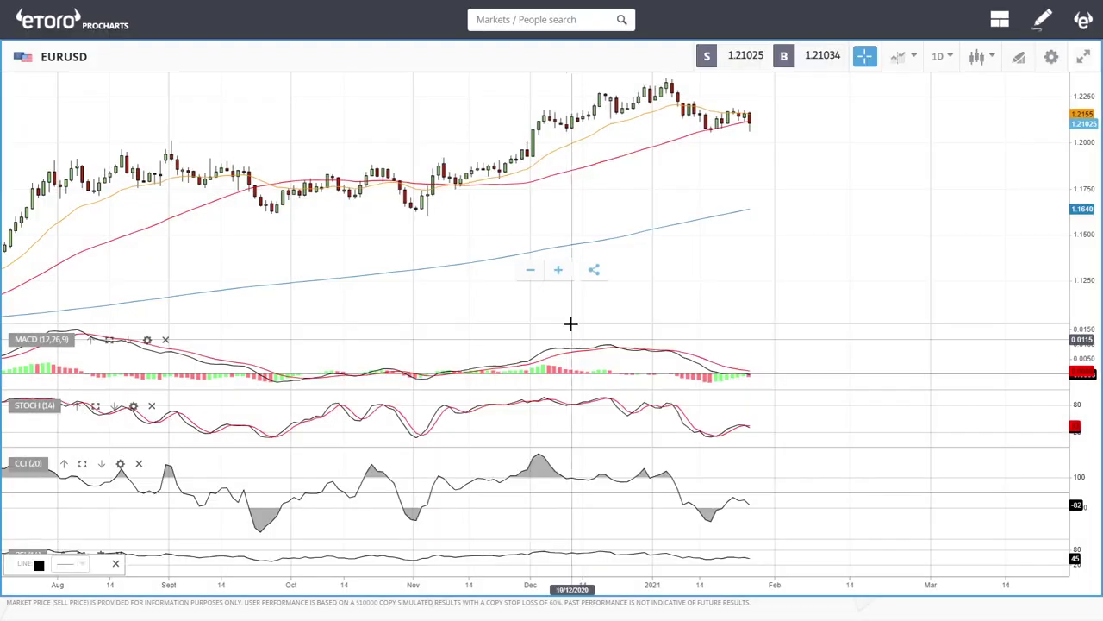
left_click(169, 143)
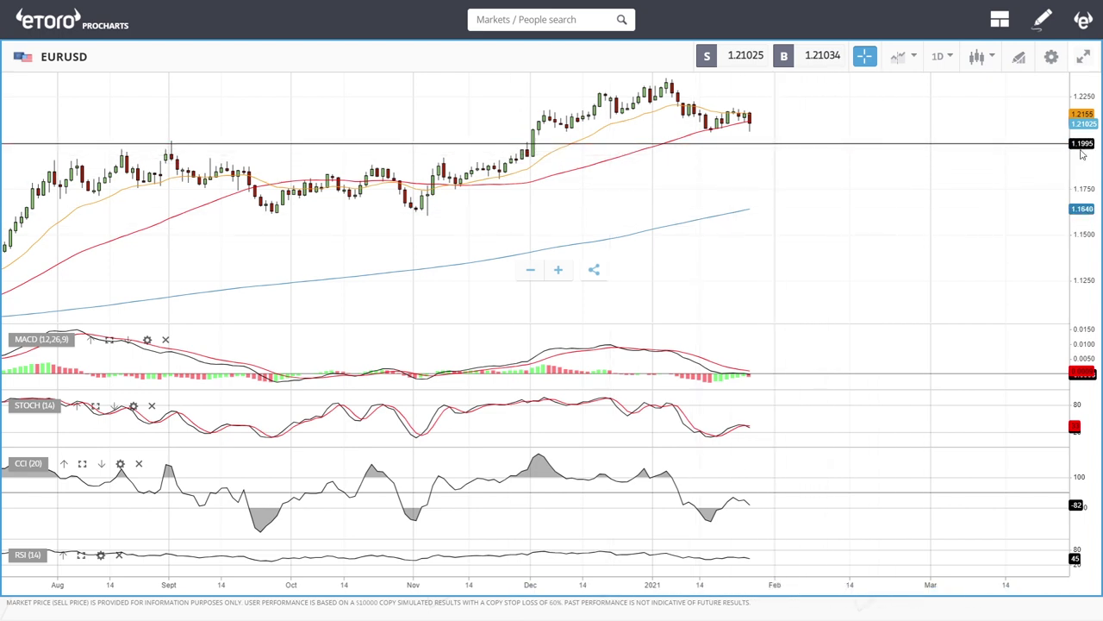
left_click_drag(1057, 144, 1057, 145)
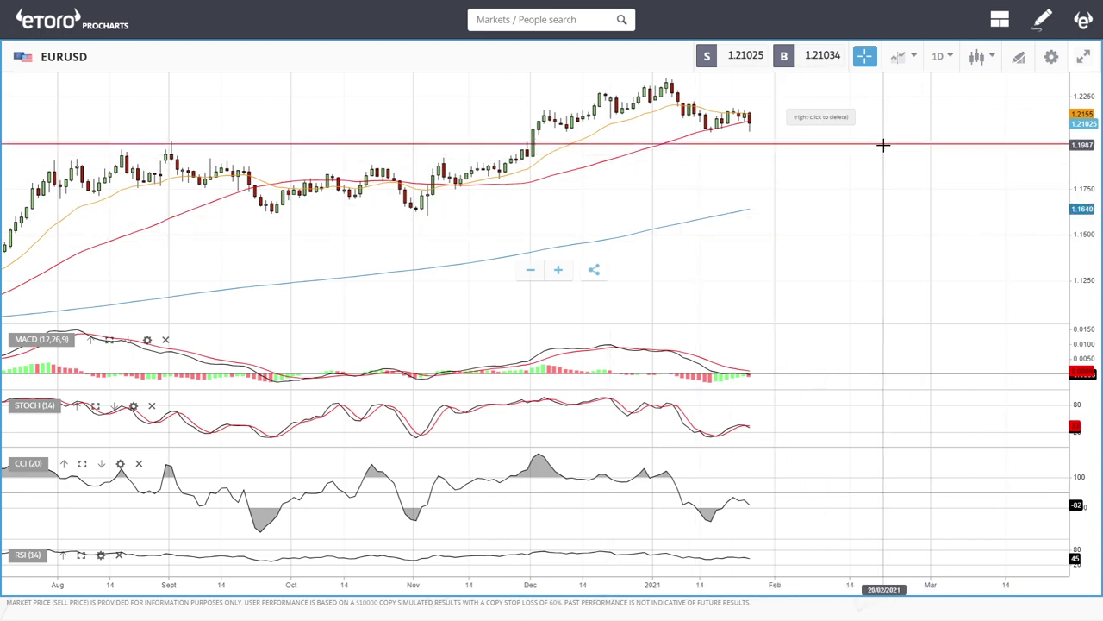
left_click_drag(883, 143, 884, 141)
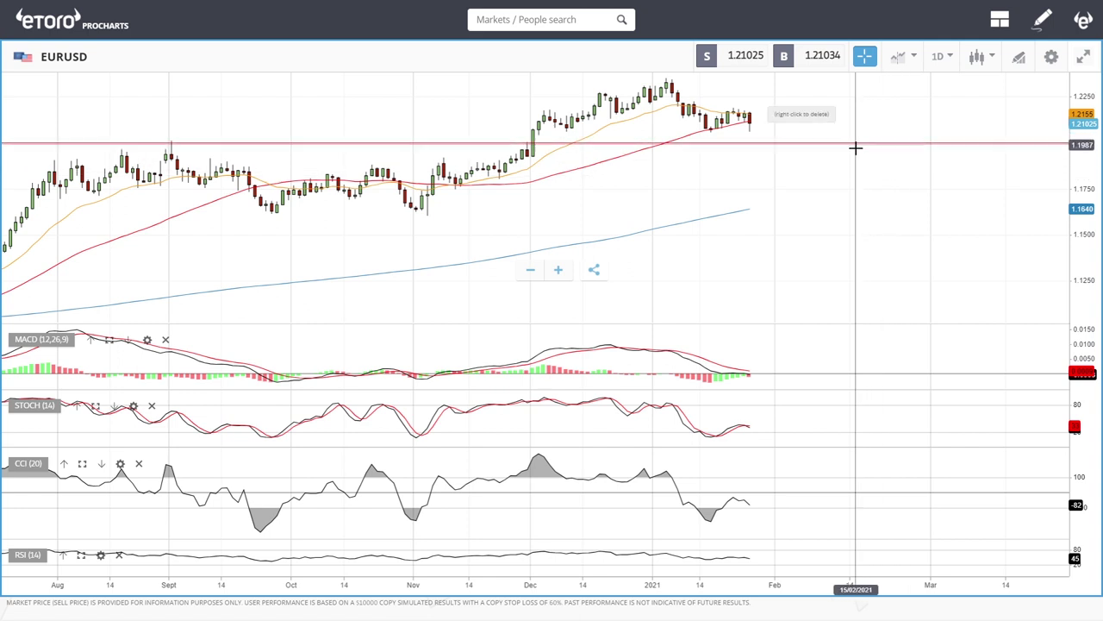
Step: Examine the latest EURUSD candles up close against the horizontal support level and the 50-period moving average
left_click(761, 144)
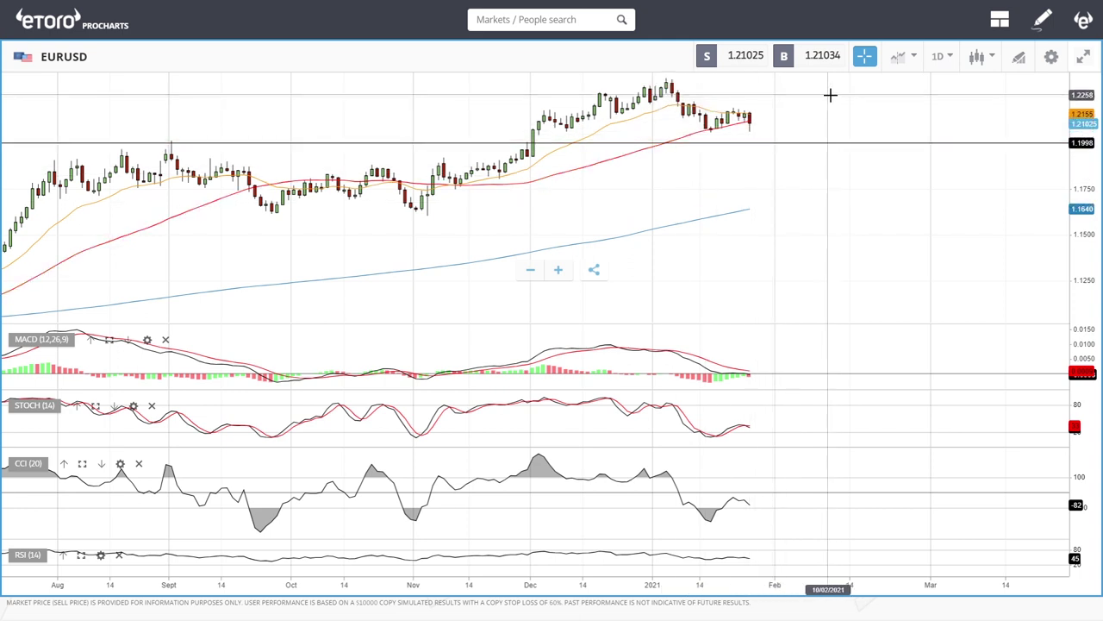
left_click(762, 143)
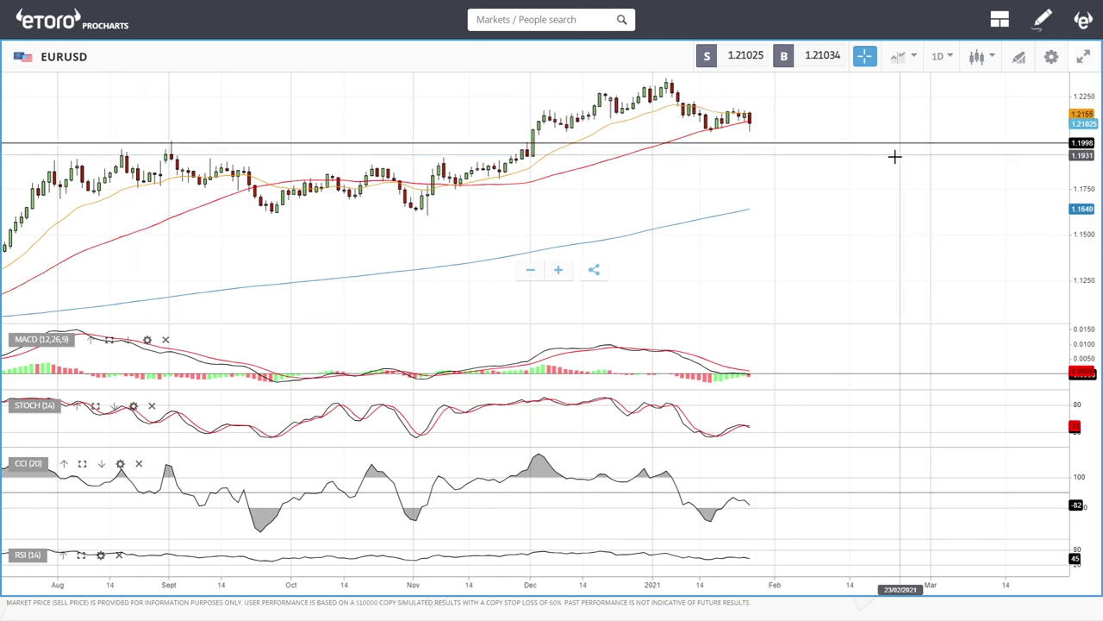
left_click(749, 144)
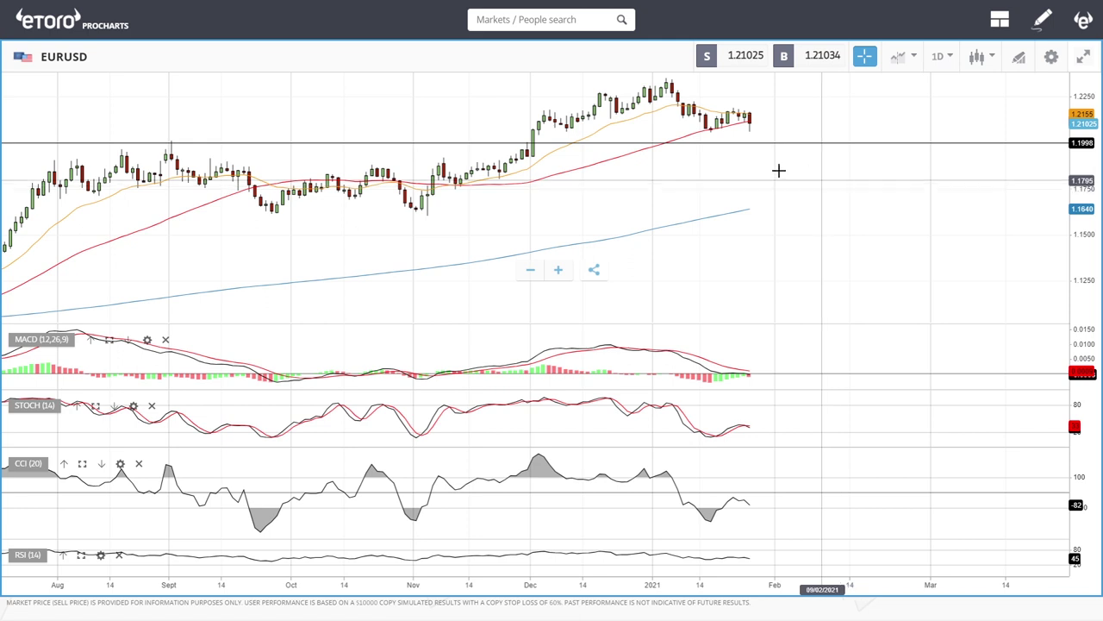
scroll(784, 129, "up", 5)
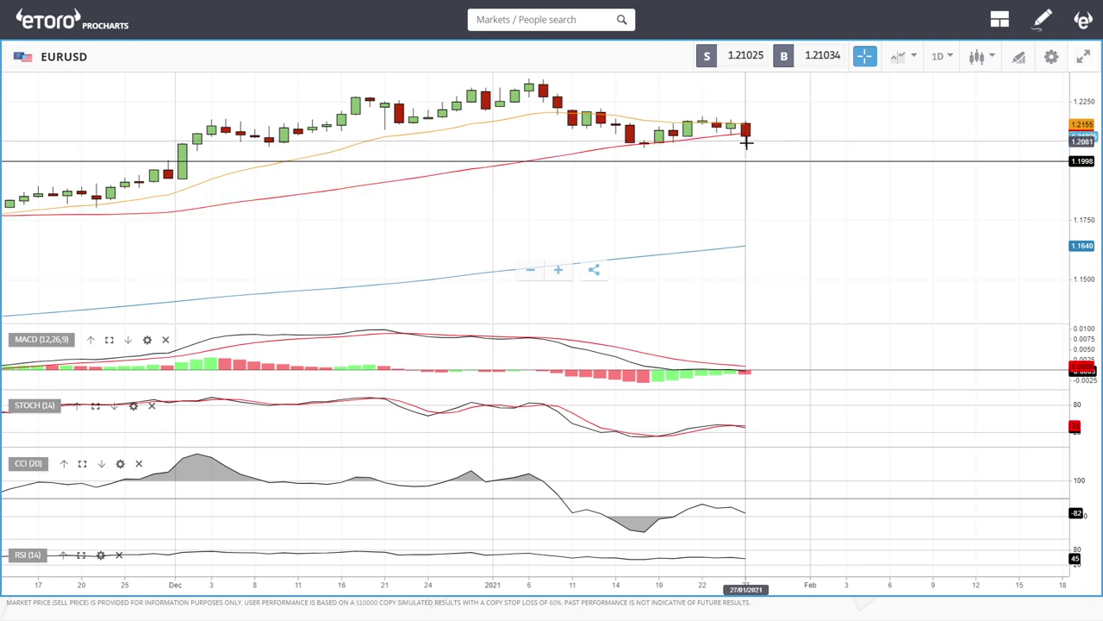
scroll(794, 126, "up", 3)
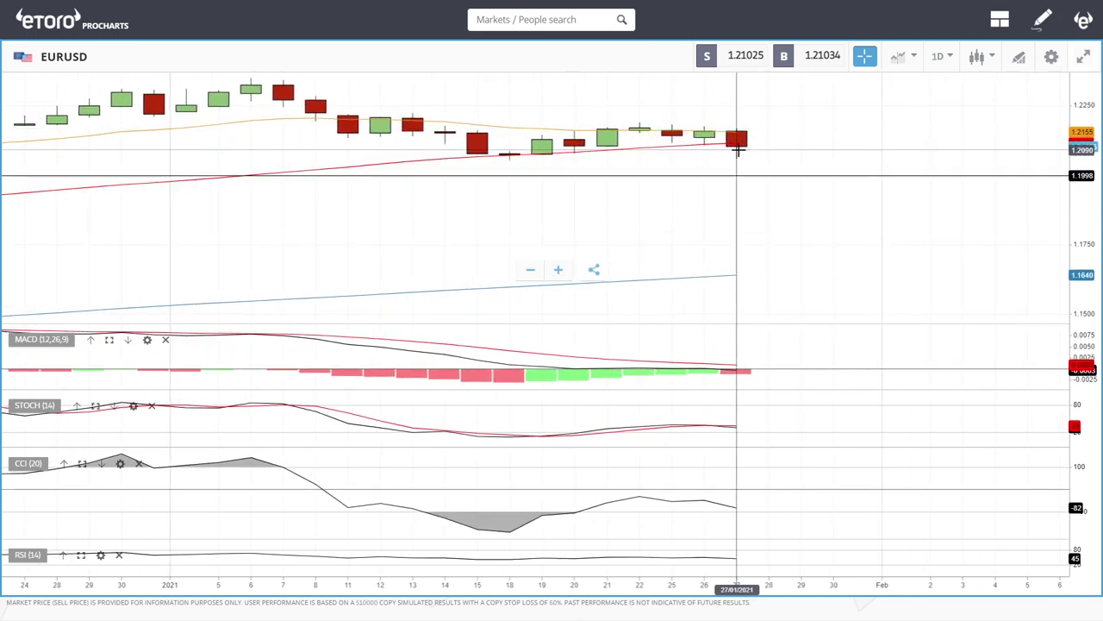
scroll(862, 155, "down", 4)
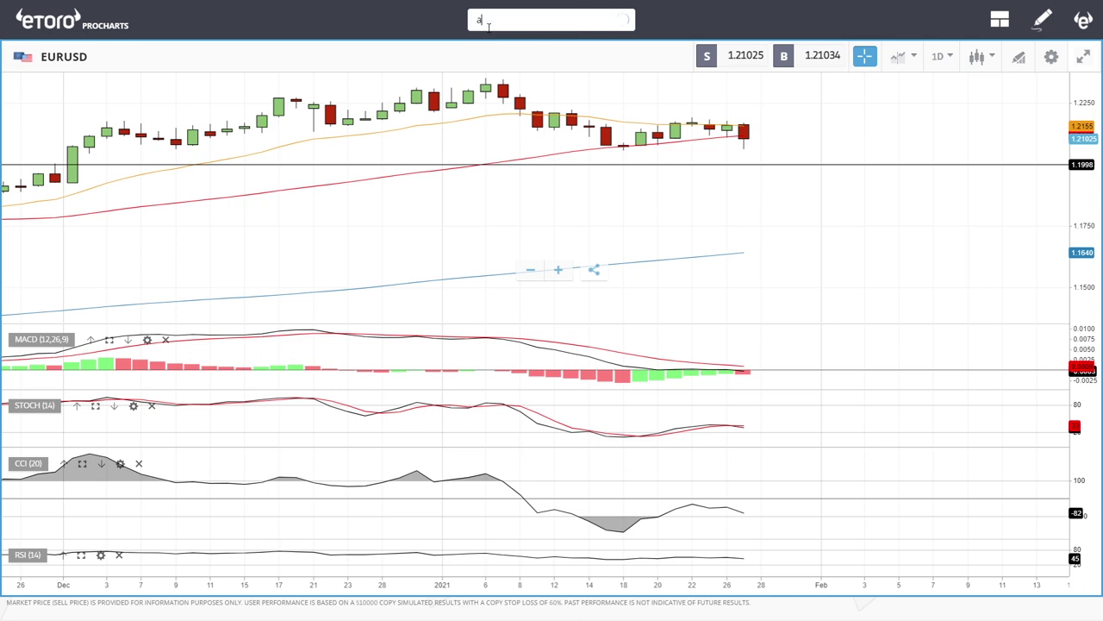
Step: Search the markets for audu, open the AUDUSD chart and review its recent candles within the longer uptrend
type("du")
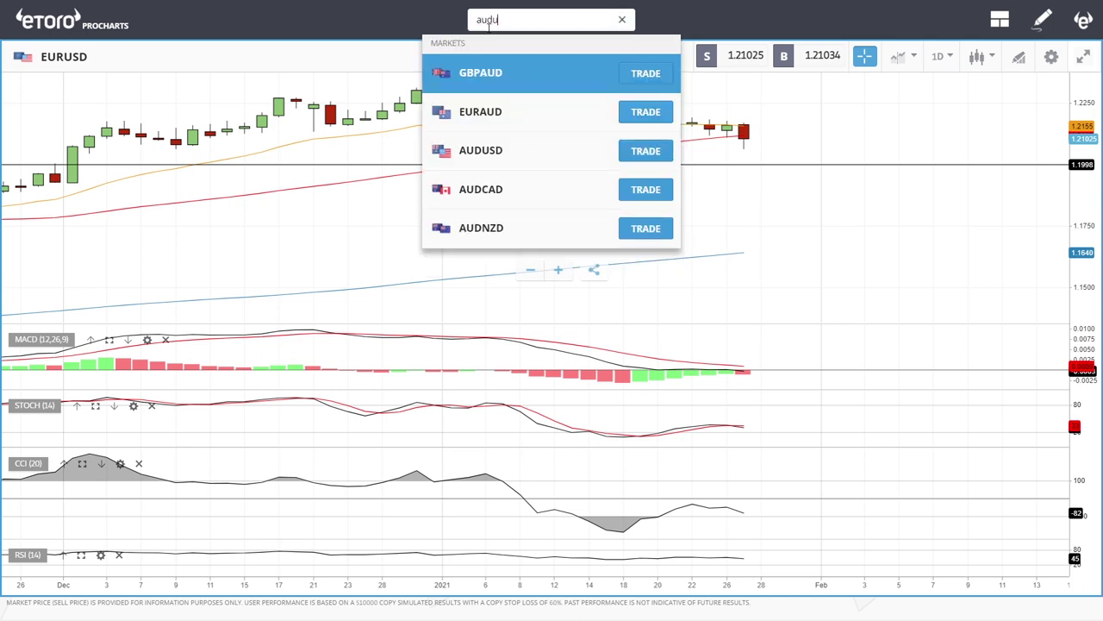
left_click(496, 82)
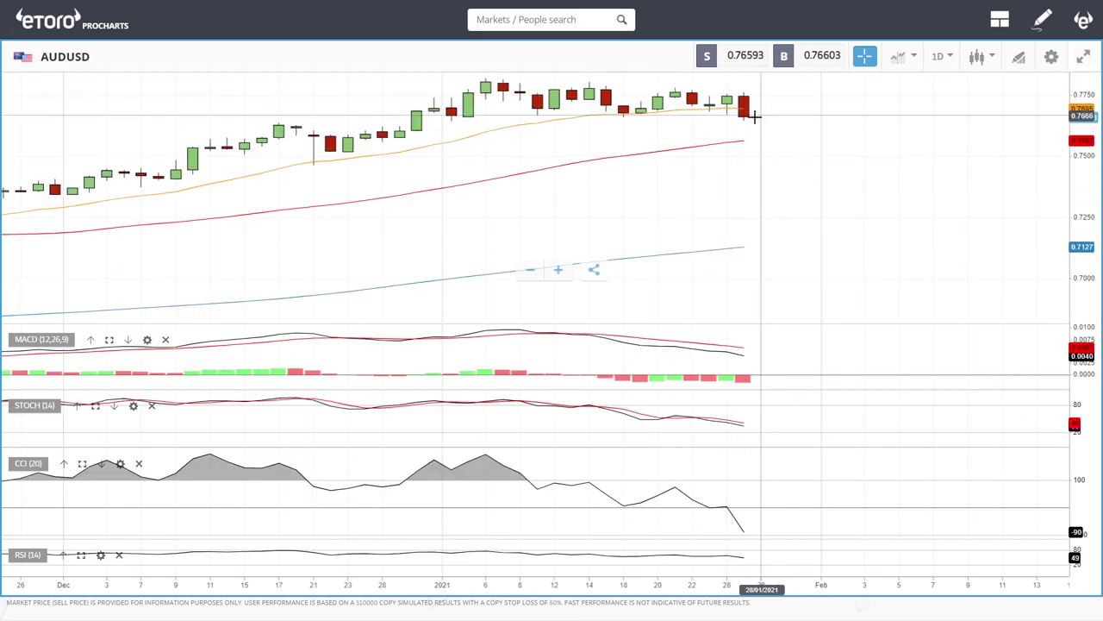
scroll(843, 181, "down", 6)
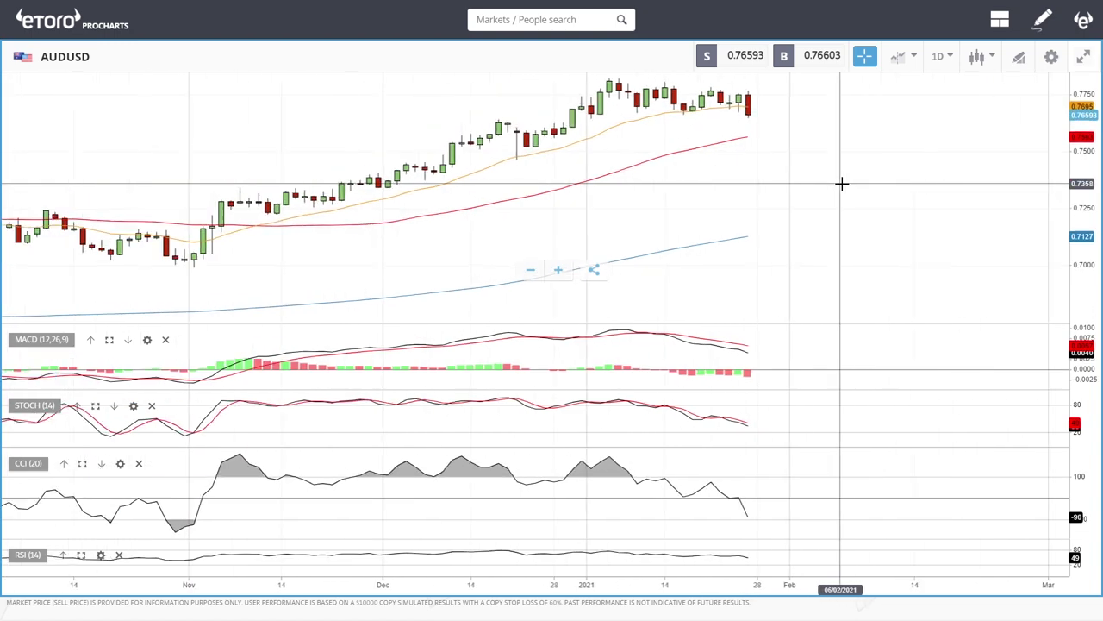
left_click_drag(847, 134, 813, 185)
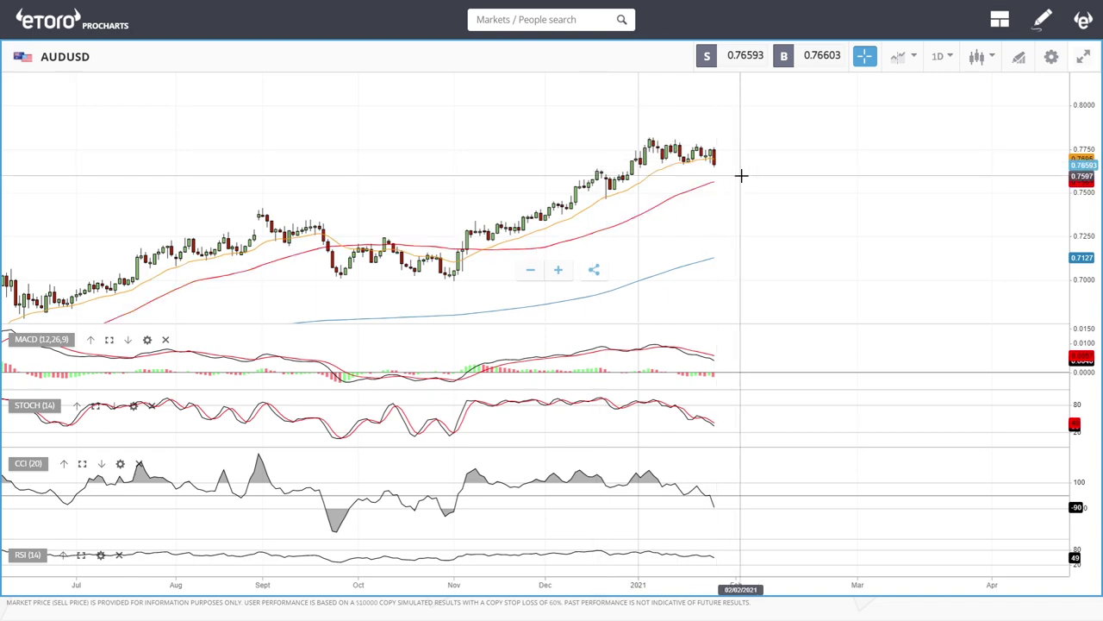
scroll(741, 175, "up", 3)
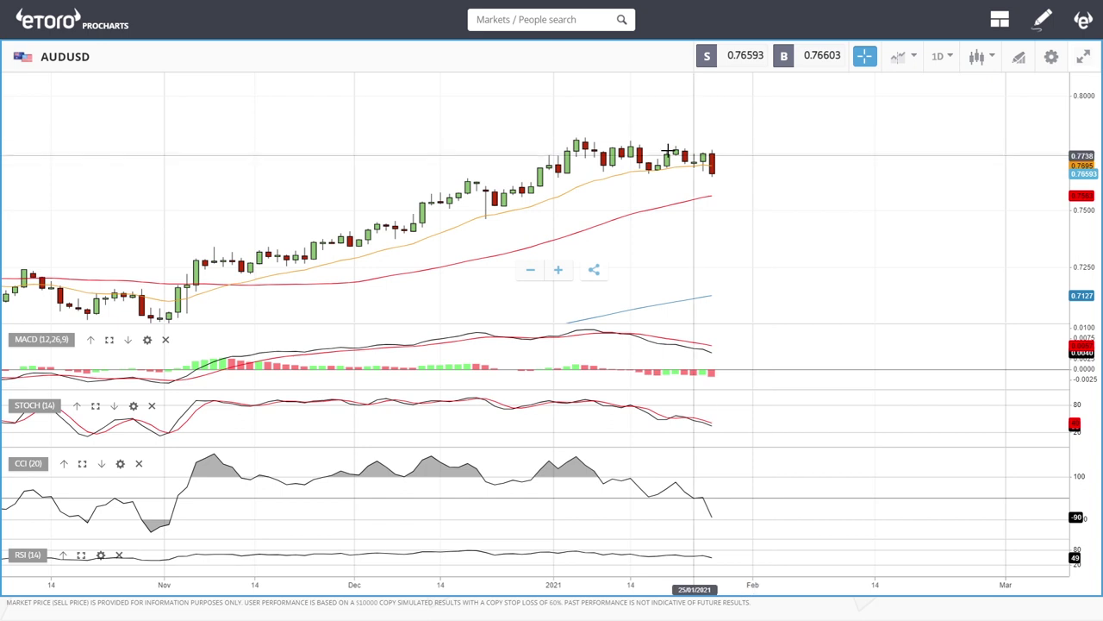
Step: Search the markets for usdc and open the USDCAD chart
left_click(476, 26)
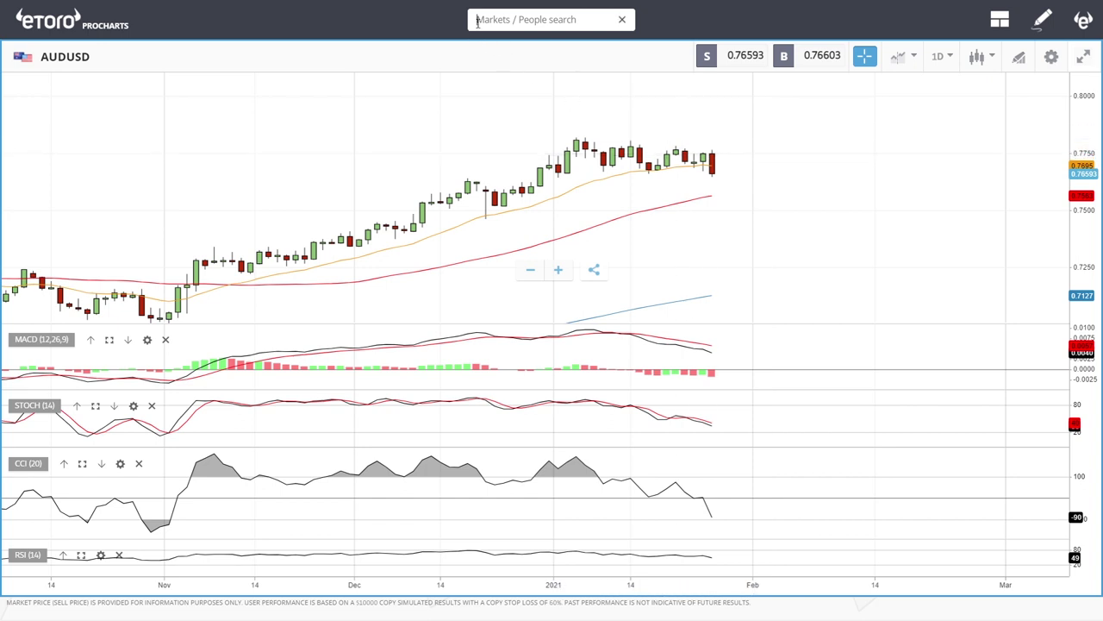
type("usd")
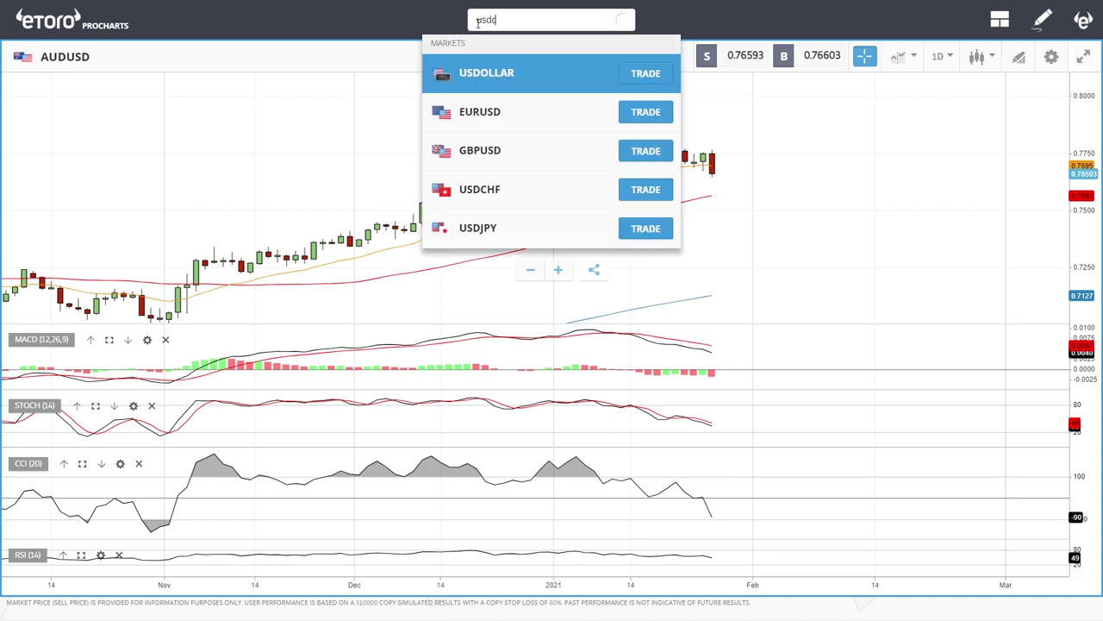
type("c")
left_click(502, 111)
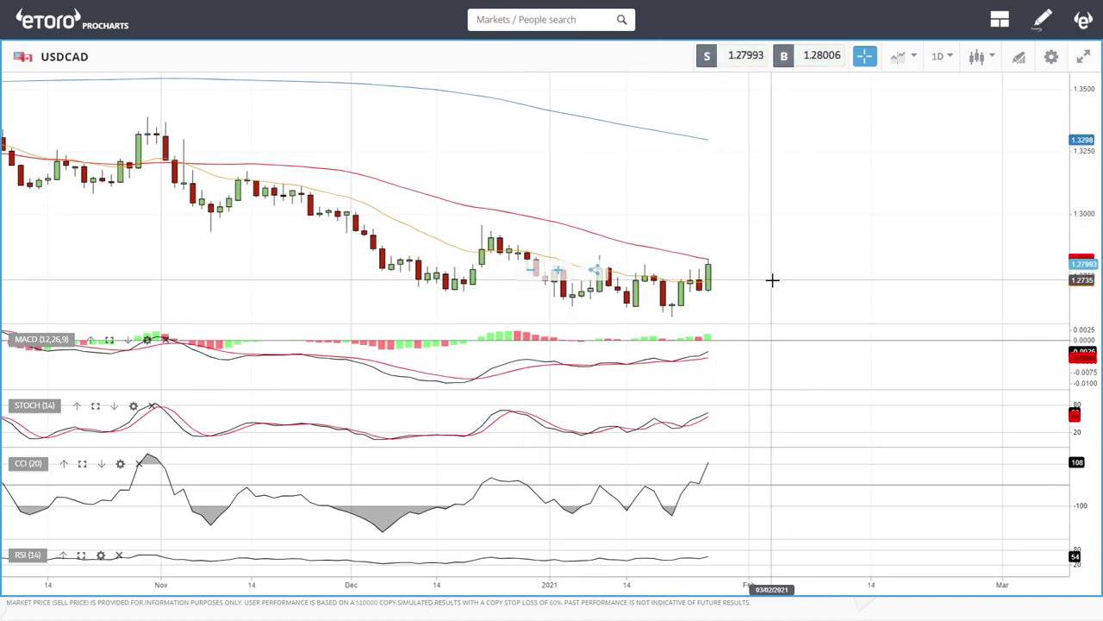
Step: Examine the USDCAD downtrend over the past year and the latest candles against the 50-period moving average
scroll(772, 221, "down", 4)
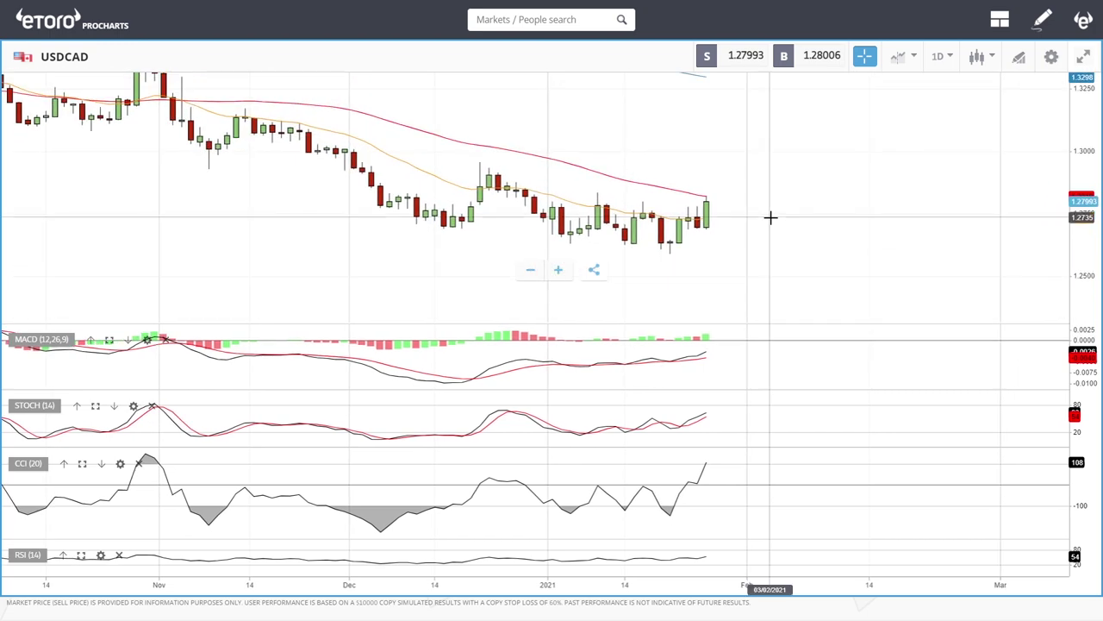
left_click_drag(782, 201, 766, 227)
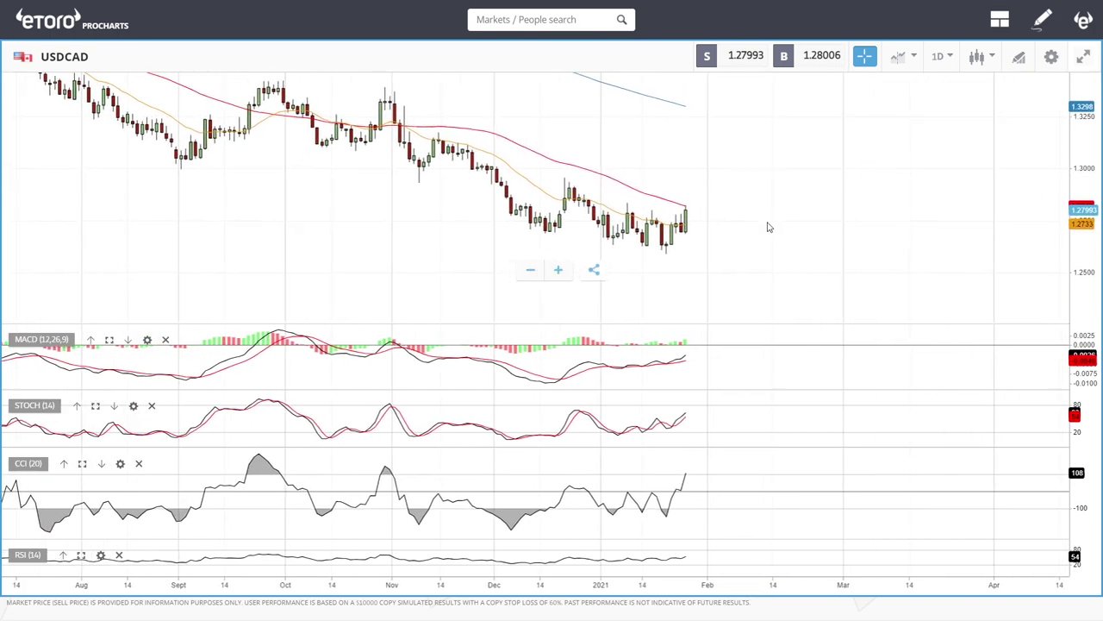
scroll(768, 237, "down", 5)
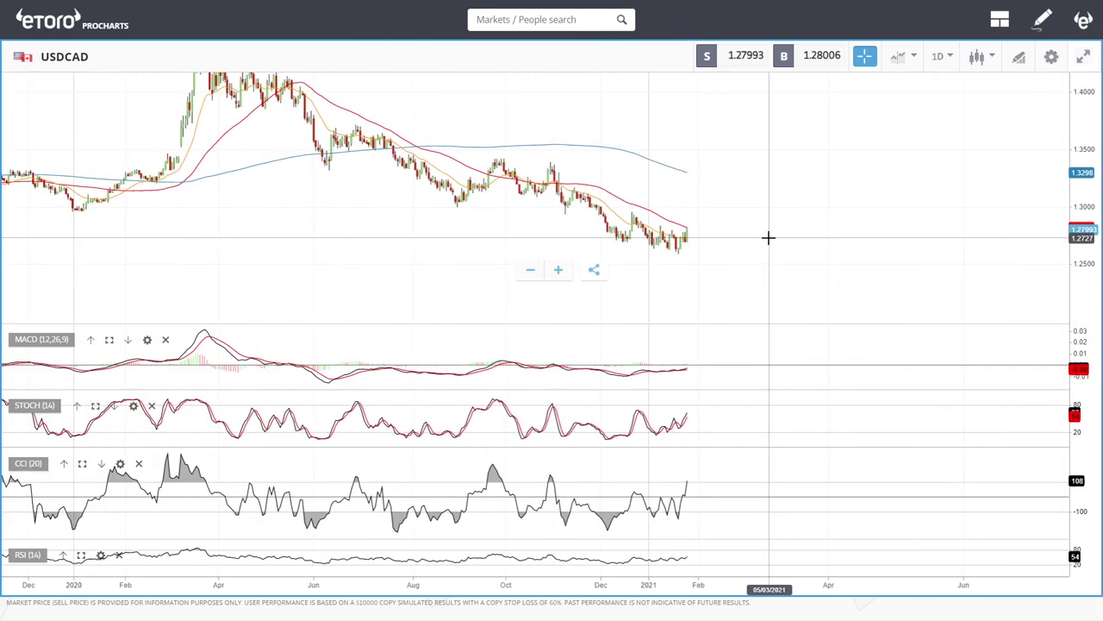
scroll(769, 237, "up", 3)
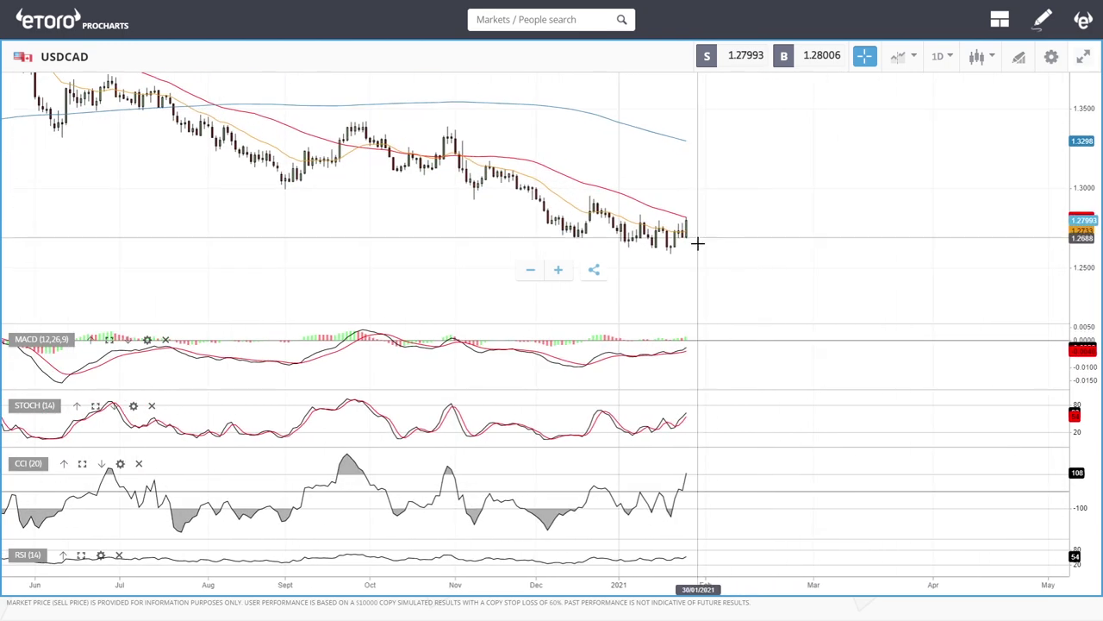
scroll(723, 239, "up", 3)
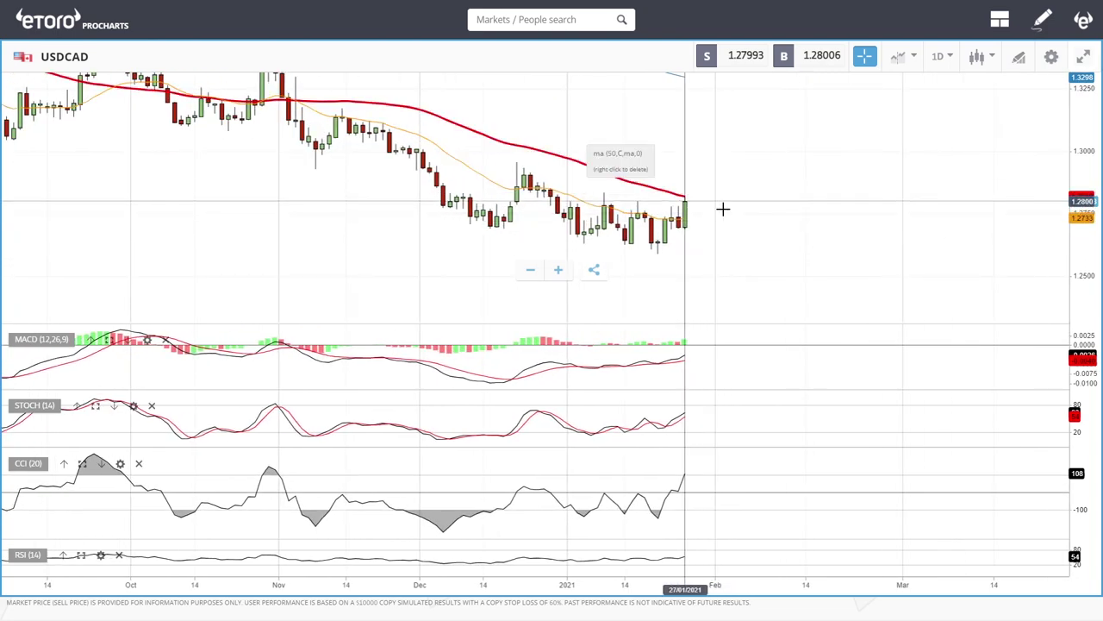
scroll(709, 166, "down", 3)
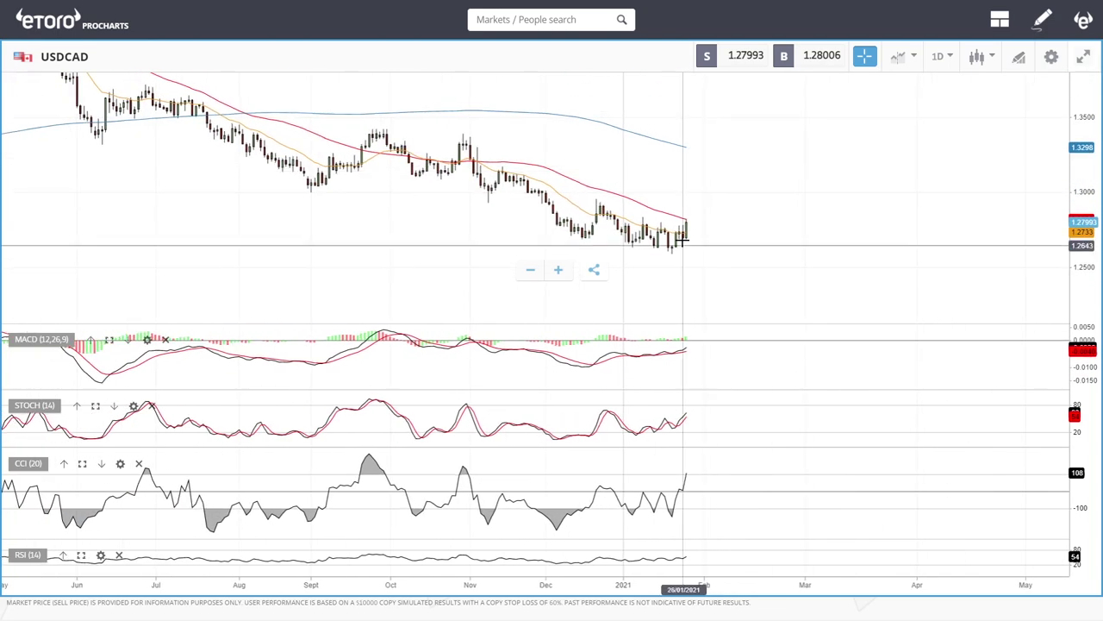
scroll(719, 241, "up", 3)
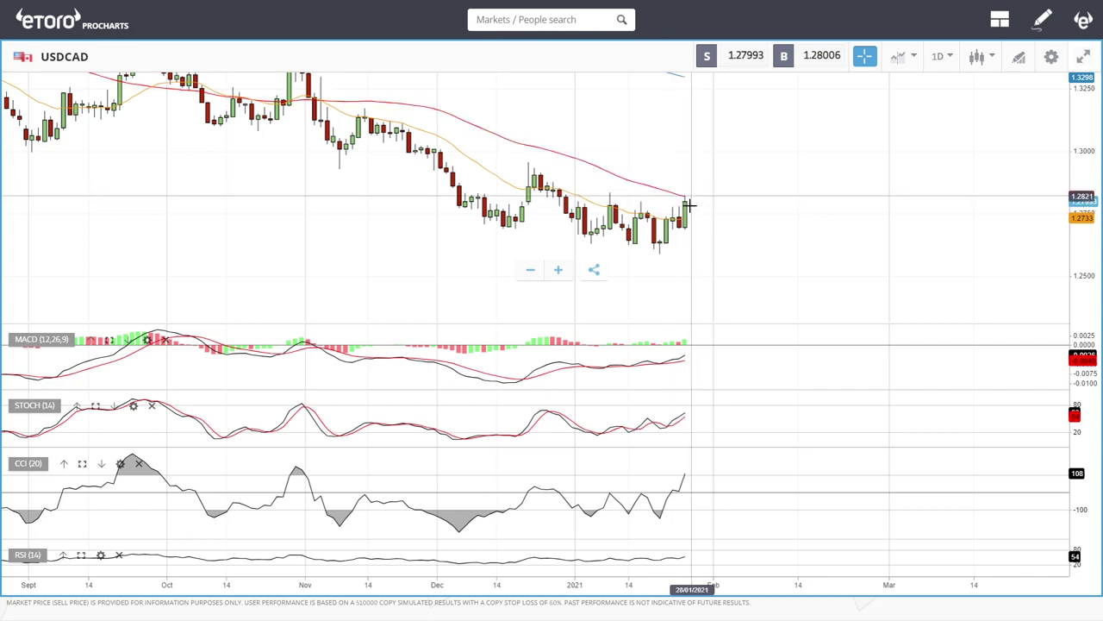
scroll(798, 232, "down", 3)
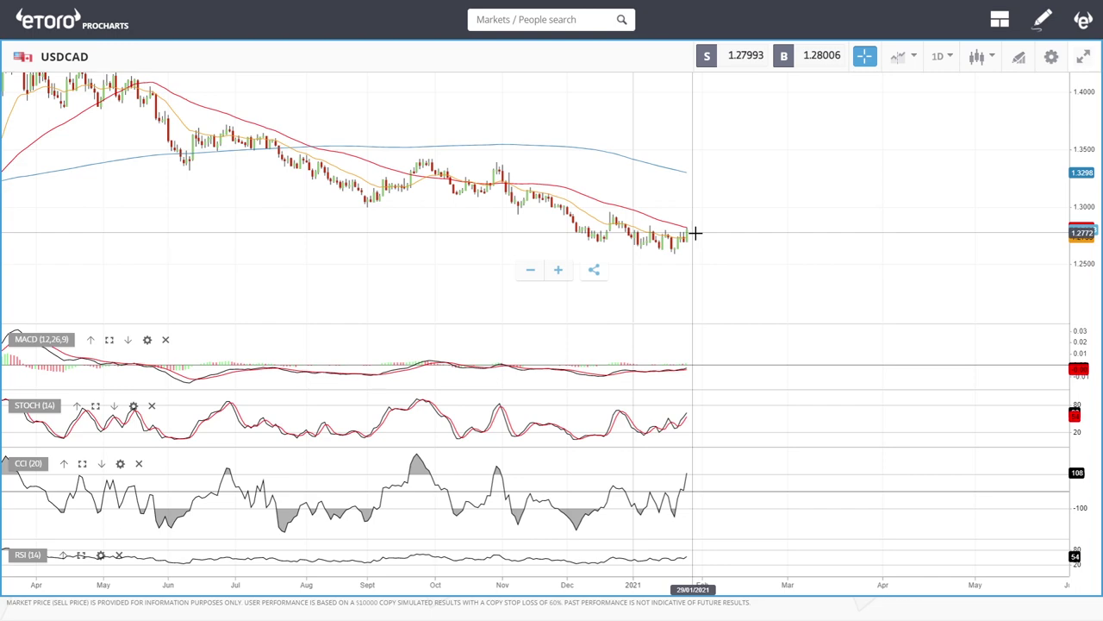
scroll(695, 232, "up", 2)
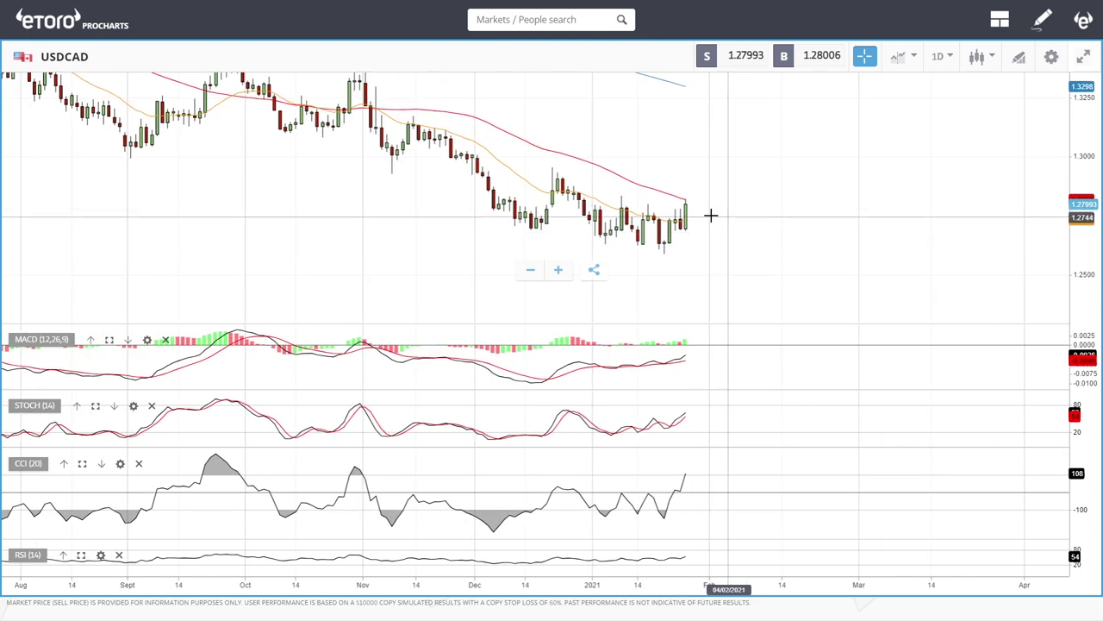
Step: Search the markets for bit, open the BTC chart and review the latest candles against the 50- and 200-period moving averages
left_click(507, 21)
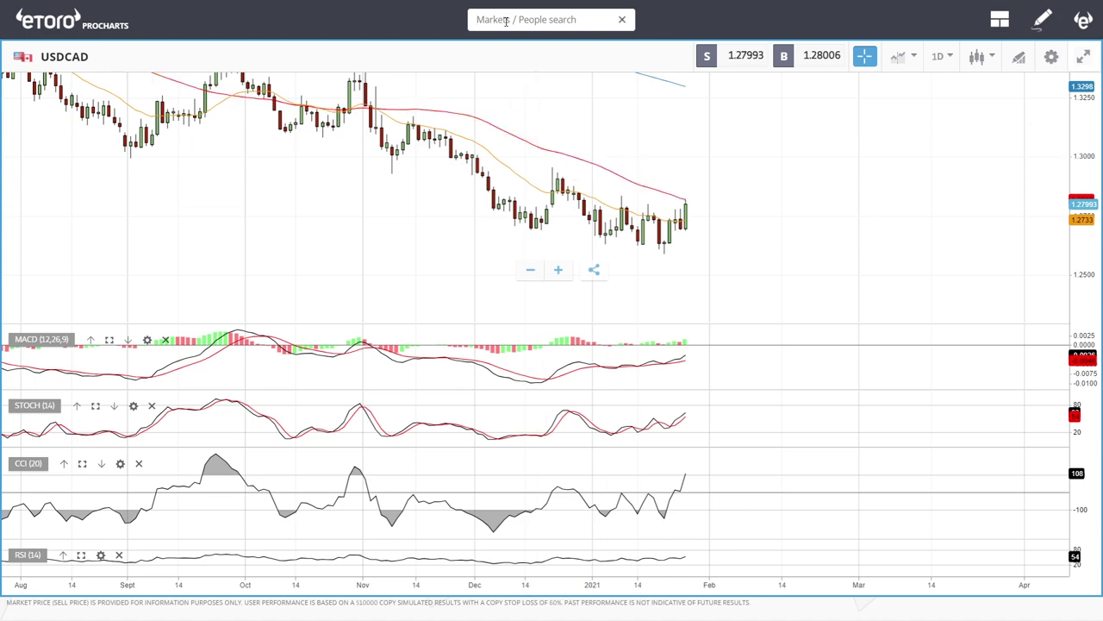
scroll(867, 308, "up", 2)
scroll(828, 284, "down", 3)
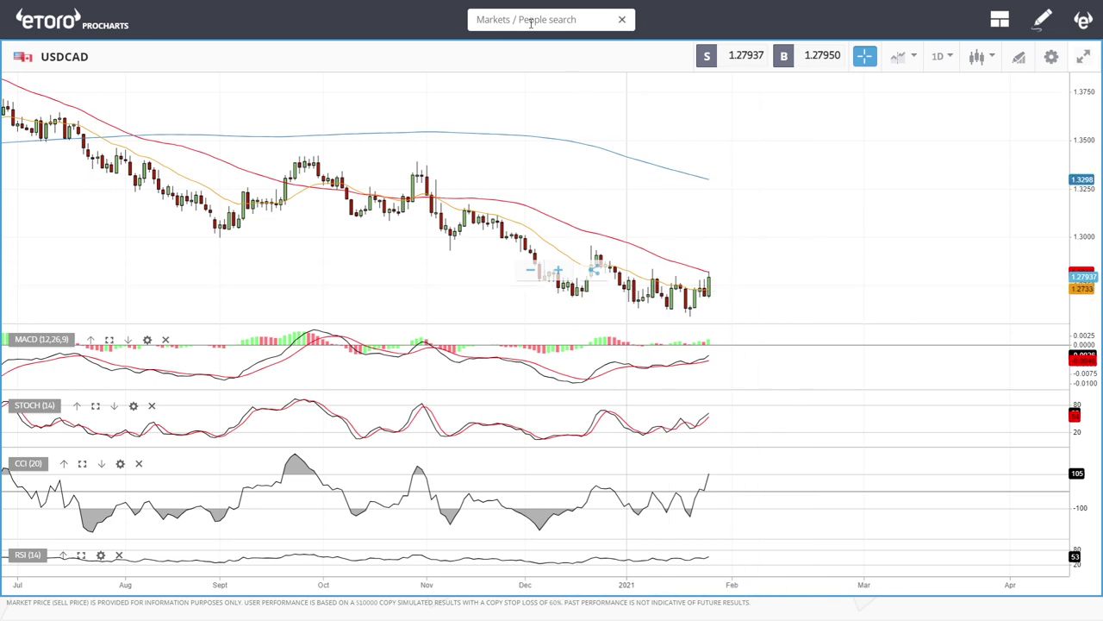
type("bit")
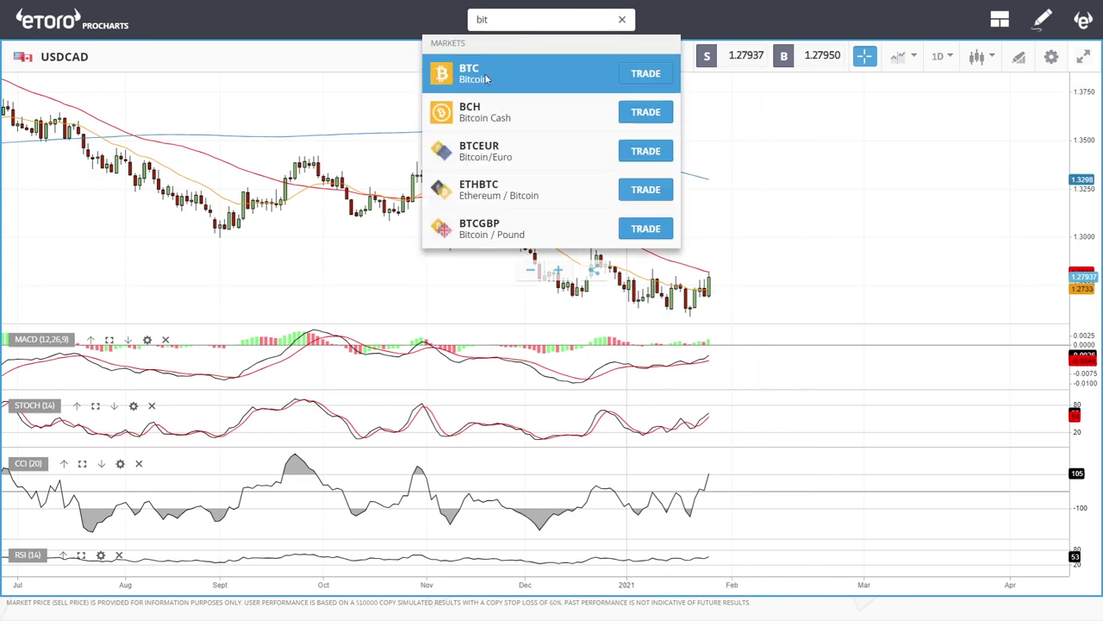
left_click(487, 80)
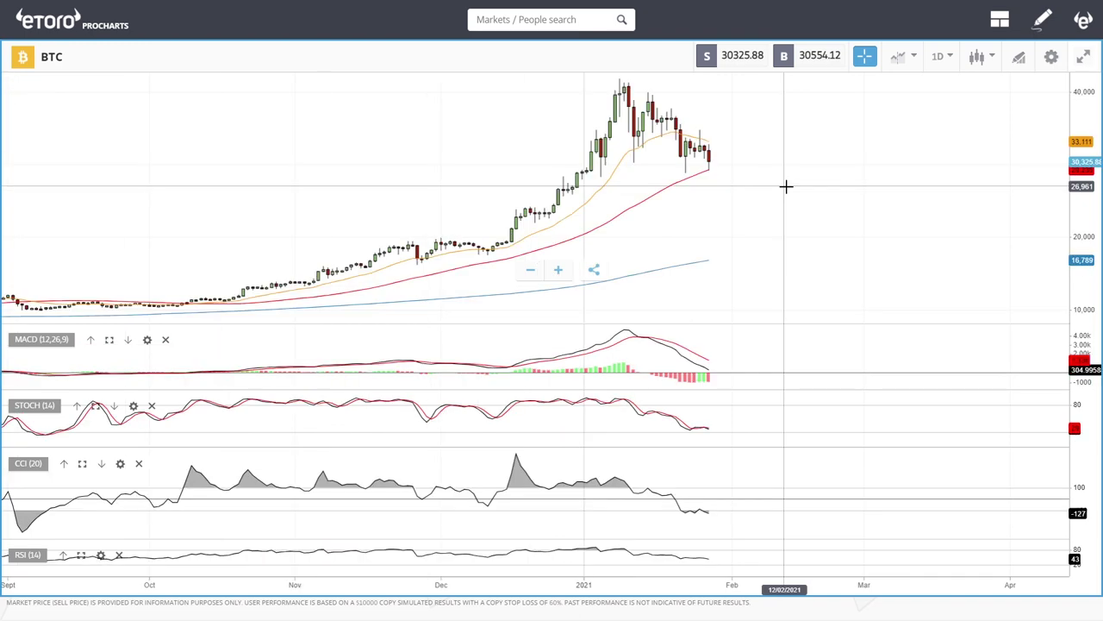
scroll(786, 186, "up", 2)
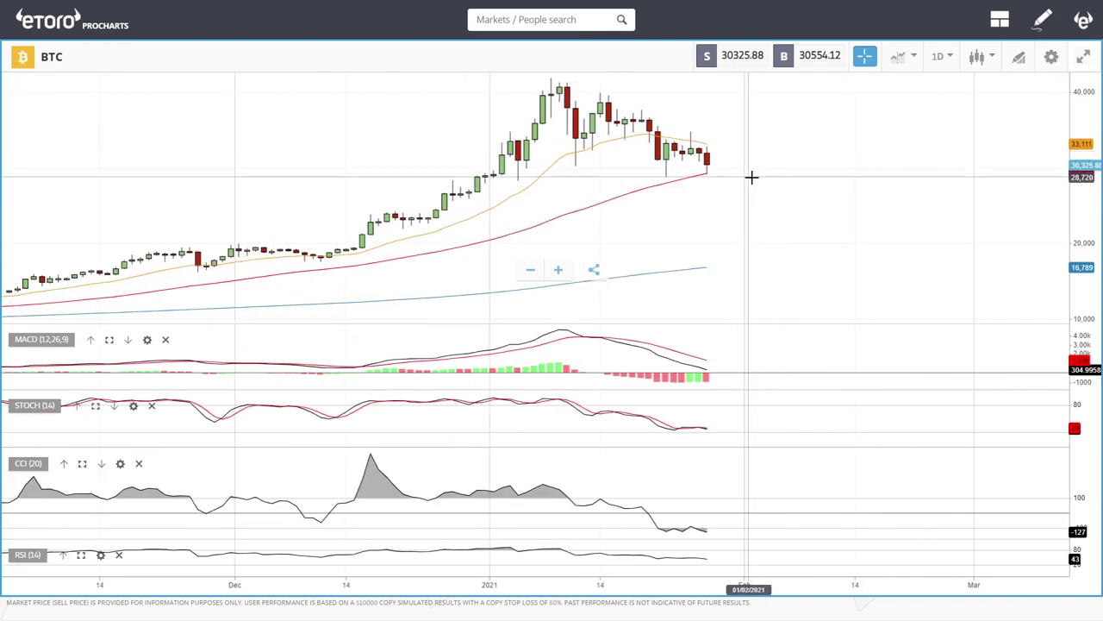
scroll(752, 177, "up", 2)
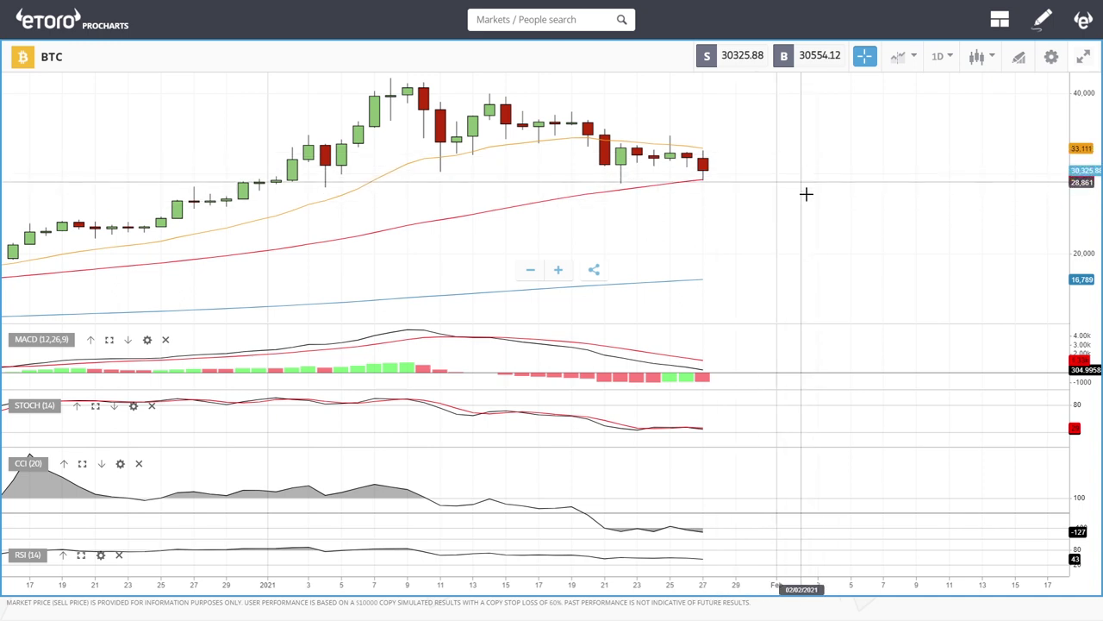
scroll(764, 259, "down", 5)
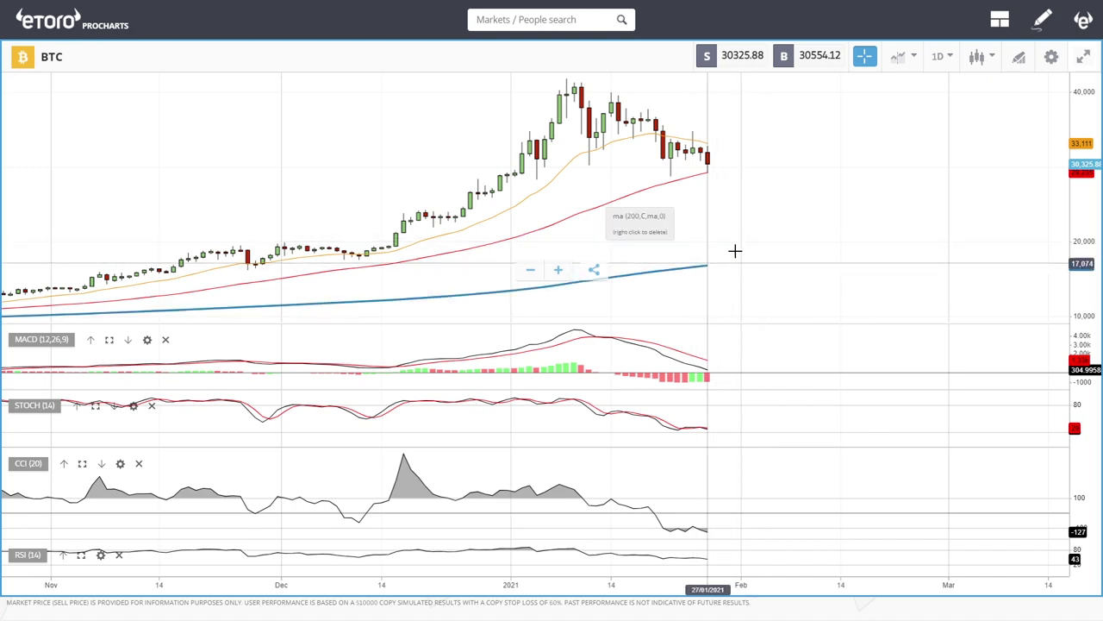
Step: Draw a Fibonacci retracement on the BTC chart from the March 2020 low to the January 2021 high and examine its levels
scroll(785, 210, "down", 3)
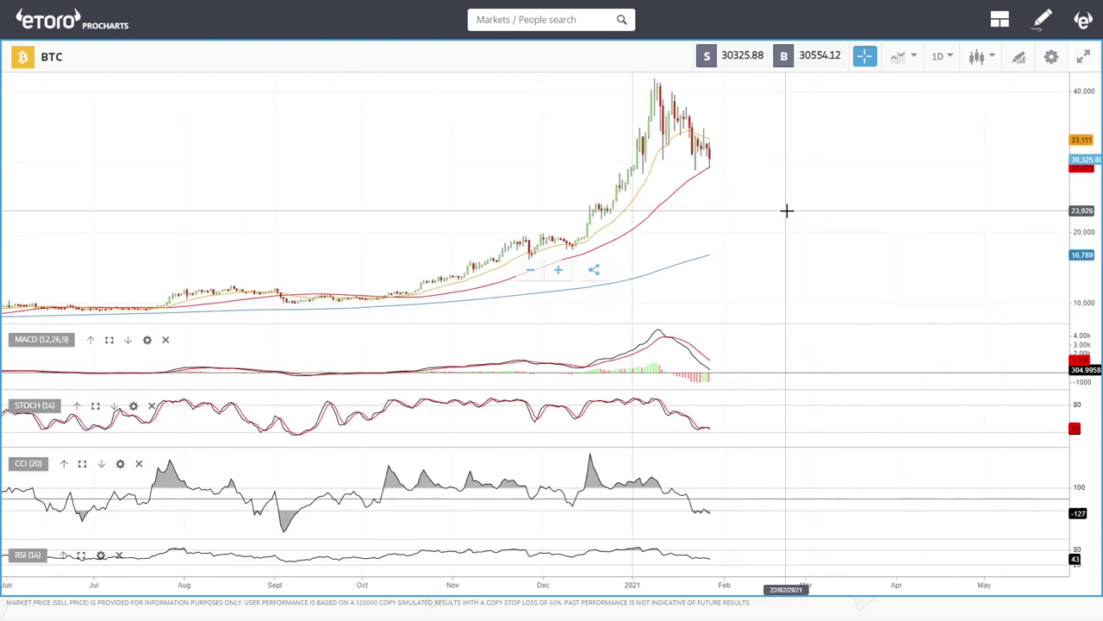
scroll(785, 209, "down", 2)
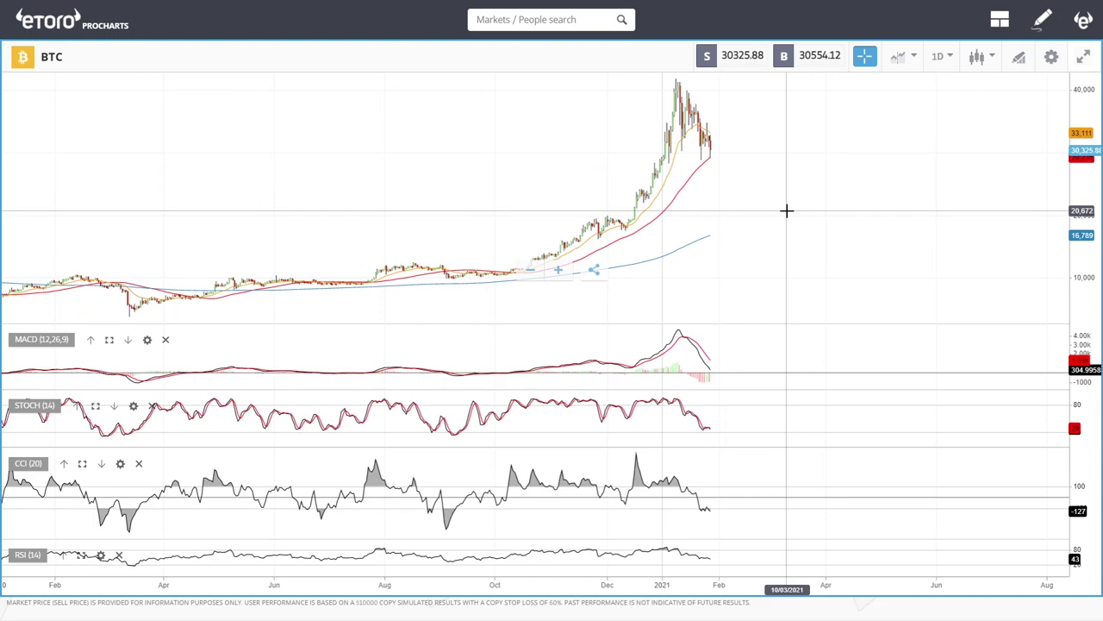
left_click(1020, 58)
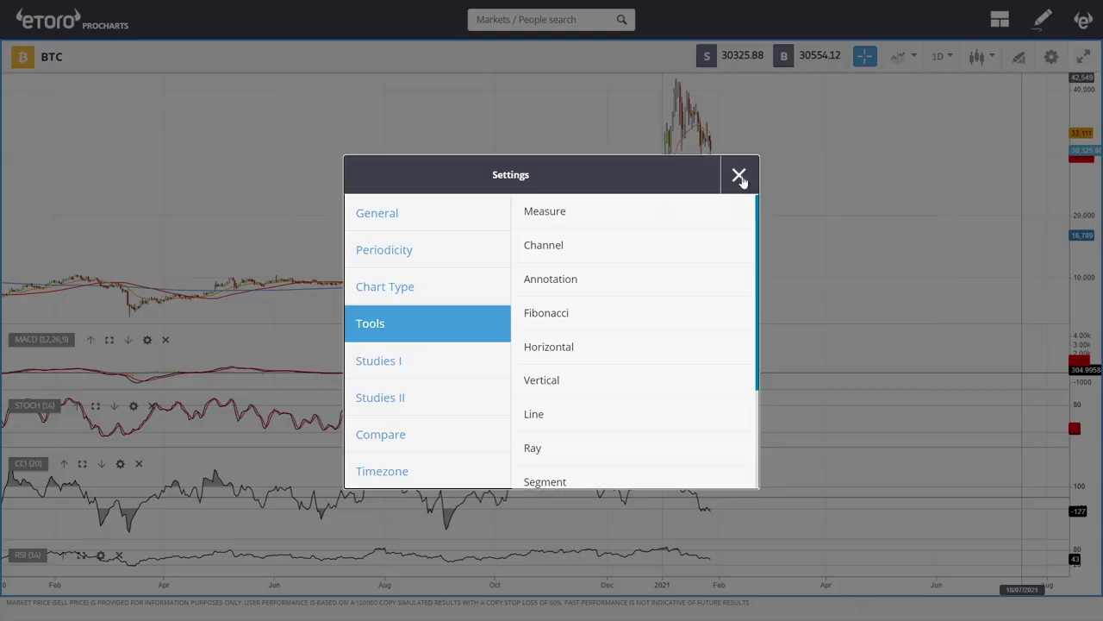
left_click(552, 312)
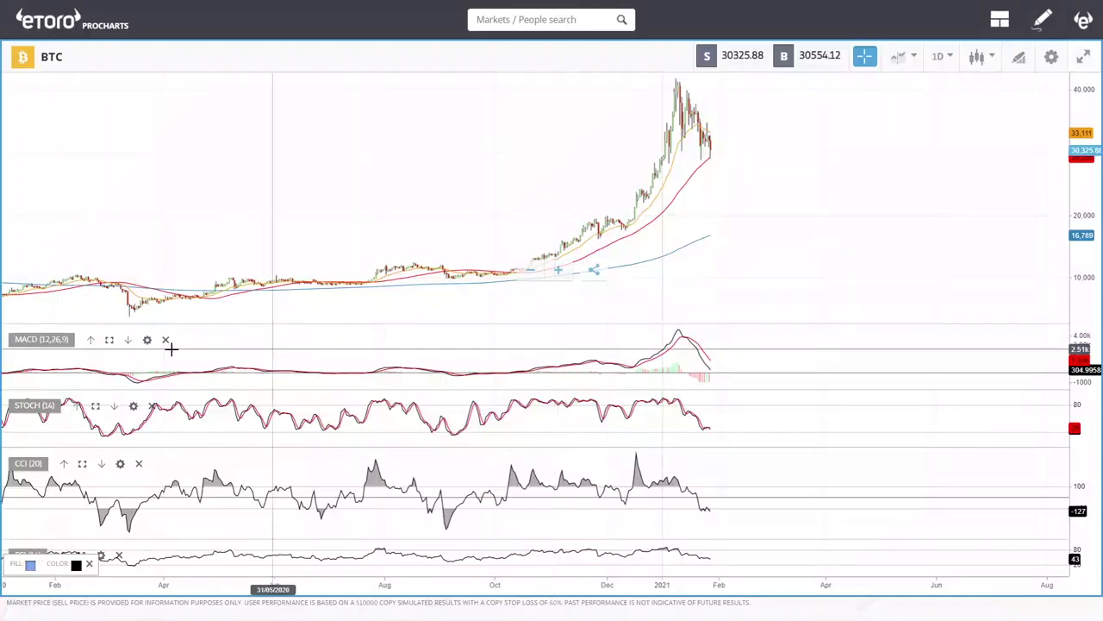
left_click(132, 315)
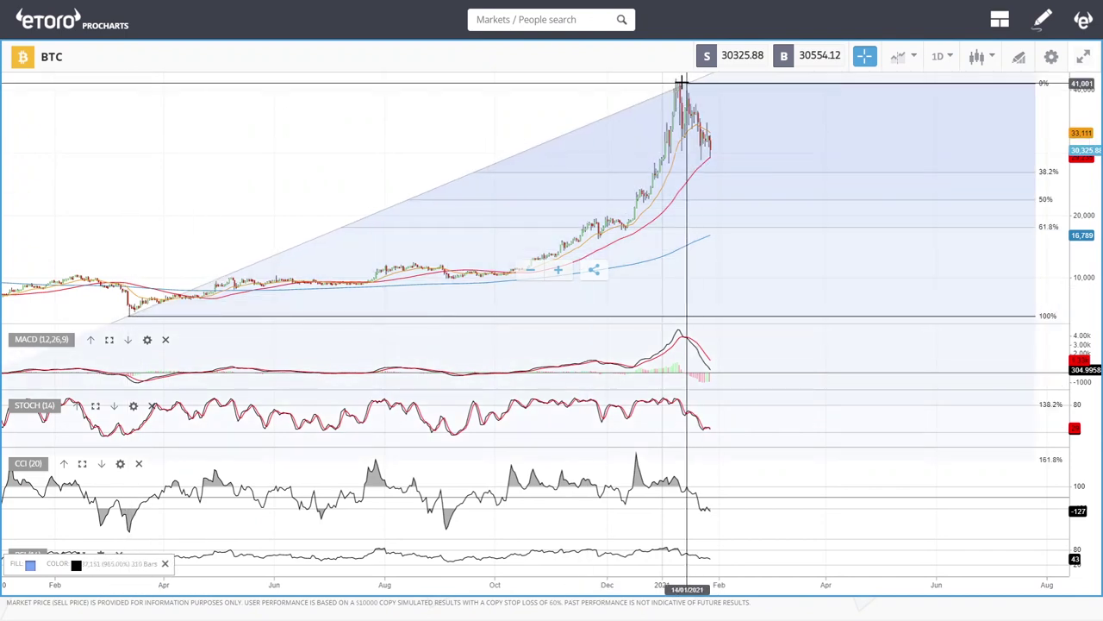
left_click(676, 80)
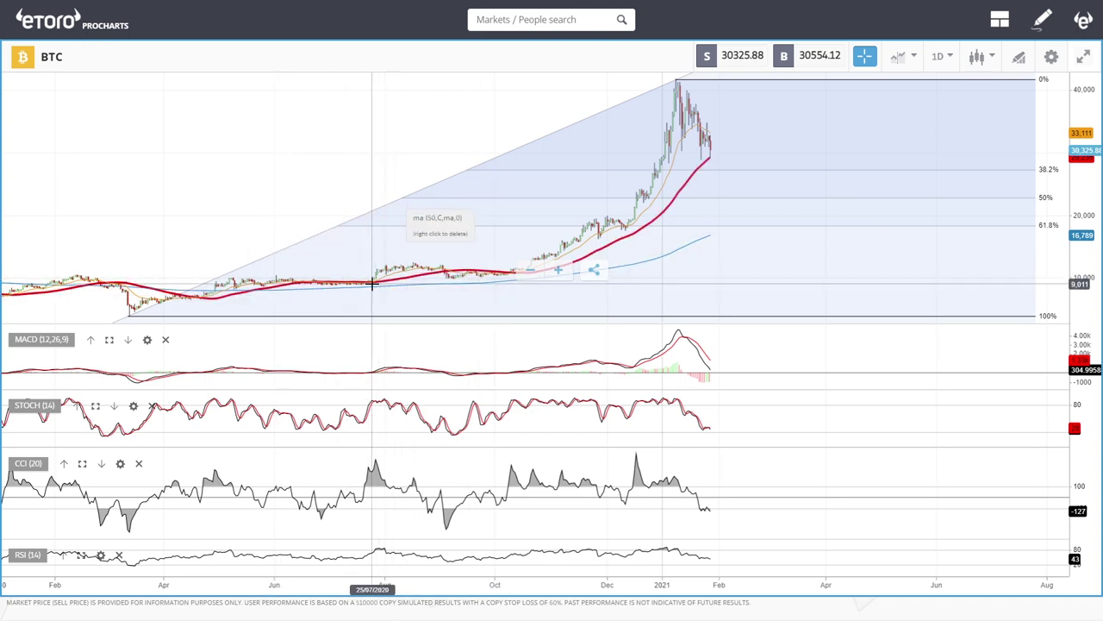
left_click(675, 81)
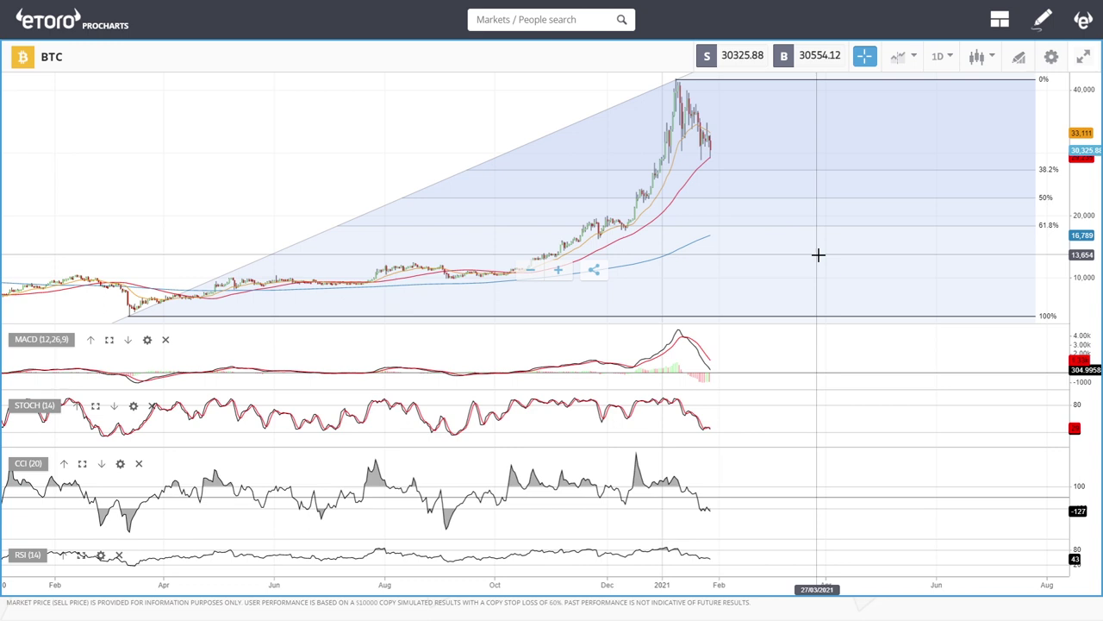
left_click(780, 170)
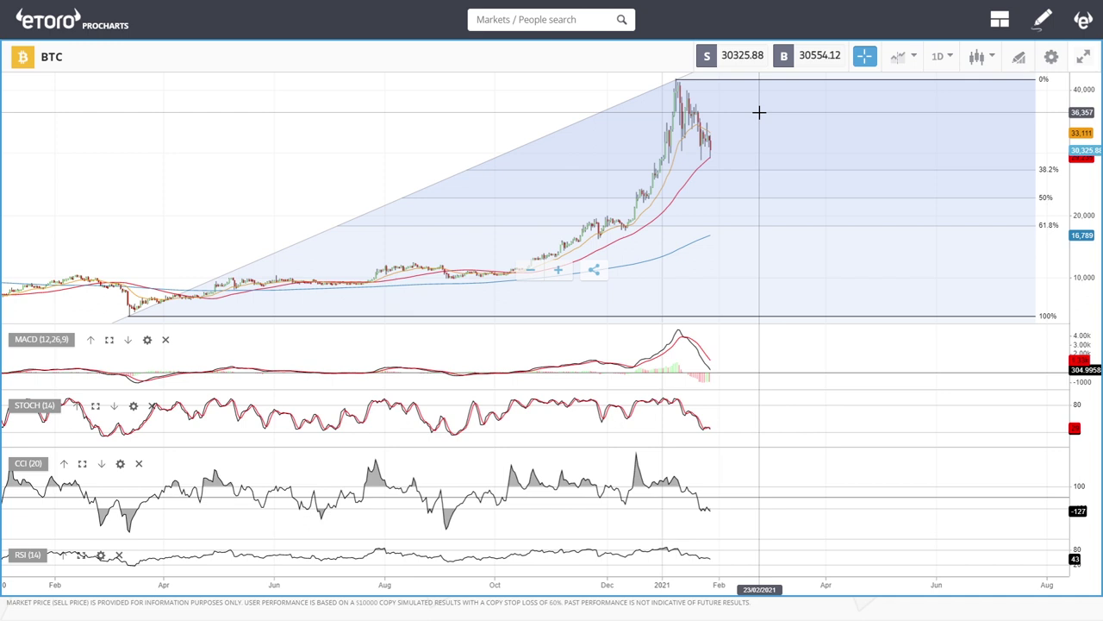
Step: Delete the Fibonacci retracement from the BTC chart
left_click(671, 81)
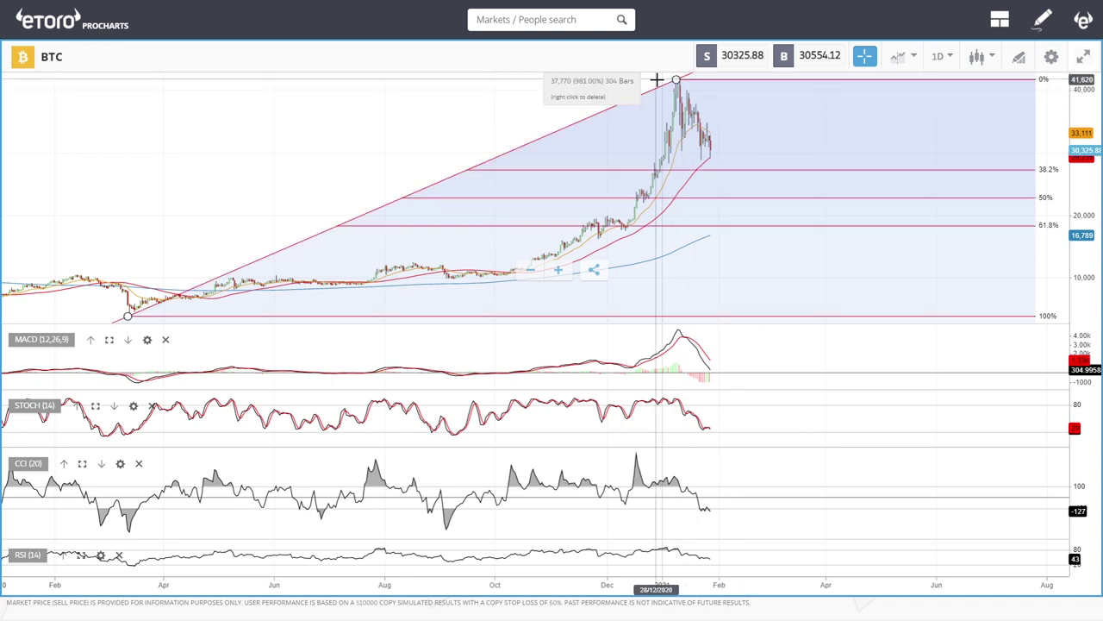
key("Delete")
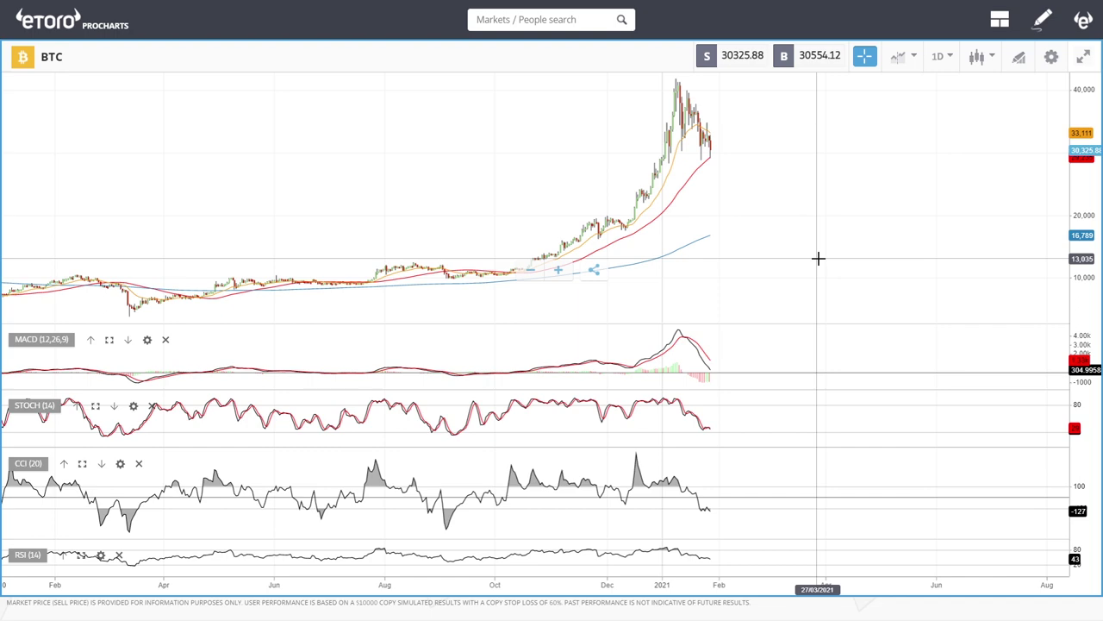
Step: Try to switch the BTC chart's periodicity to 1W and view its longer price history
scroll(818, 258, "down", 5)
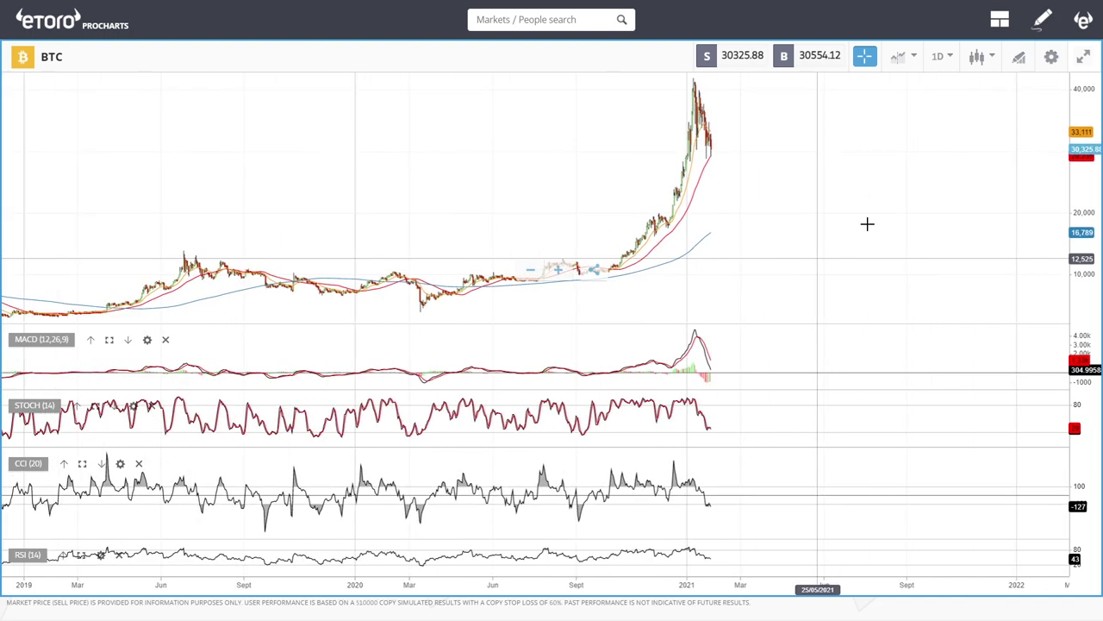
left_click(938, 56)
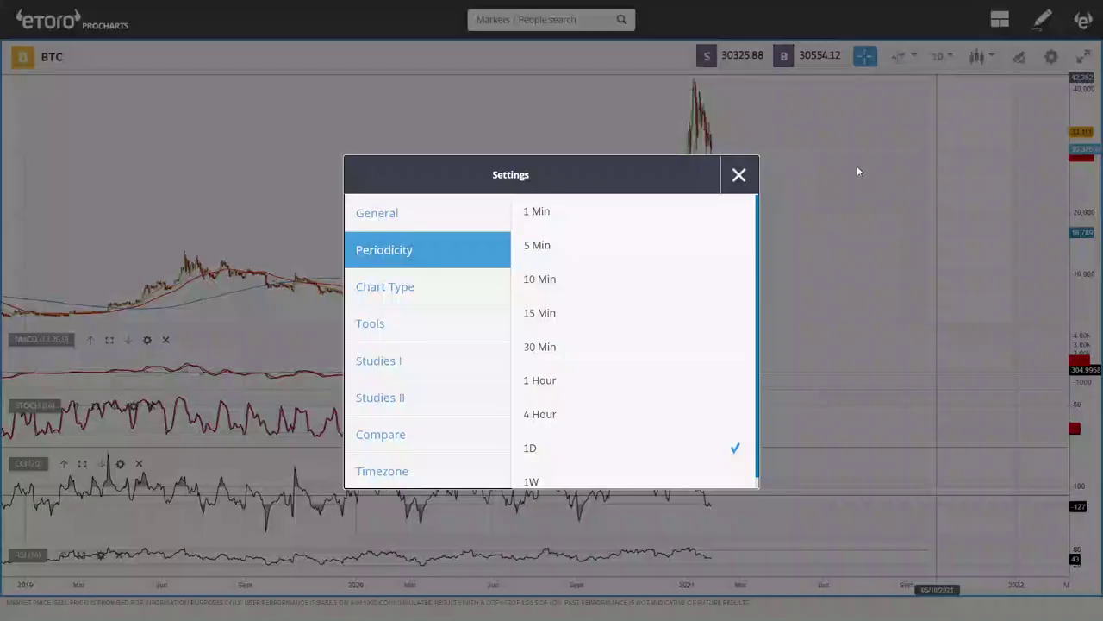
left_click(552, 483)
left_click(740, 175)
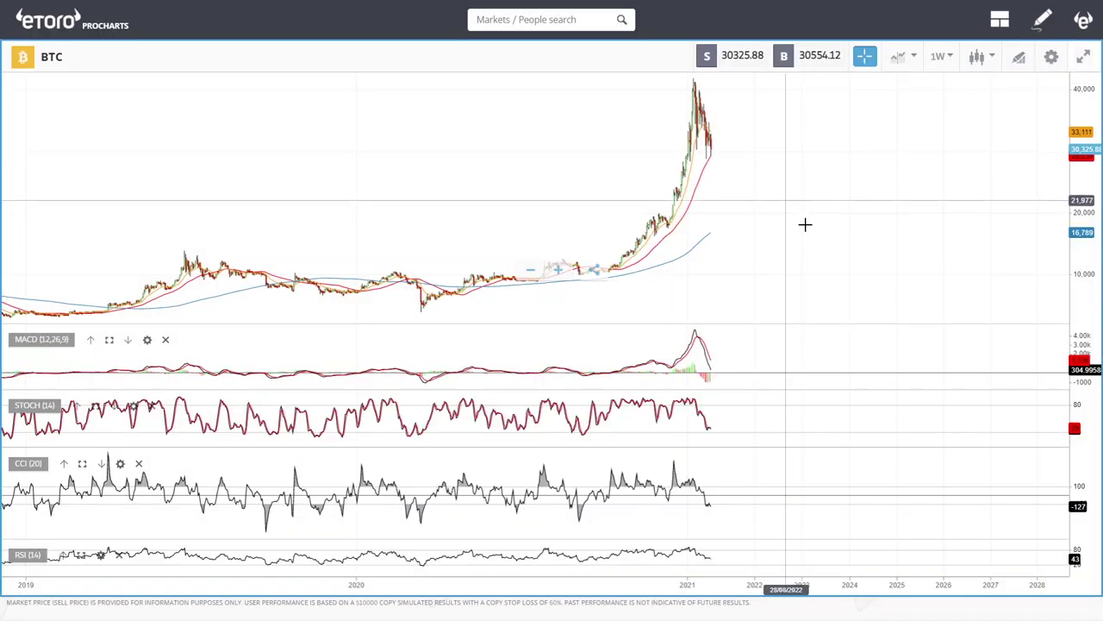
scroll(794, 268, "down", 3)
scroll(795, 270, "up", 5)
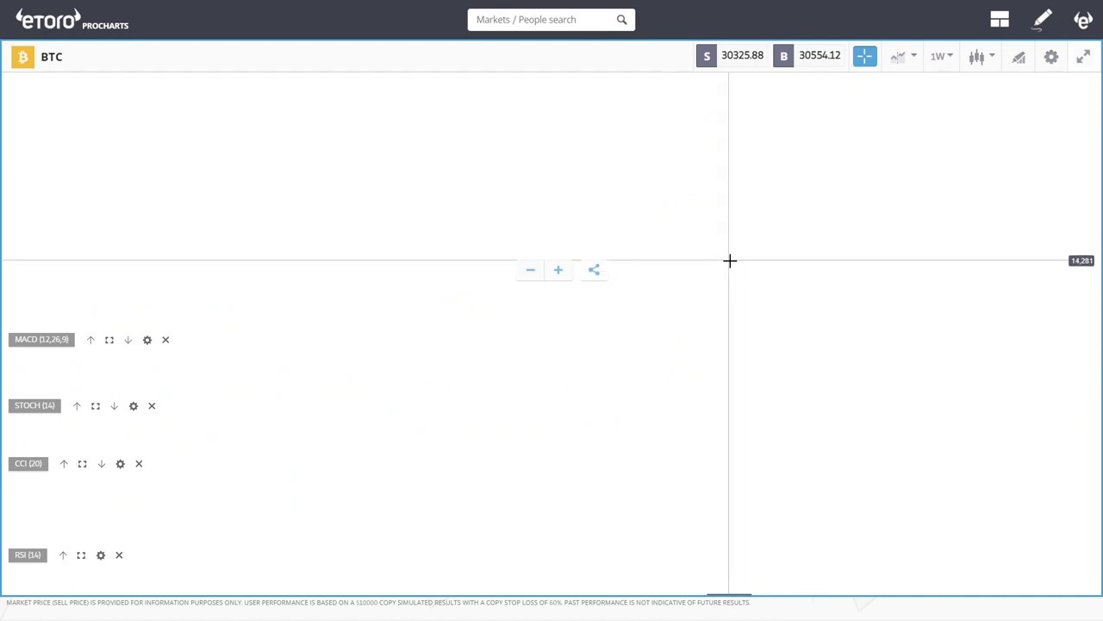
Step: Set the blank BTC chart's periodicity back to 1D
left_click(940, 59)
left_click(572, 463)
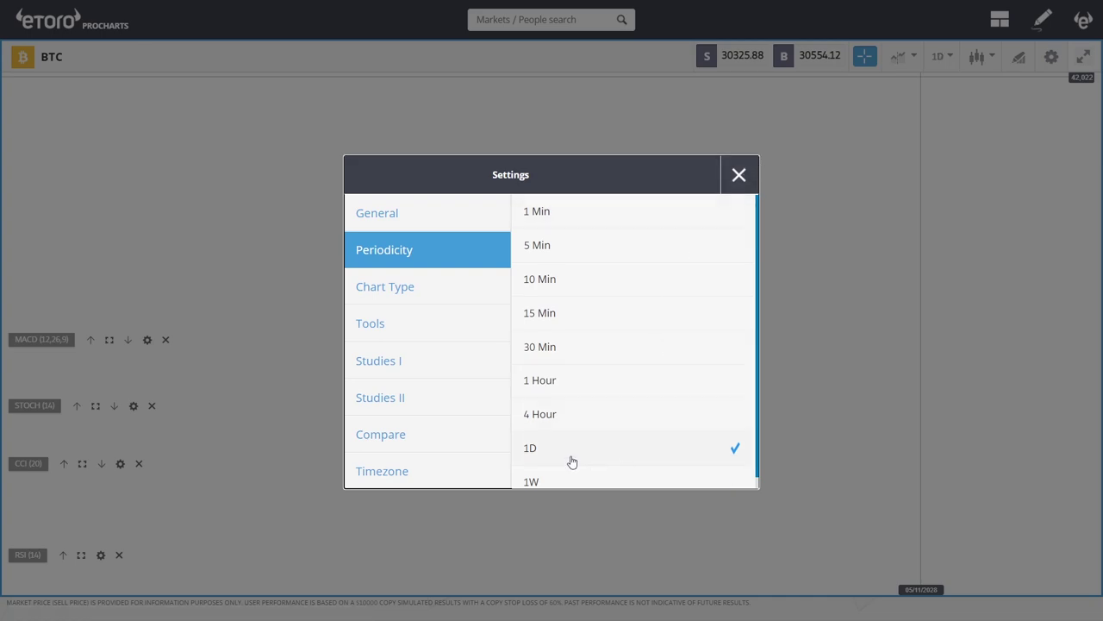
left_click(738, 177)
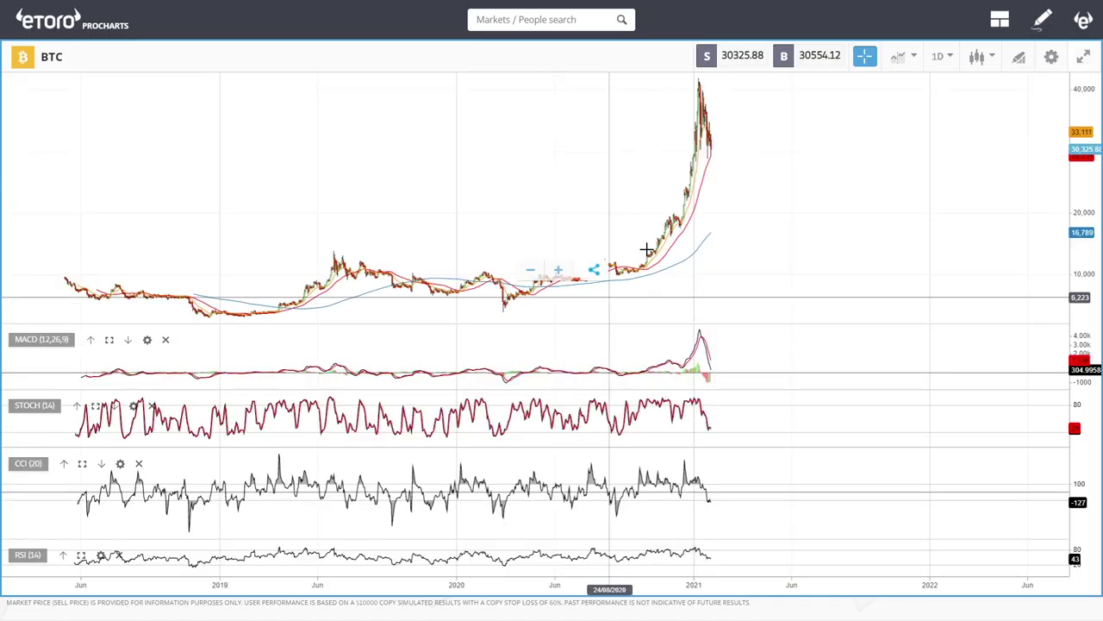
Step: Set the BTC chart's periodicity to 1W and examine the weekly candles since 2017 against the moving averages
left_click(940, 57)
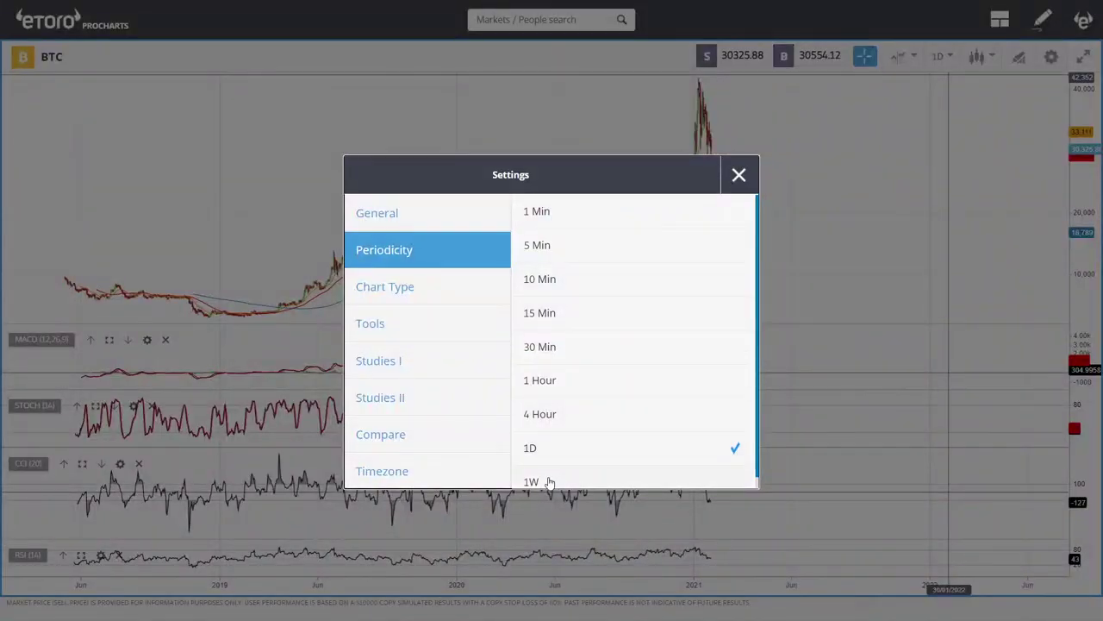
left_click(739, 175)
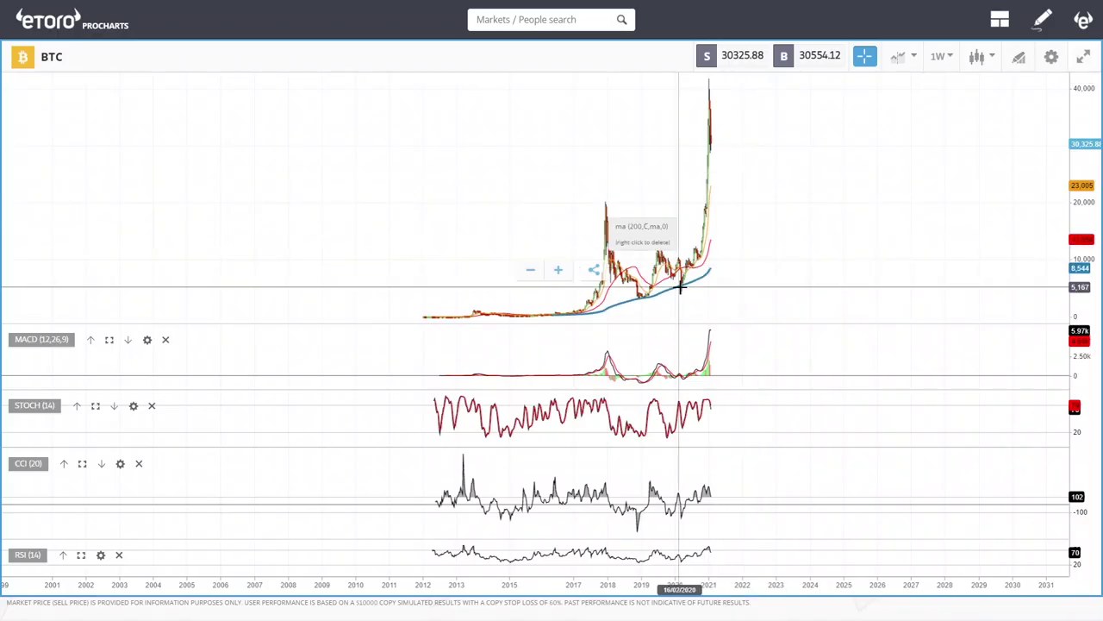
scroll(679, 289, "up", 3)
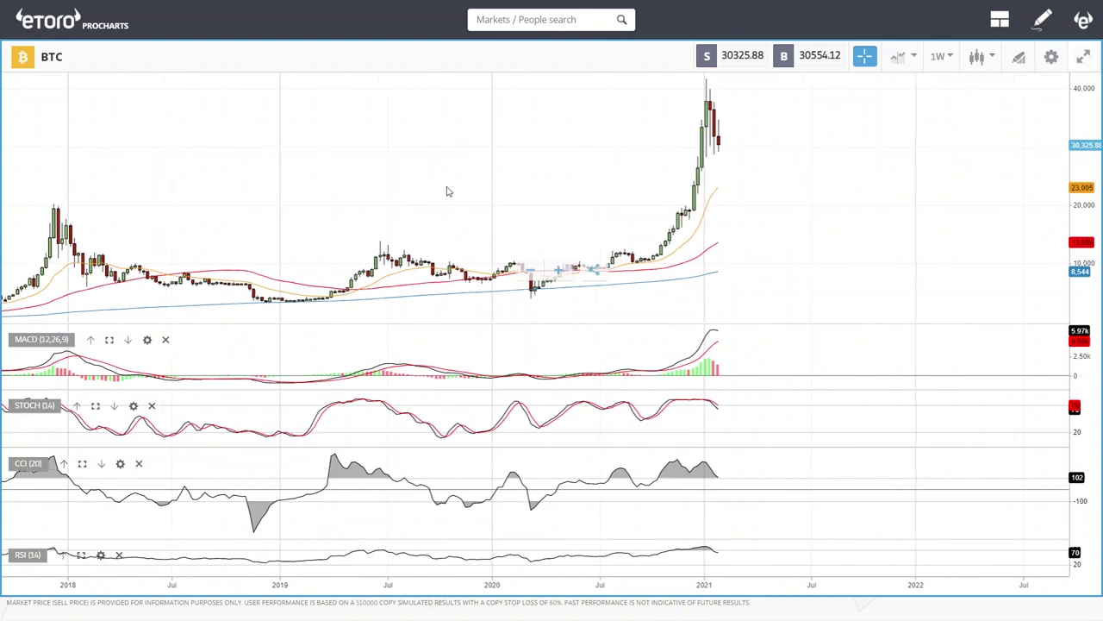
scroll(528, 192, "up", 3)
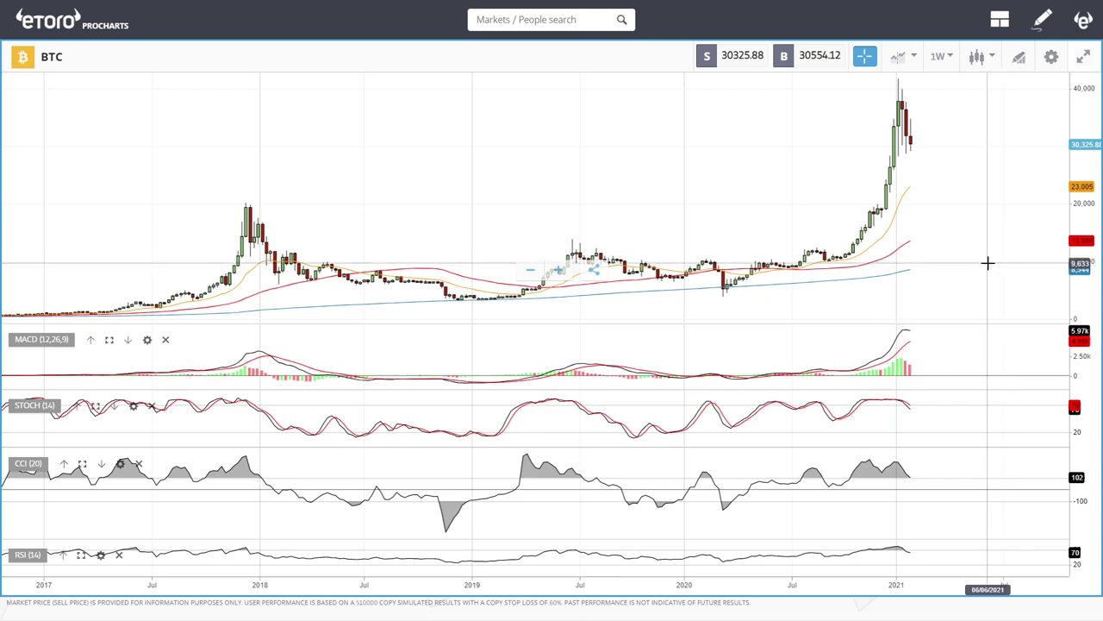
Step: Return the BTC chart to 1D periodicity and review the recent daily candles within the past year's uptrend
left_click(944, 69)
left_click(603, 457)
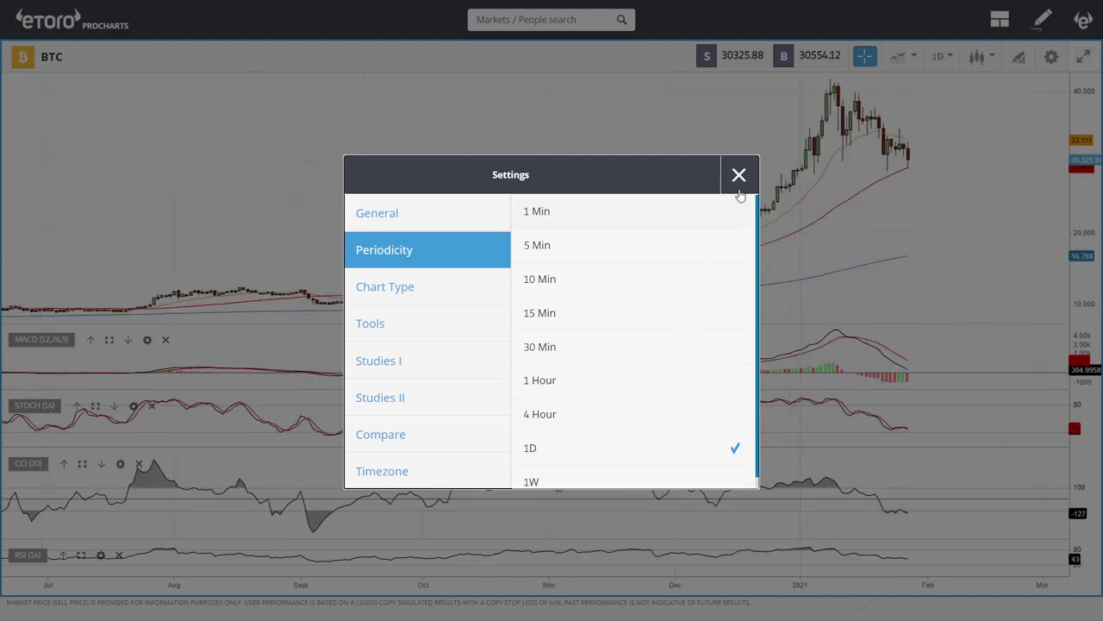
left_click(739, 175)
scroll(987, 201, "up", 3)
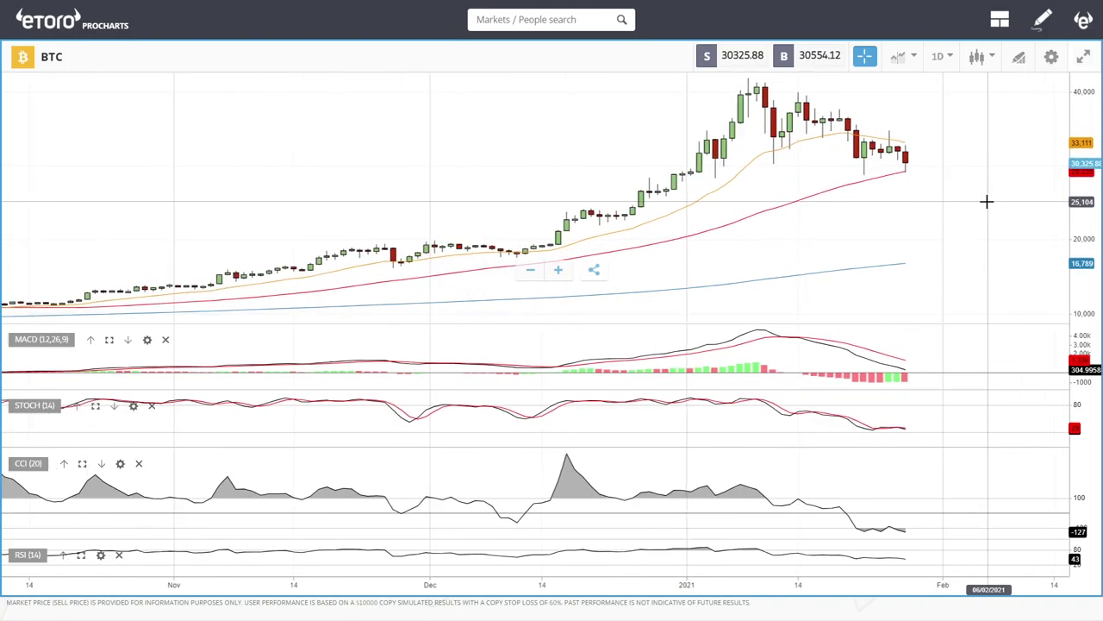
scroll(934, 182, "up", 3)
scroll(900, 165, "down", 5)
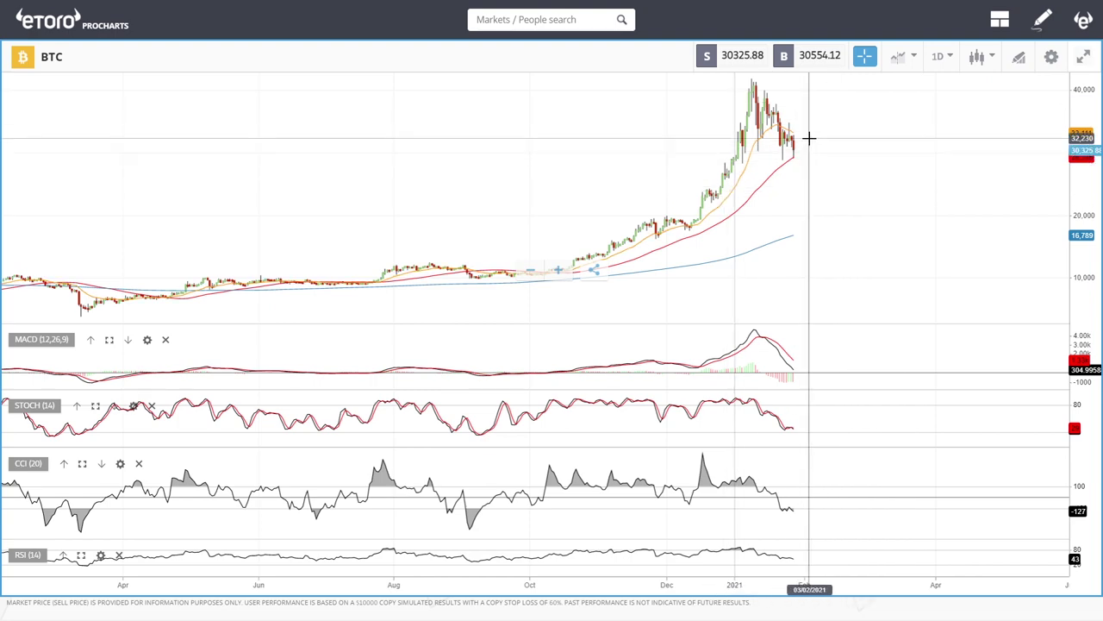
scroll(809, 138, "up", 4)
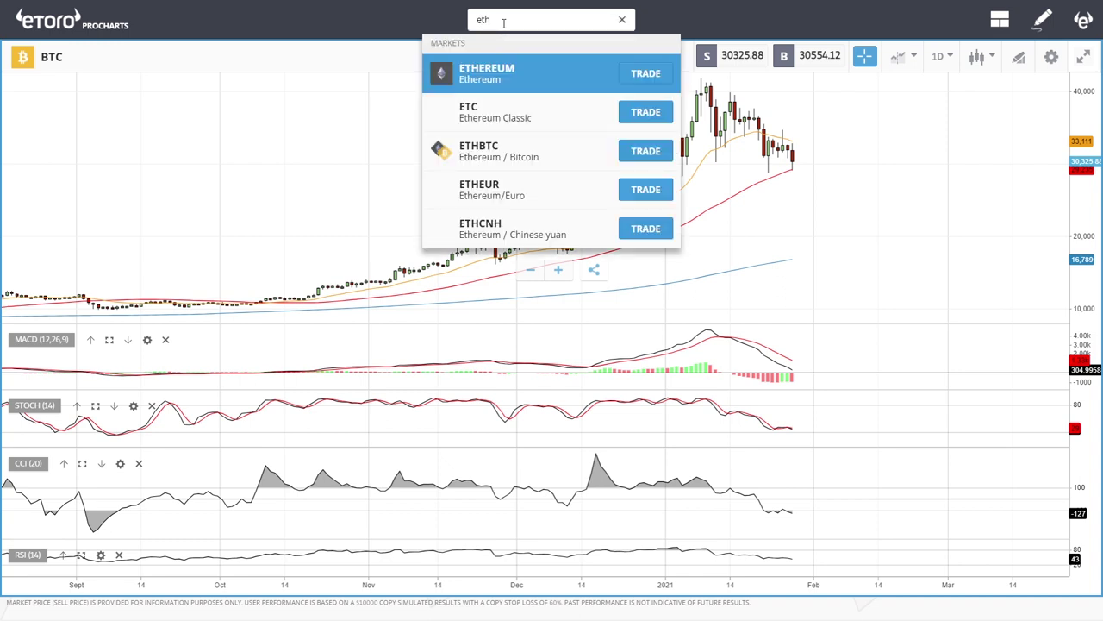
Step: Search the markets for eth, open the ETHEREUM chart and review its price action since April 2020
left_click(502, 79)
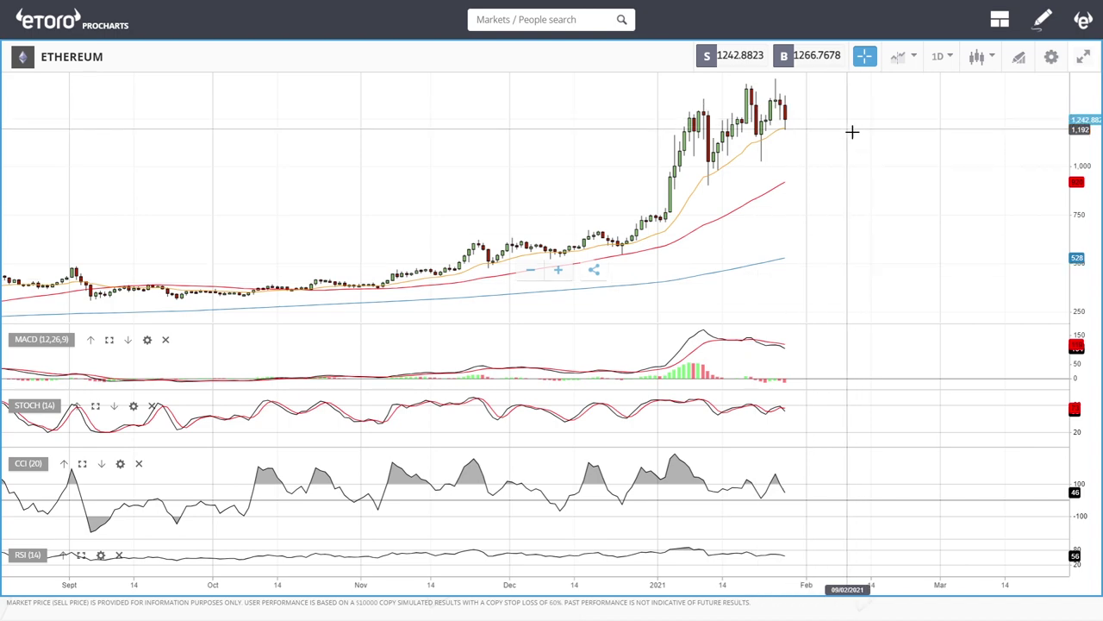
scroll(947, 206, "down", 4)
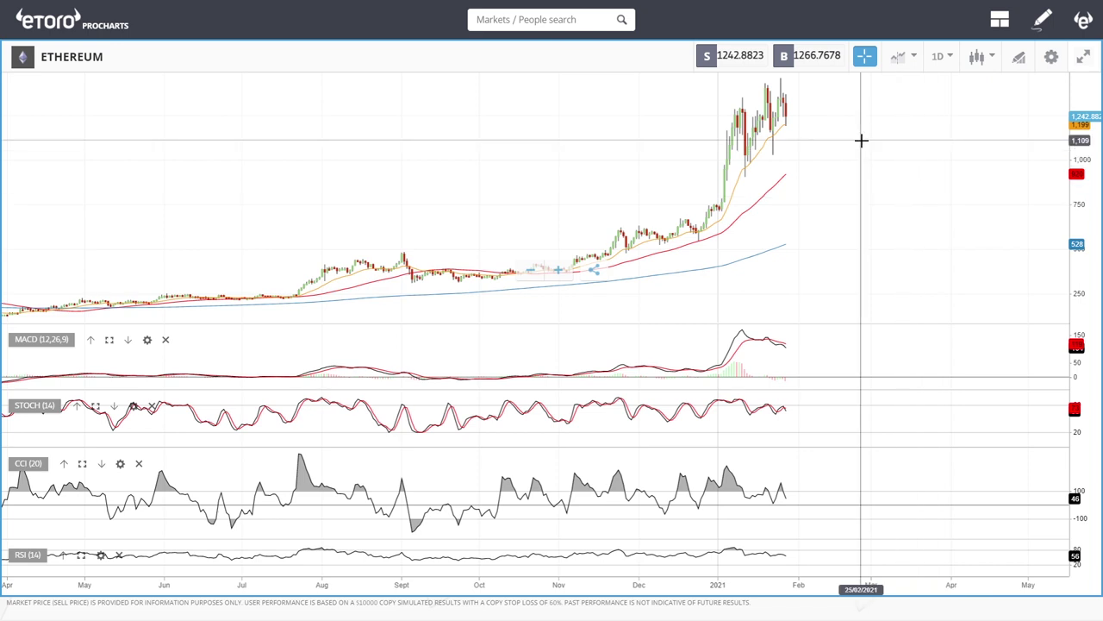
Step: Draw a Fibonacci retracement on the Ethereum chart from the mid-July 2020 low to the late January 2021 high
left_click(1022, 60)
left_click(547, 315)
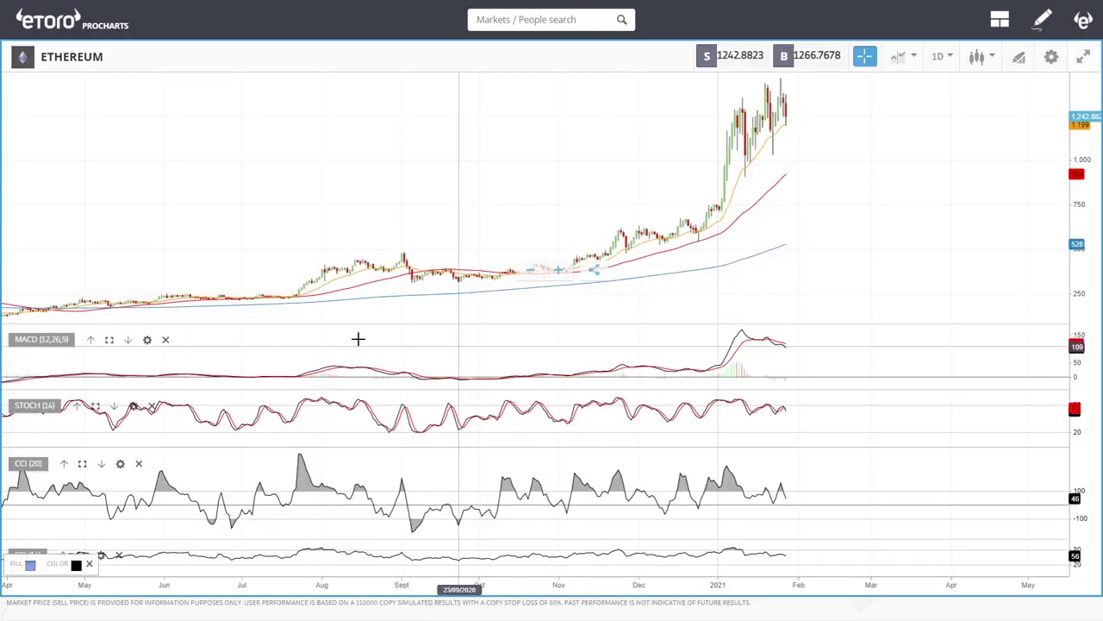
left_click(289, 301)
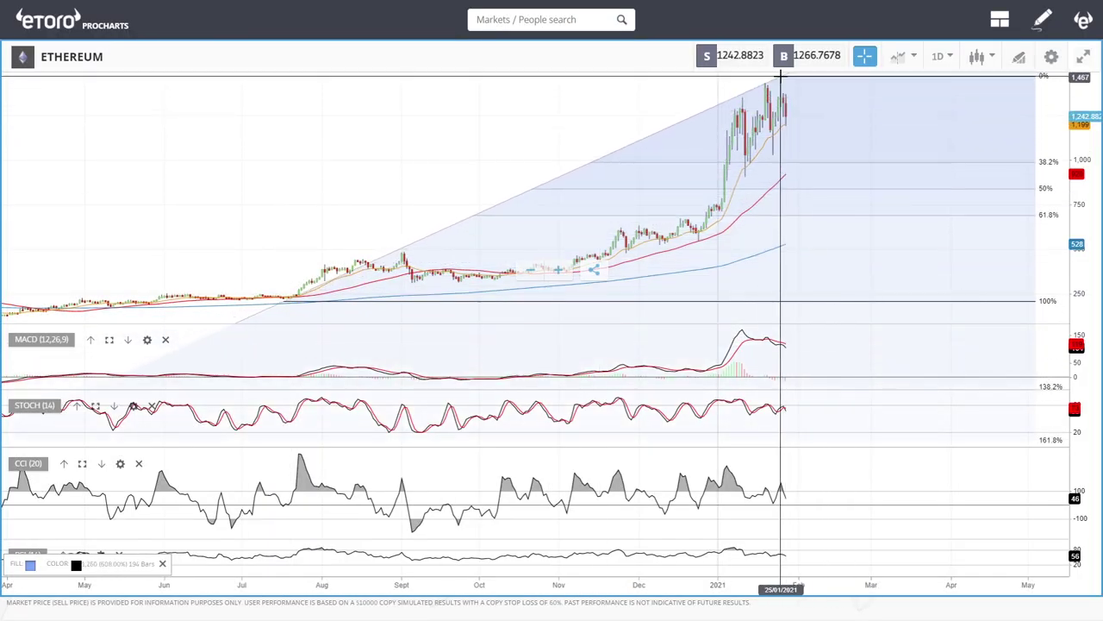
left_click(780, 78)
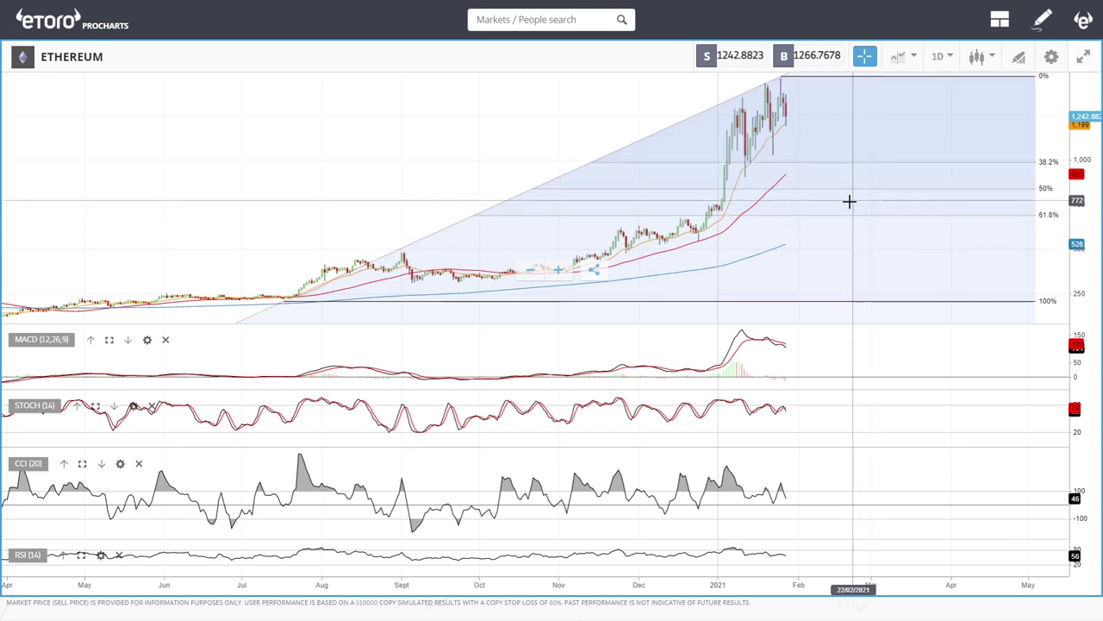
Step: Delete the Fibonacci retracement from the Ethereum chart and review the latest daily candles
left_click(785, 78)
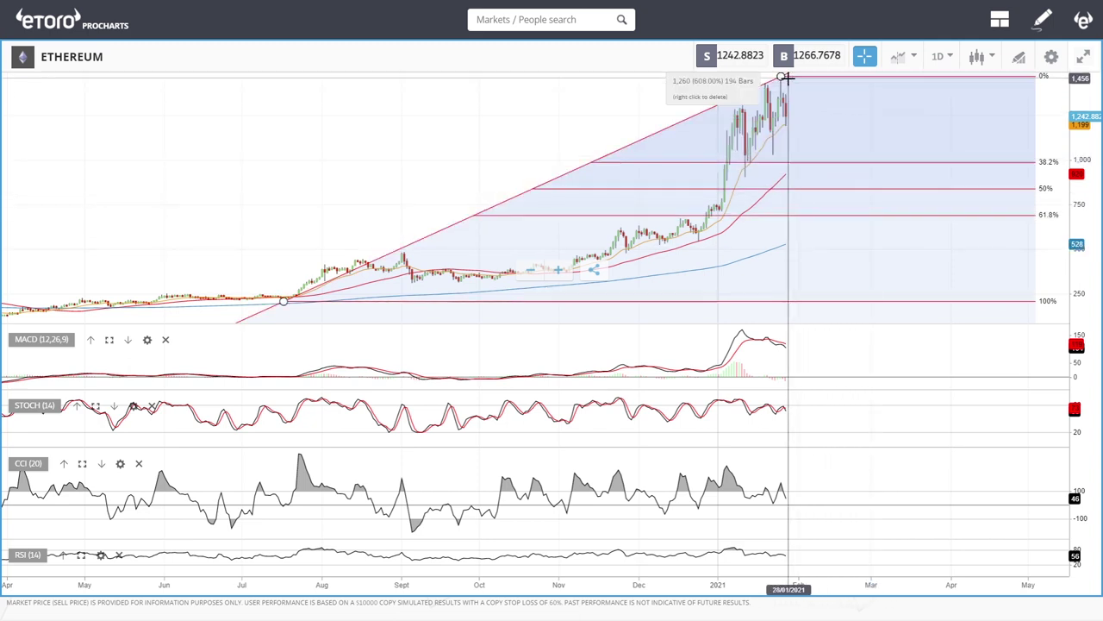
key("Delete")
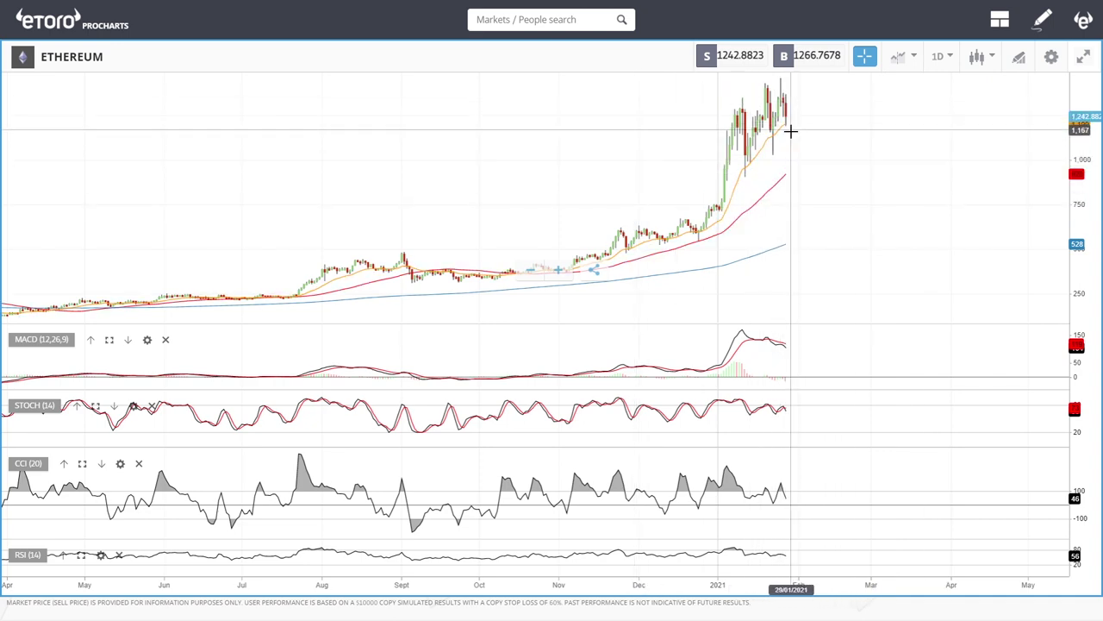
scroll(808, 126, "up", 3)
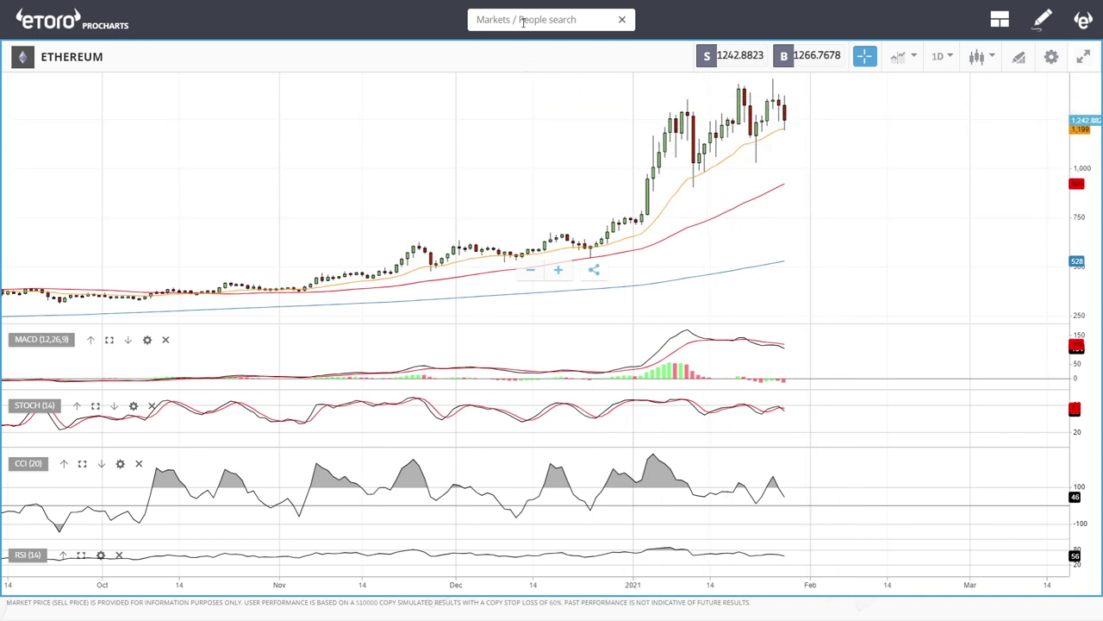
Step: Search the markets for lite, open the LTC chart and review the latest candles against the 50-period moving average
type("ite")
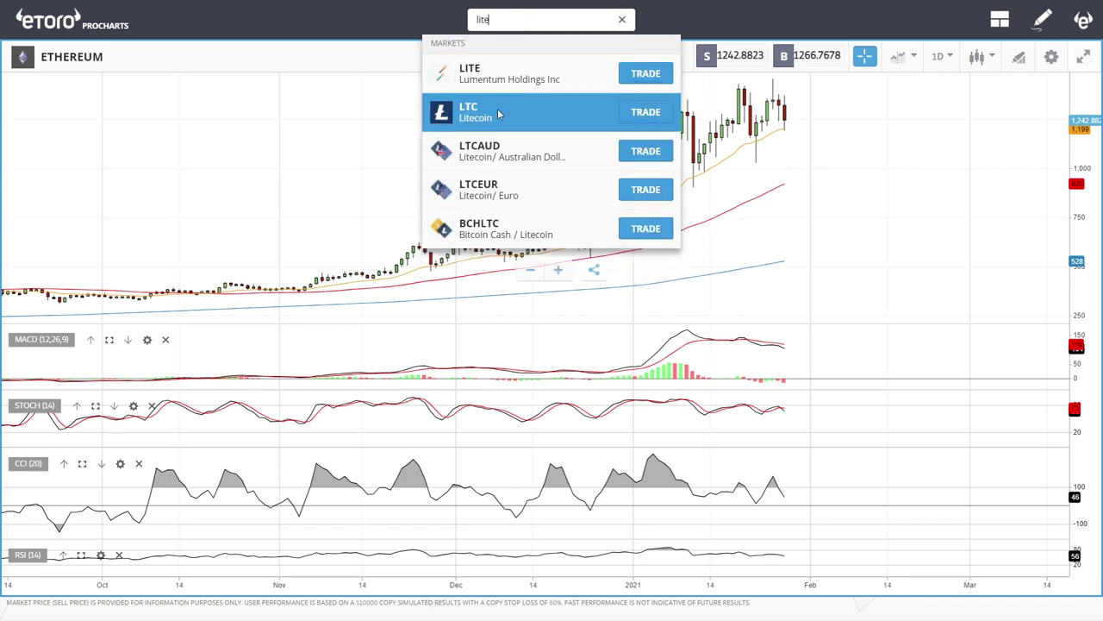
left_click(498, 113)
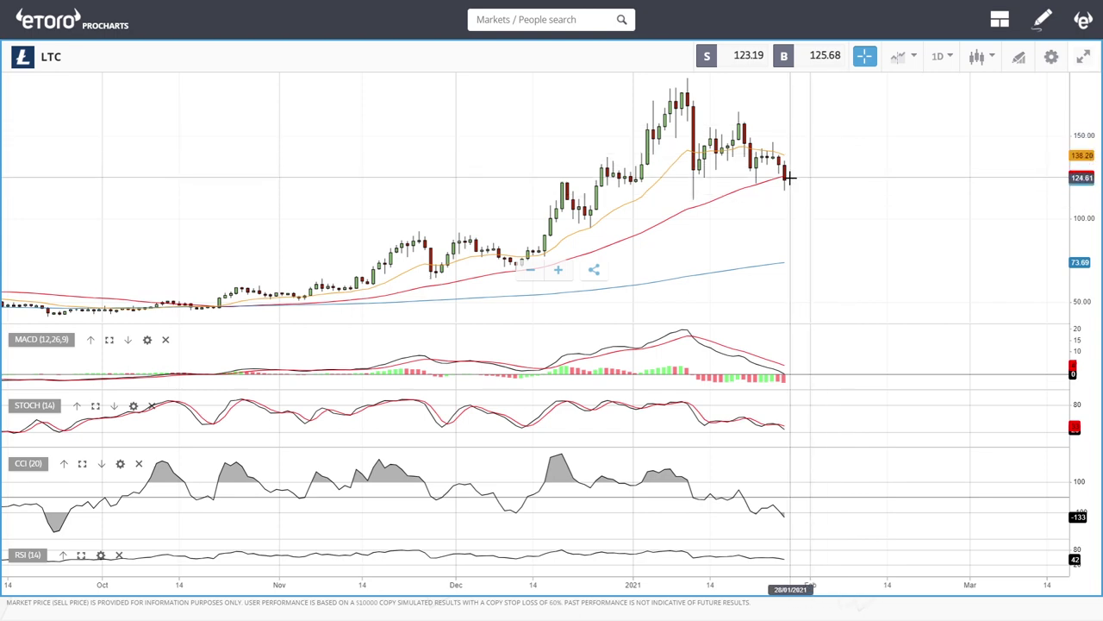
scroll(788, 185, "up", 2)
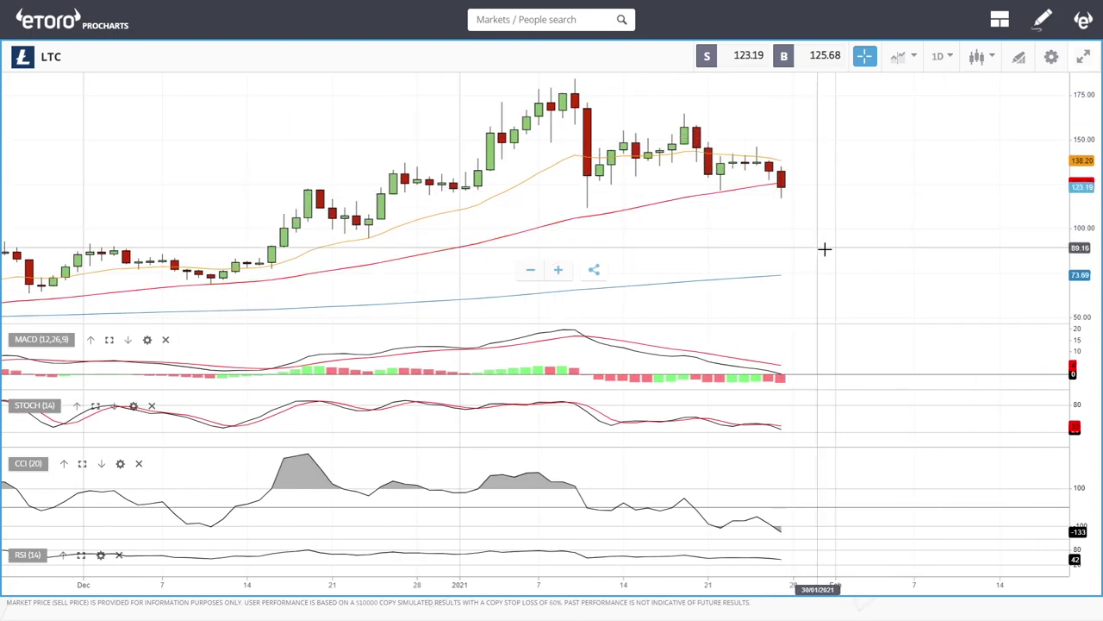
Step: Draw a Fibonacci retracement on the LTC chart from the late September 2020 low to the January 2021 high
scroll(823, 250, "down", 5)
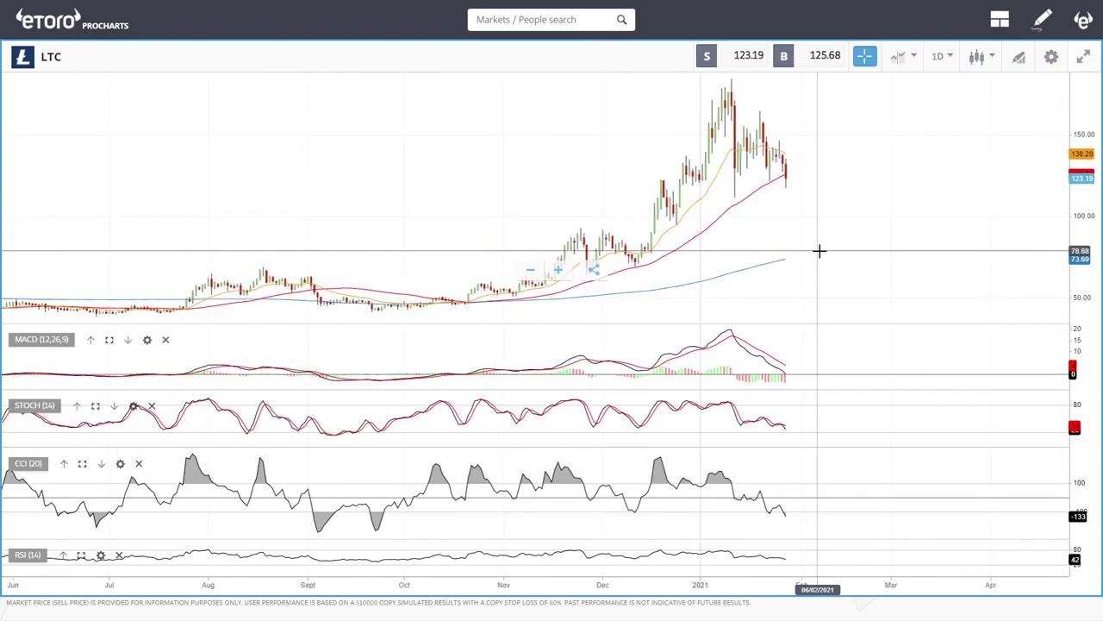
left_click(1018, 57)
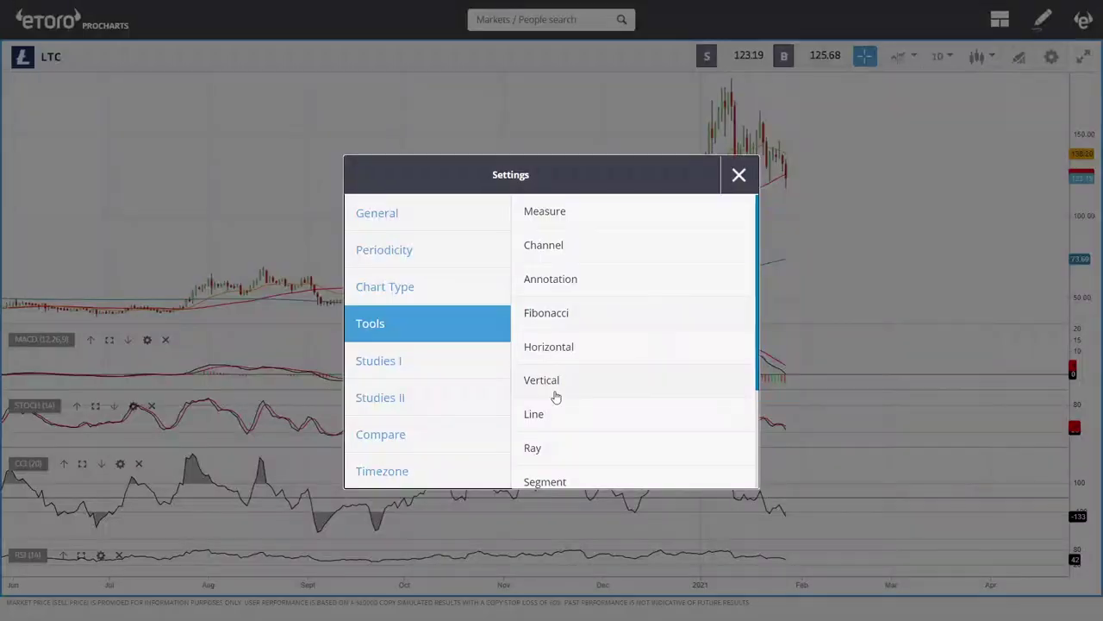
left_click(541, 335)
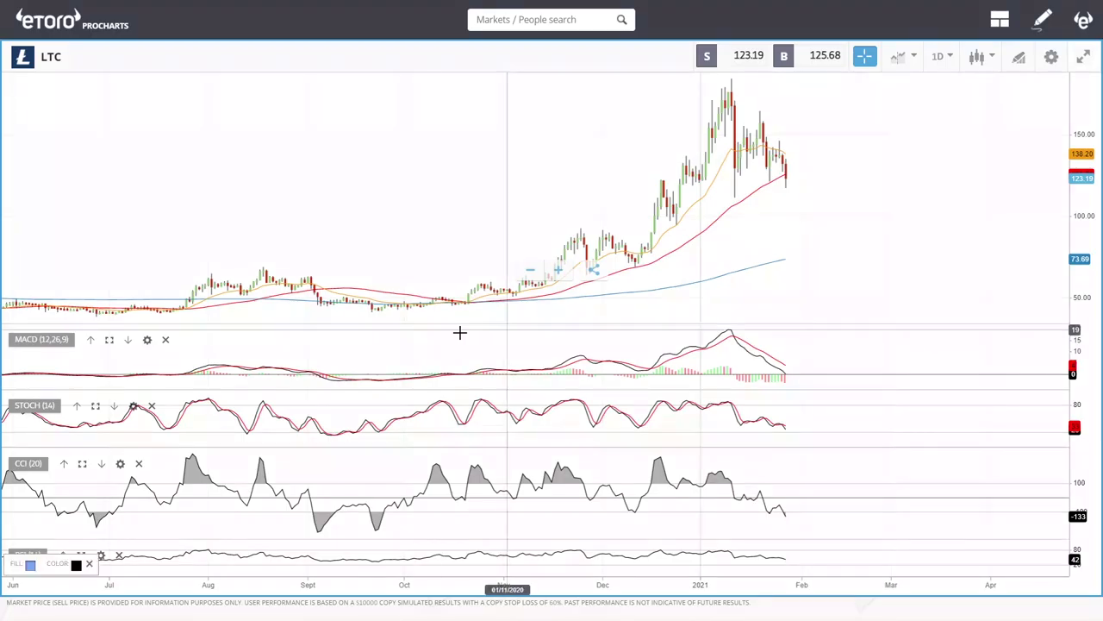
left_click(373, 311)
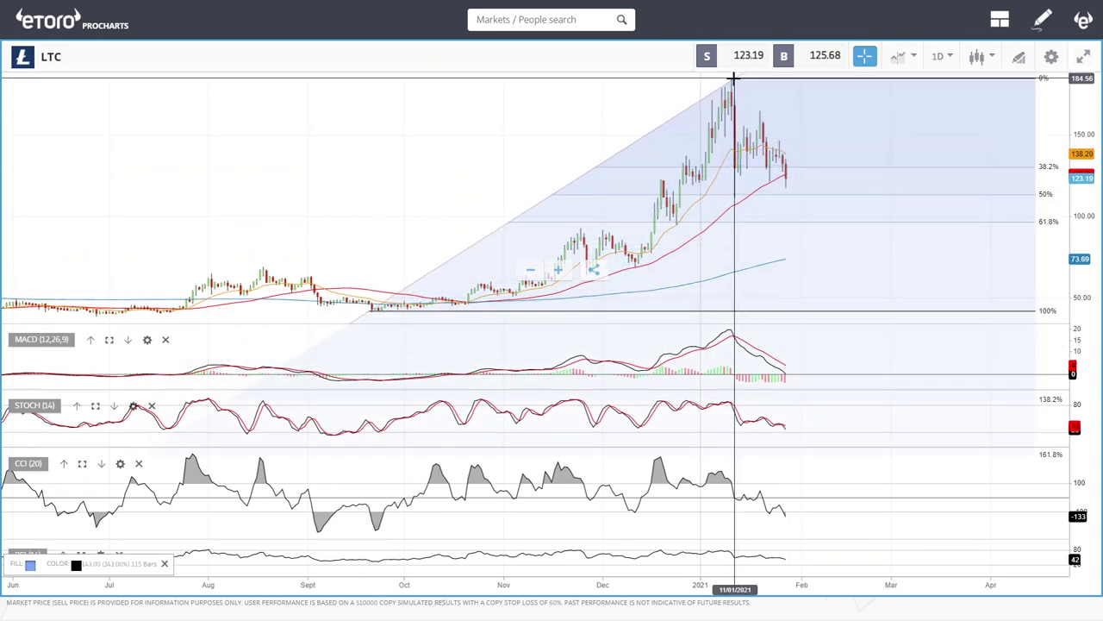
left_click(732, 78)
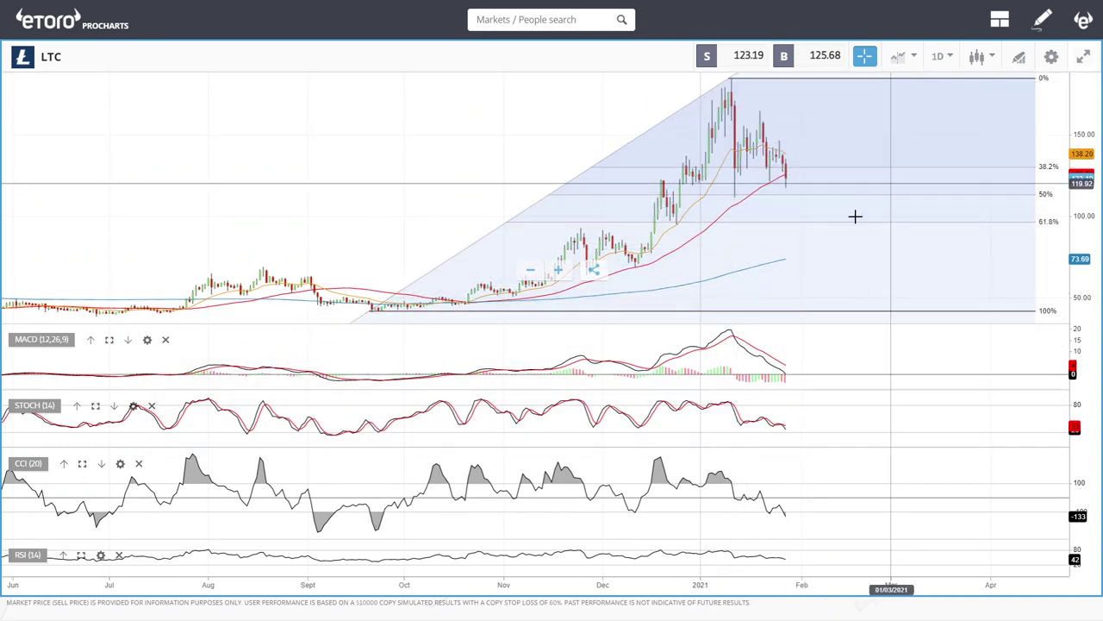
Step: Review the LTC candles against the retracement levels and the moving averages, and delete the Fibonacci retracement
scroll(806, 163, "up", 3)
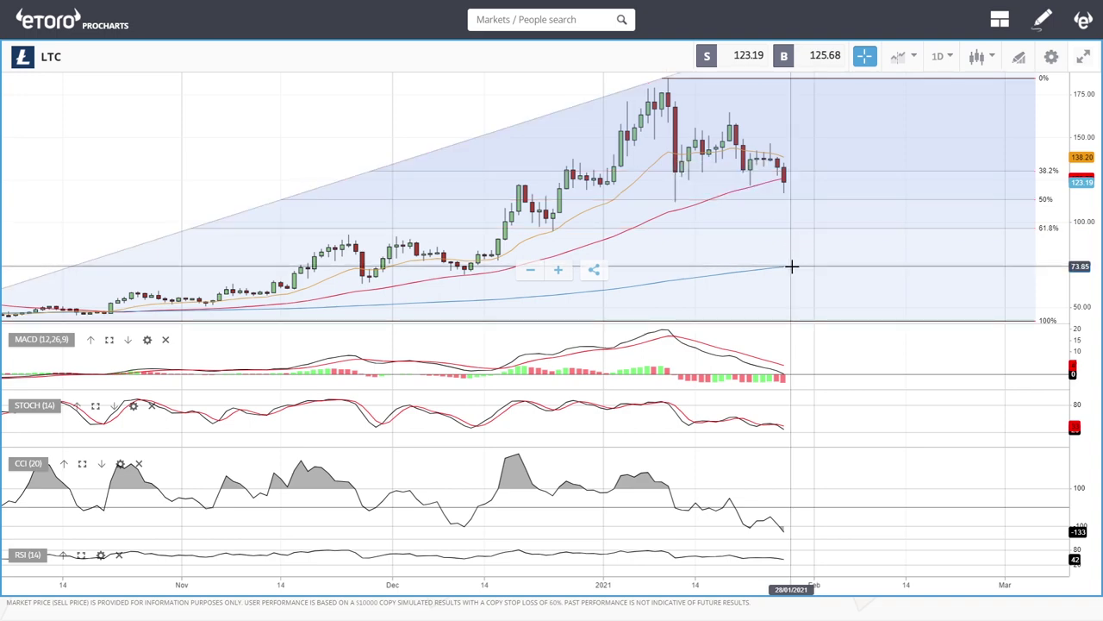
scroll(792, 267, "down", 5)
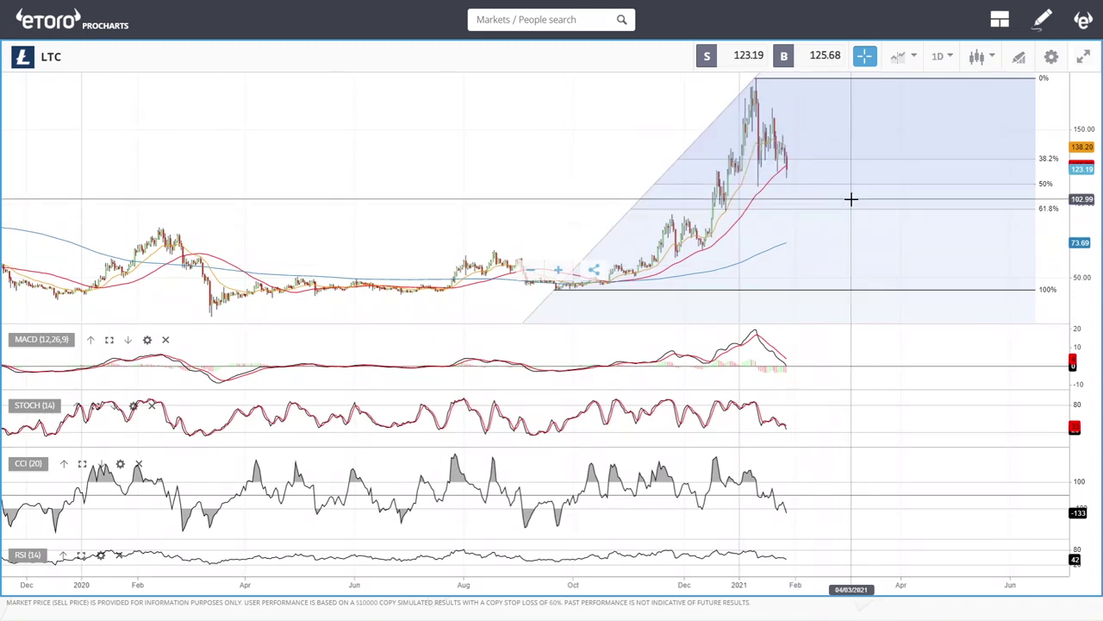
right_click(752, 83)
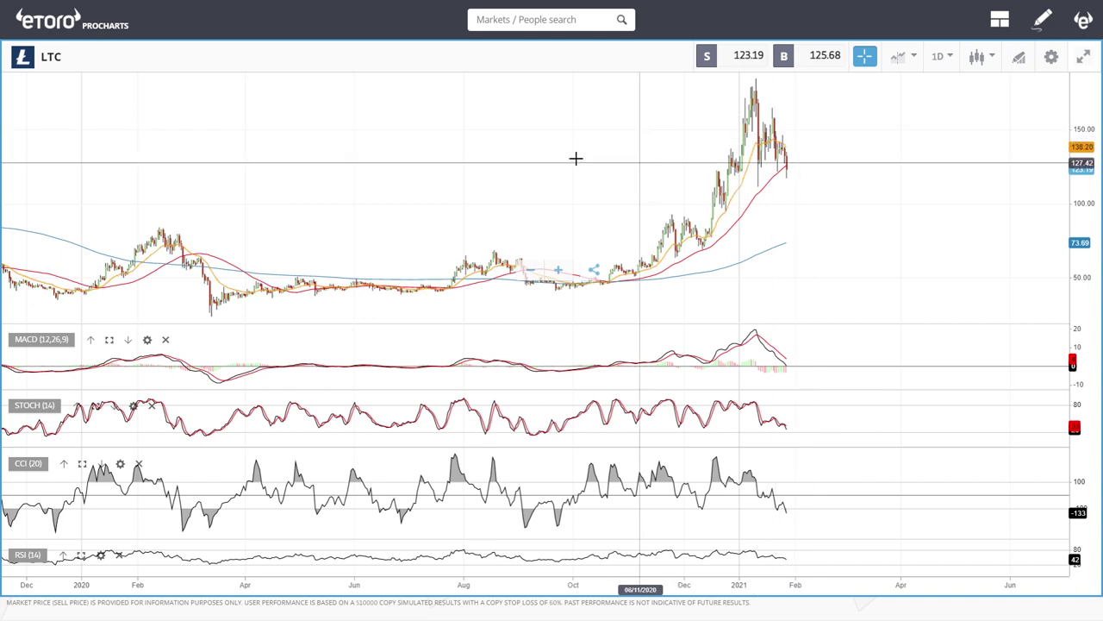
Step: Search the markets for neo, open the NEO chart and review the latest daily candles against the moving averages
left_click(529, 21)
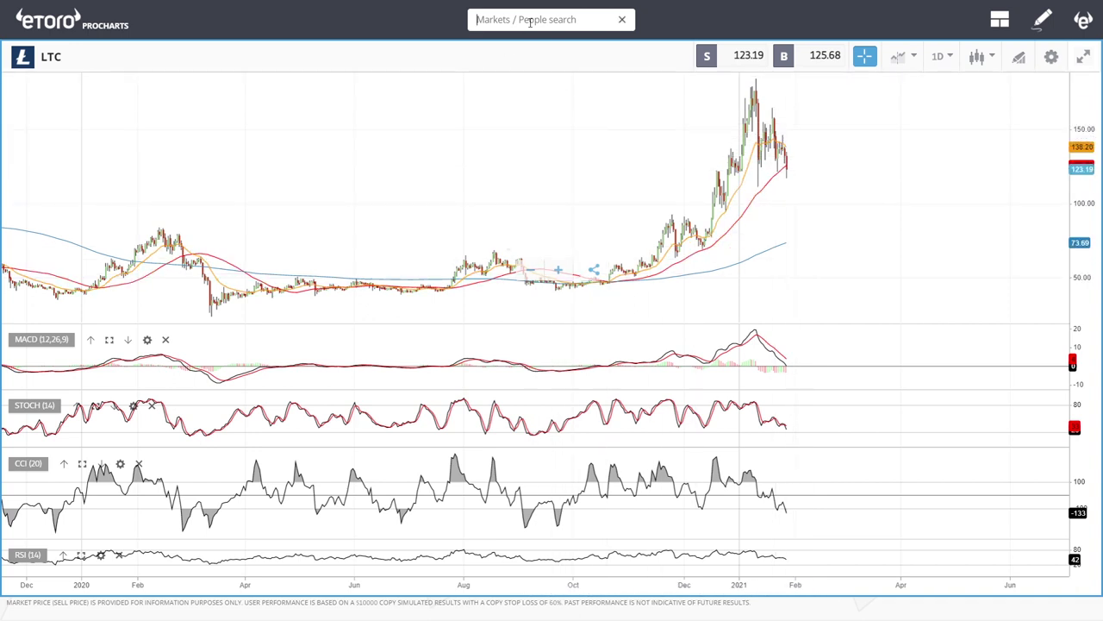
type("neo")
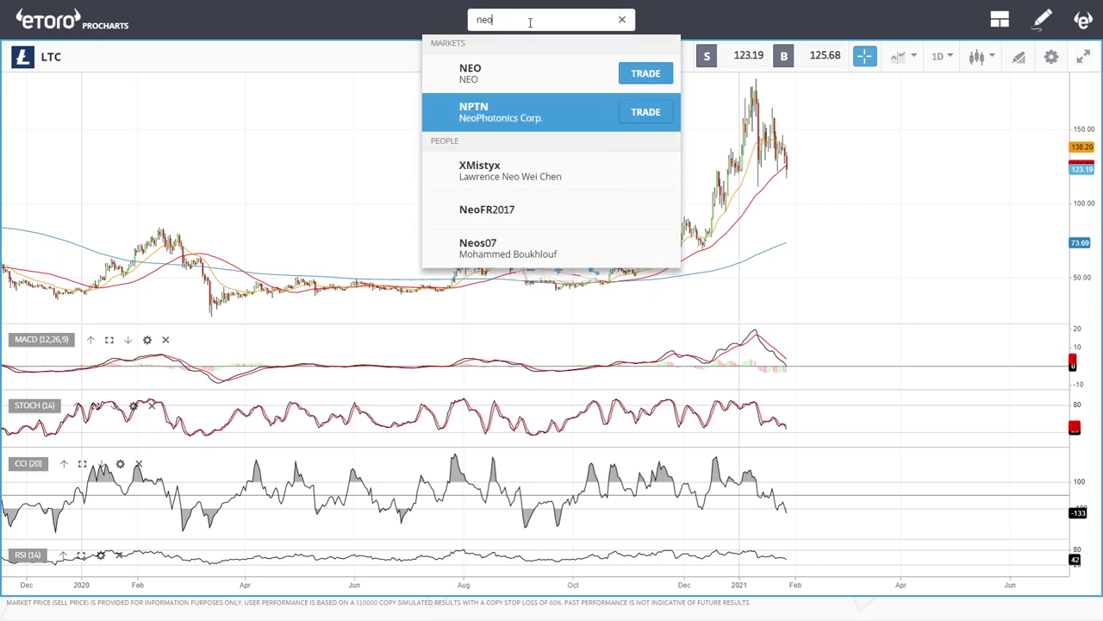
left_click(496, 81)
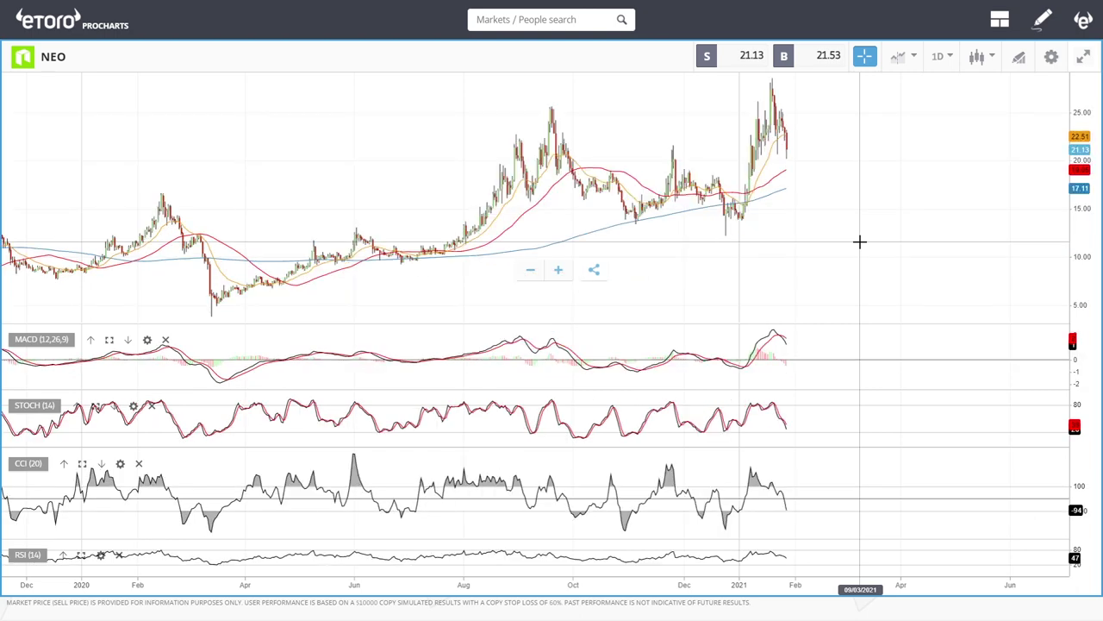
scroll(860, 241, "up", 3)
scroll(859, 241, "up", 2)
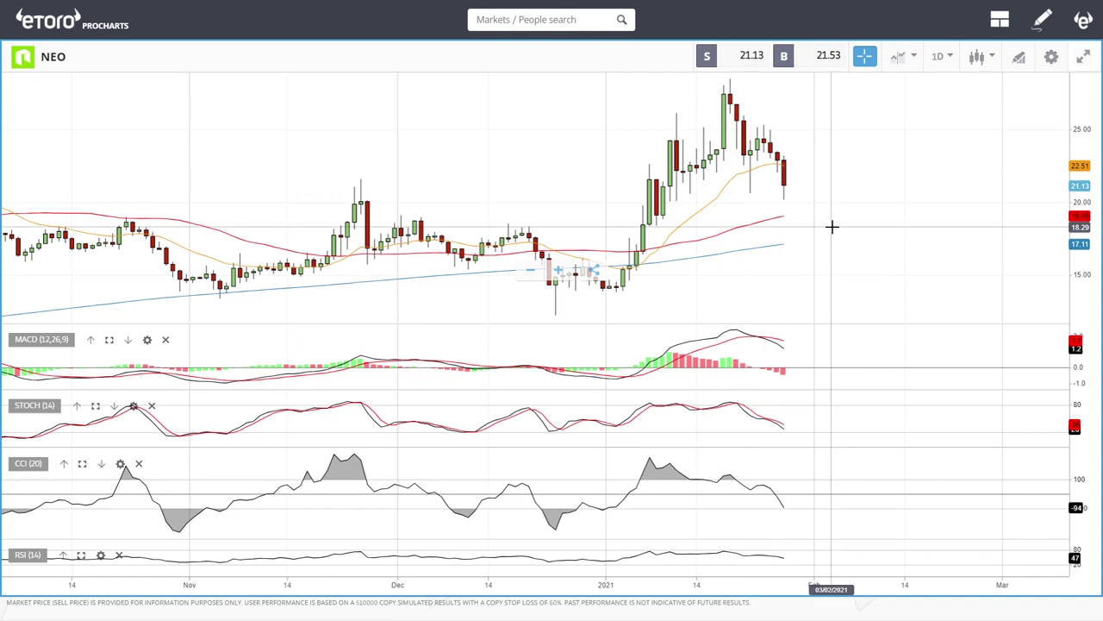
scroll(847, 228, "down", 3)
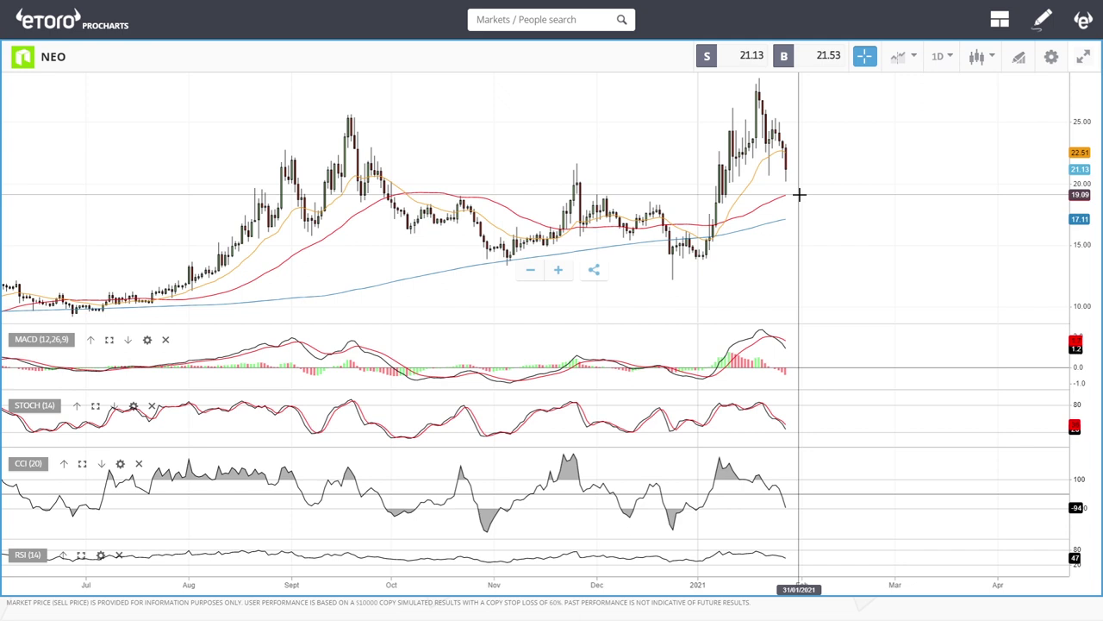
Step: Draw a Fibonacci retracement on the NEO chart from late December 2020 to the January 2021 high, and delete it after reviewing the levels
left_click(1020, 58)
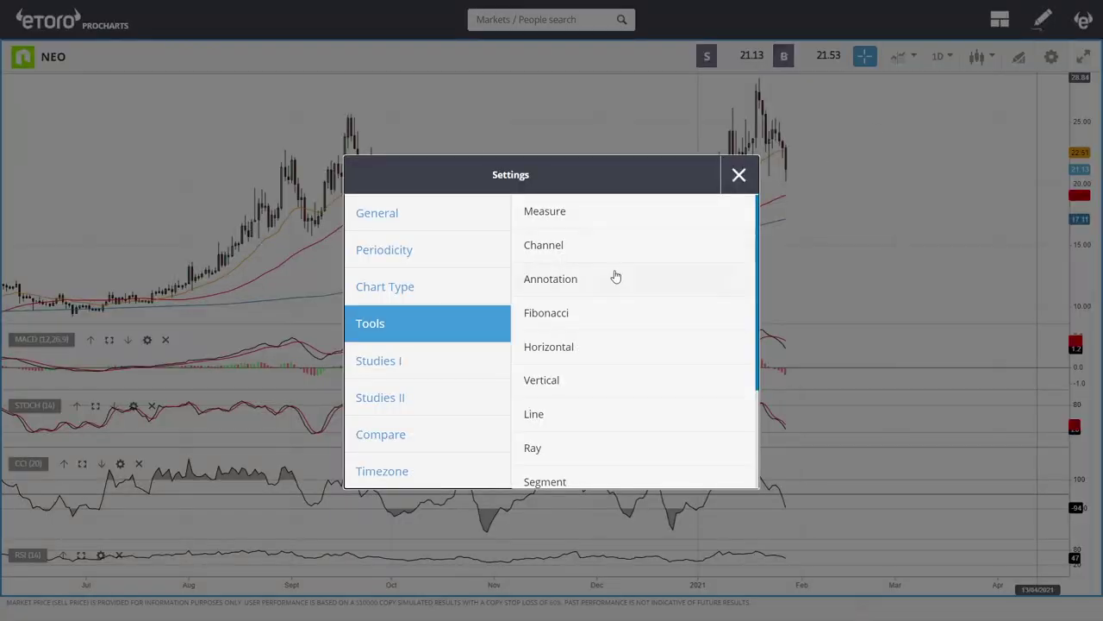
left_click(572, 313)
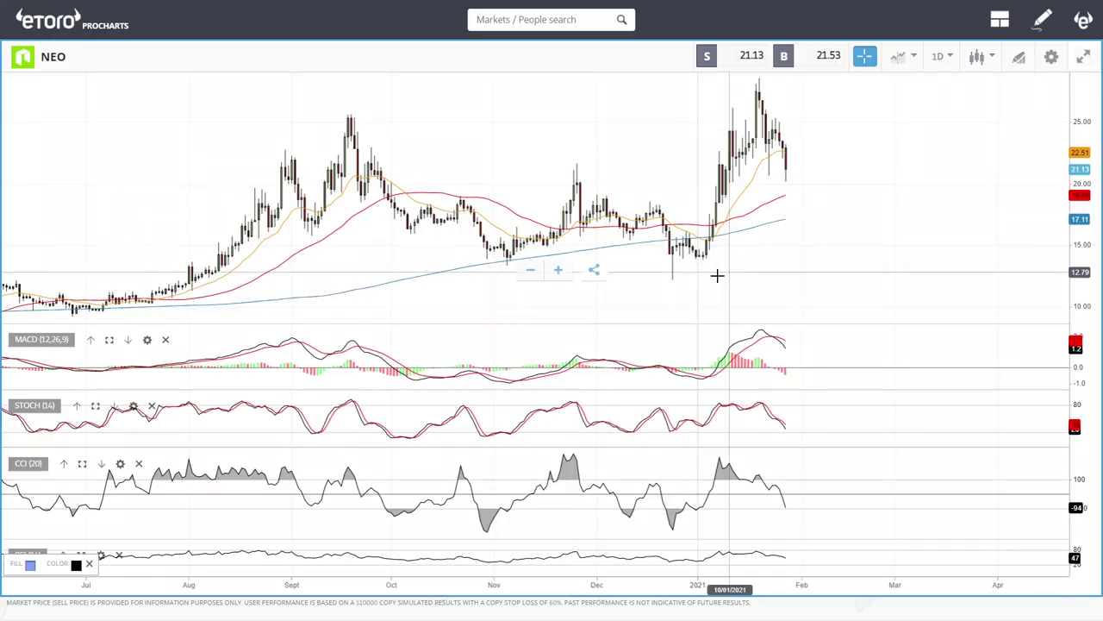
left_click(669, 254)
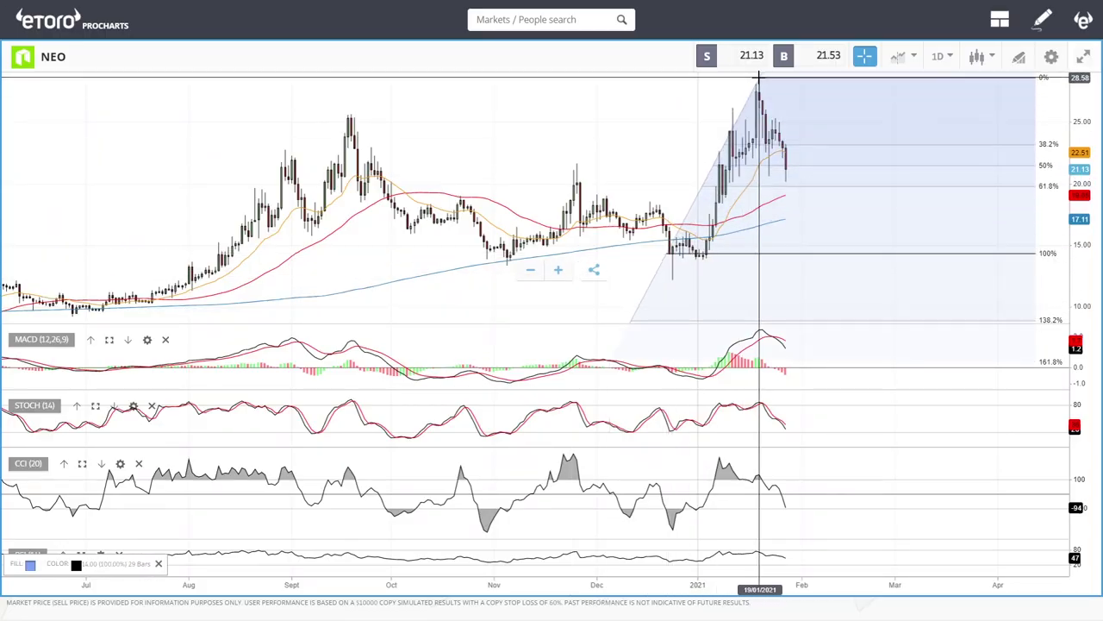
left_click(756, 79)
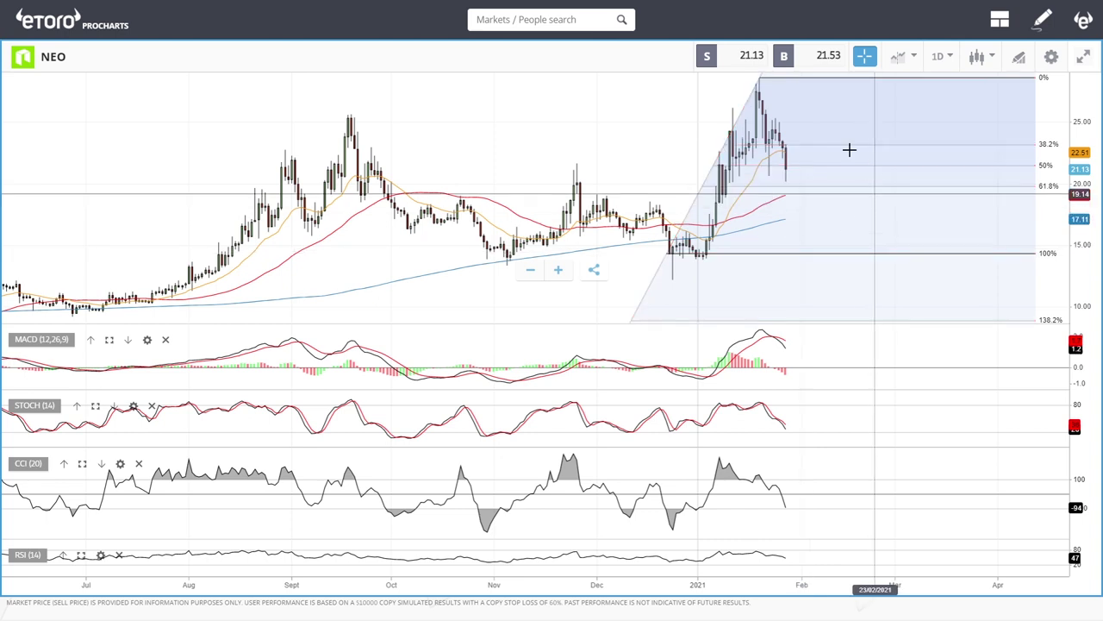
right_click(759, 78)
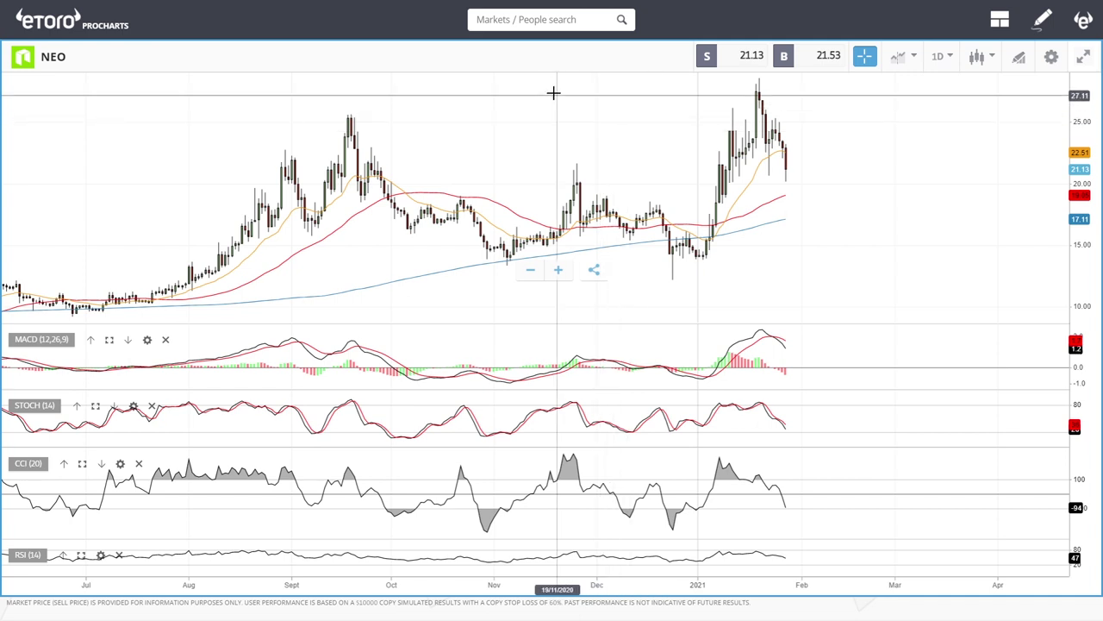
Step: Find oil in the market search, open the OIL chart and review the daily candles from October 2020 to January 2021
left_click(520, 20)
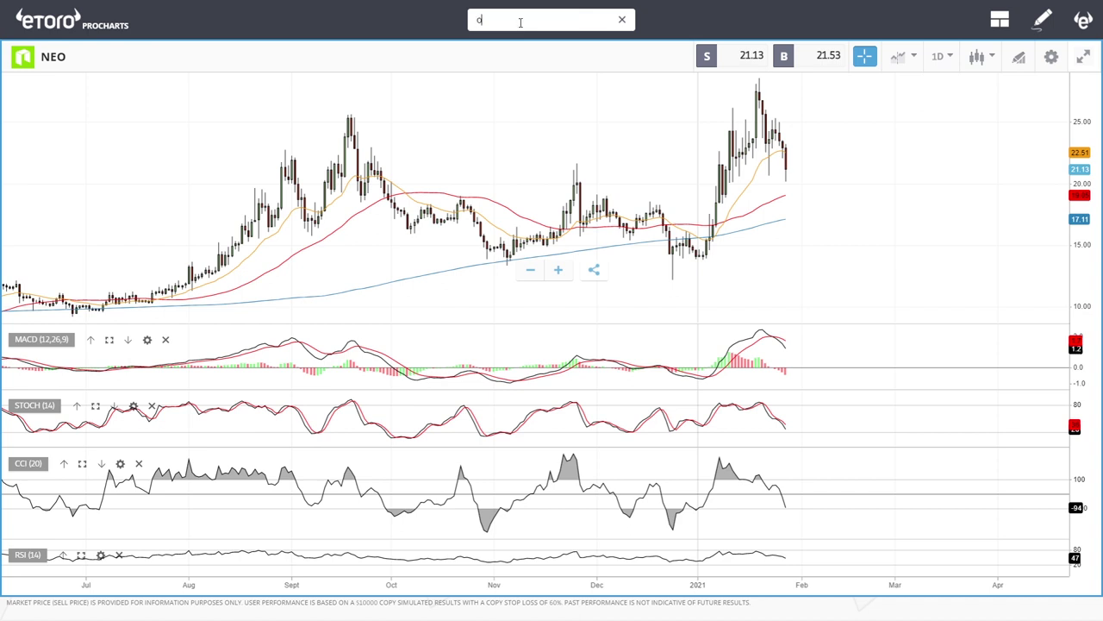
left_click(497, 55)
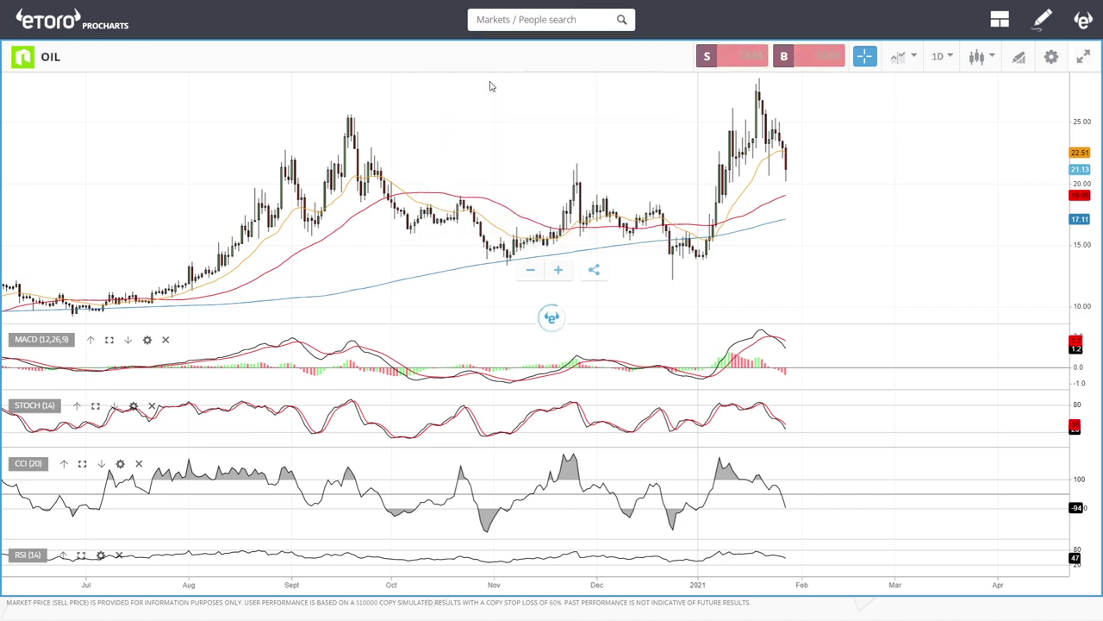
scroll(869, 163, "up", 5)
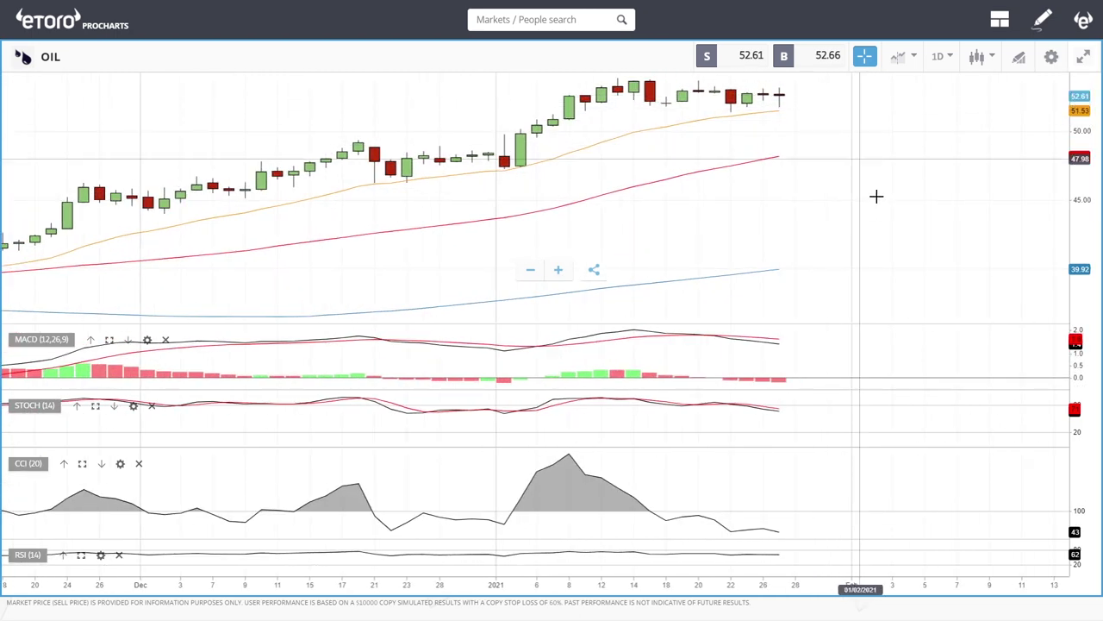
left_click_drag(887, 207, 859, 248)
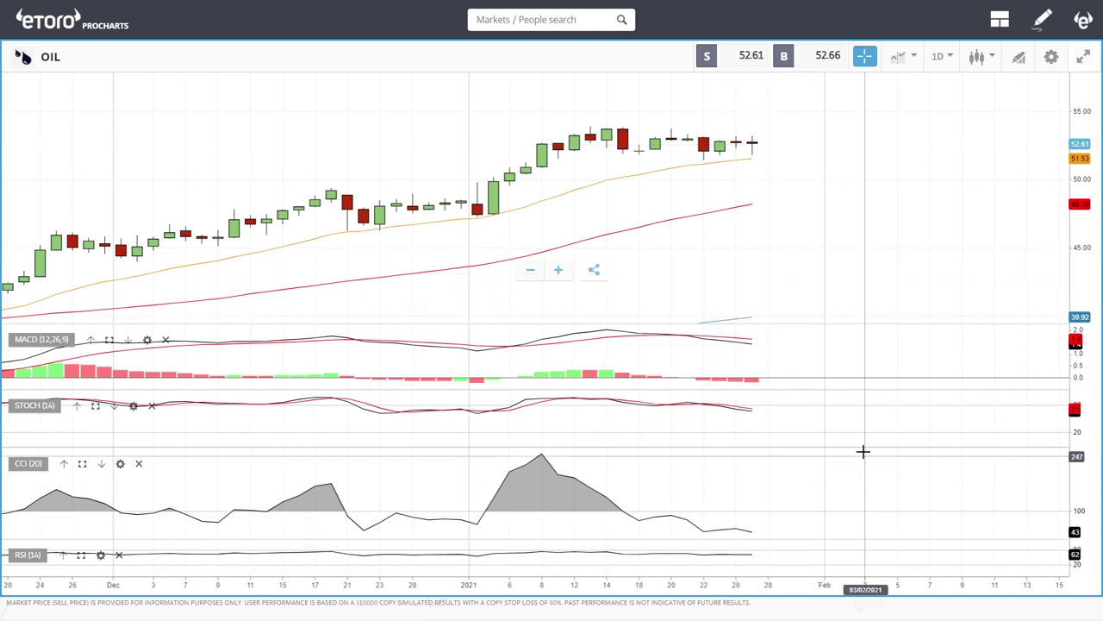
scroll(862, 451, "down", 5)
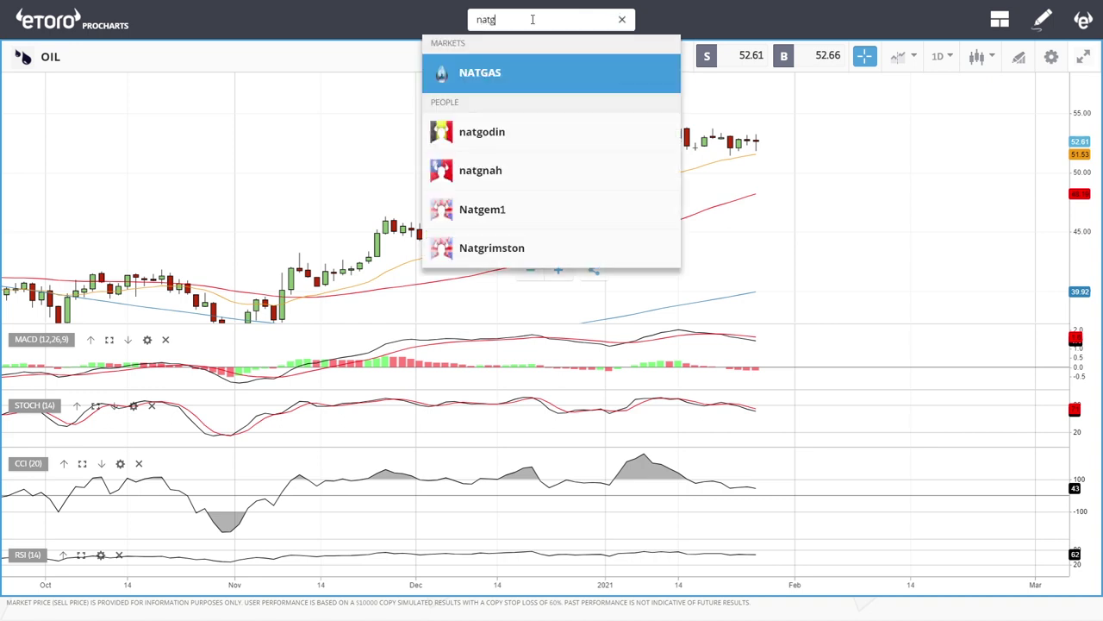
Step: Search the markets for natg, open the NATGAS chart and review its price action against the 200-period moving average
left_click(511, 68)
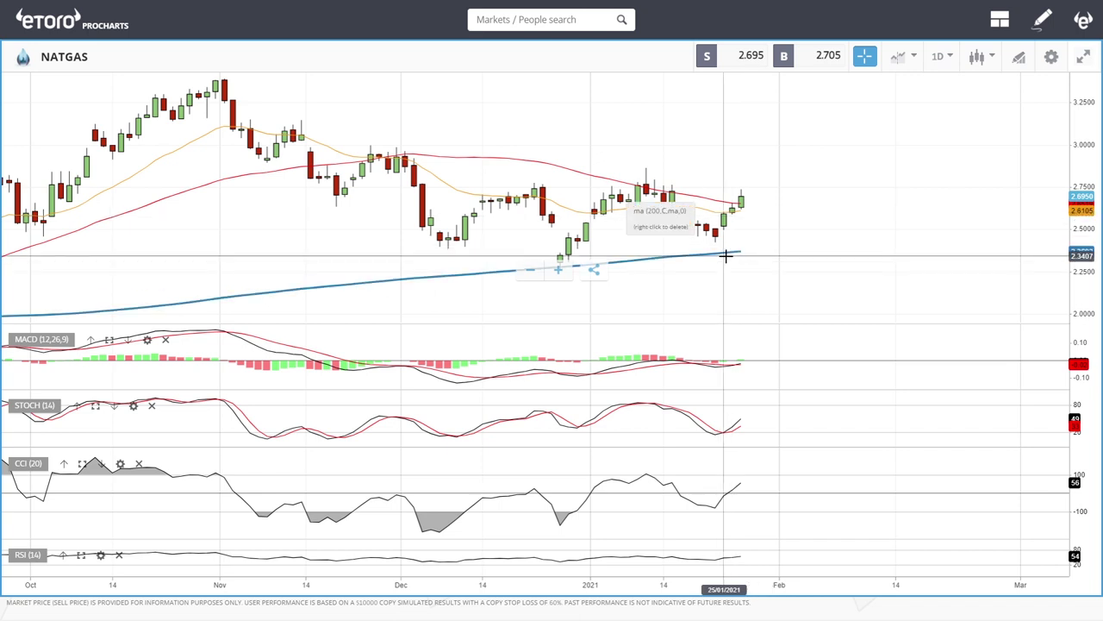
scroll(818, 249, "down", 2)
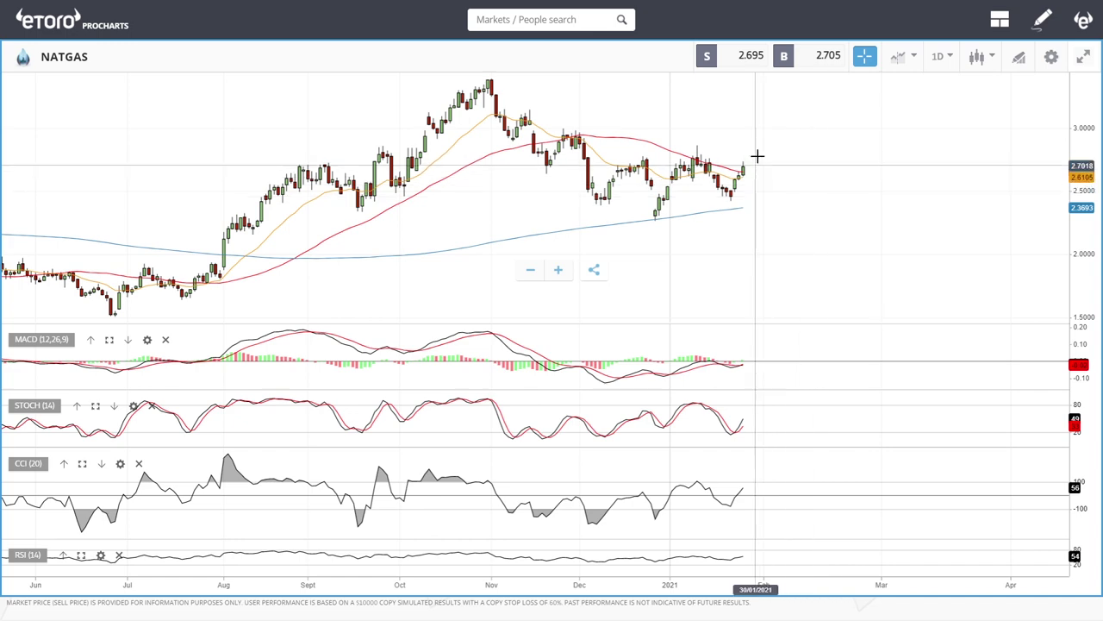
Step: Search the markets for copper and open the COPPER chart to check the latest candles against the moving averages
left_click(523, 19)
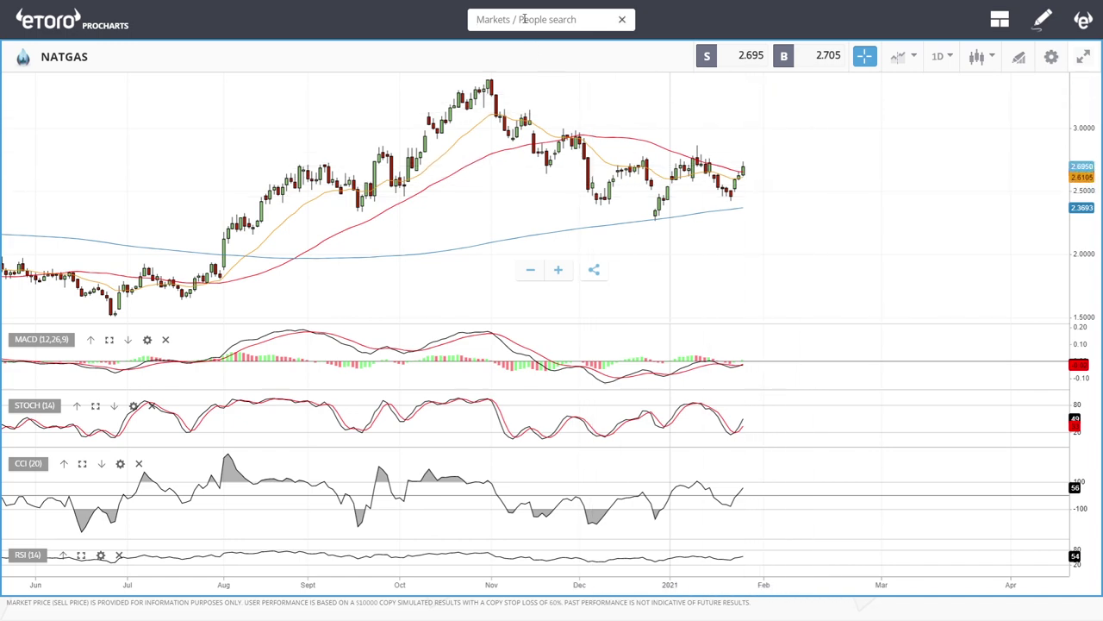
type("copper")
key("Return")
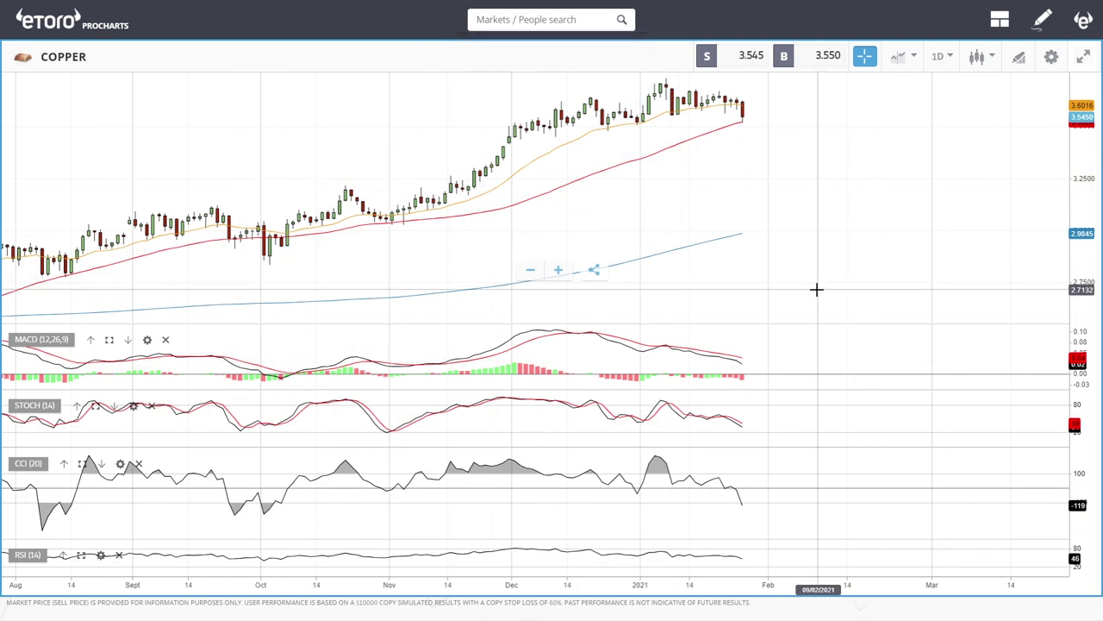
Step: Search the markets for gold, open the GOLD chart and review its price action from the latest candles back to 2019
left_click(518, 12)
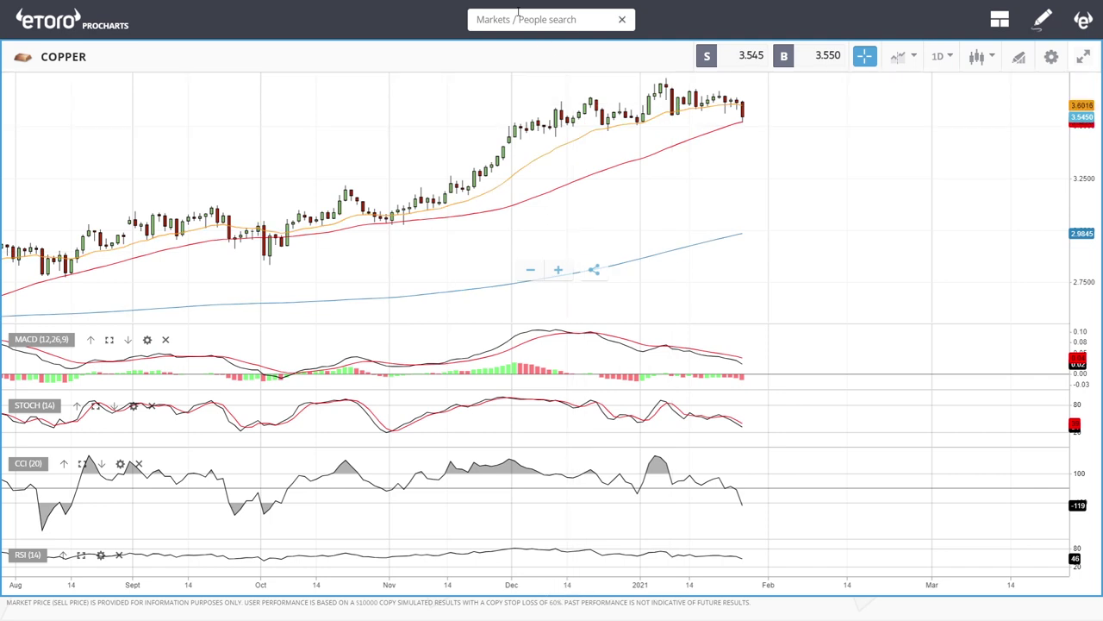
type("gold")
left_click(488, 76)
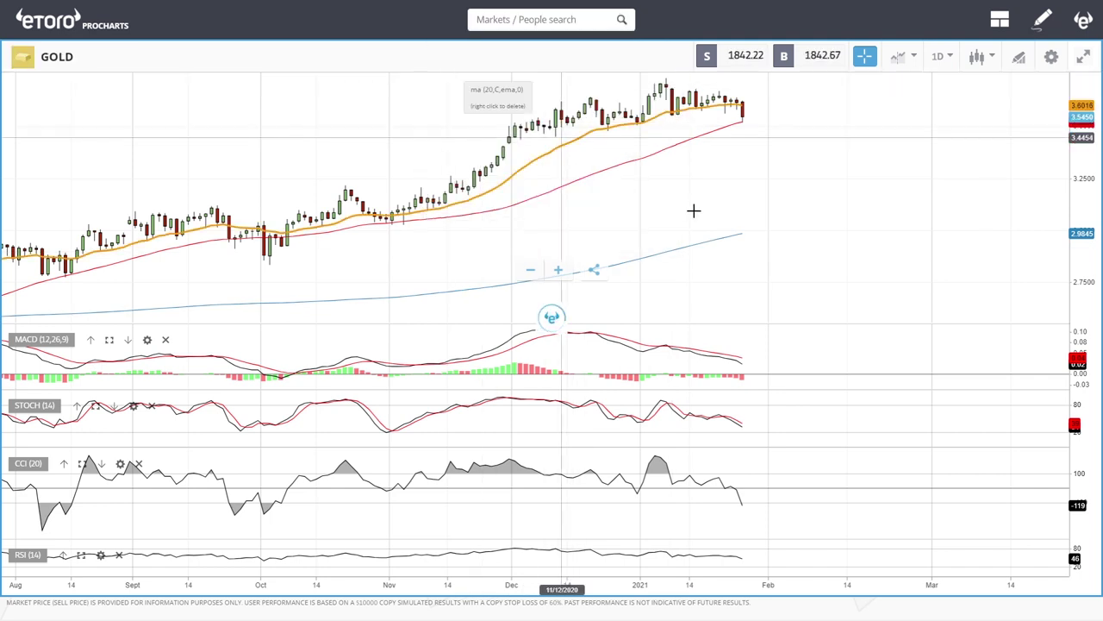
scroll(797, 222, "up", 2)
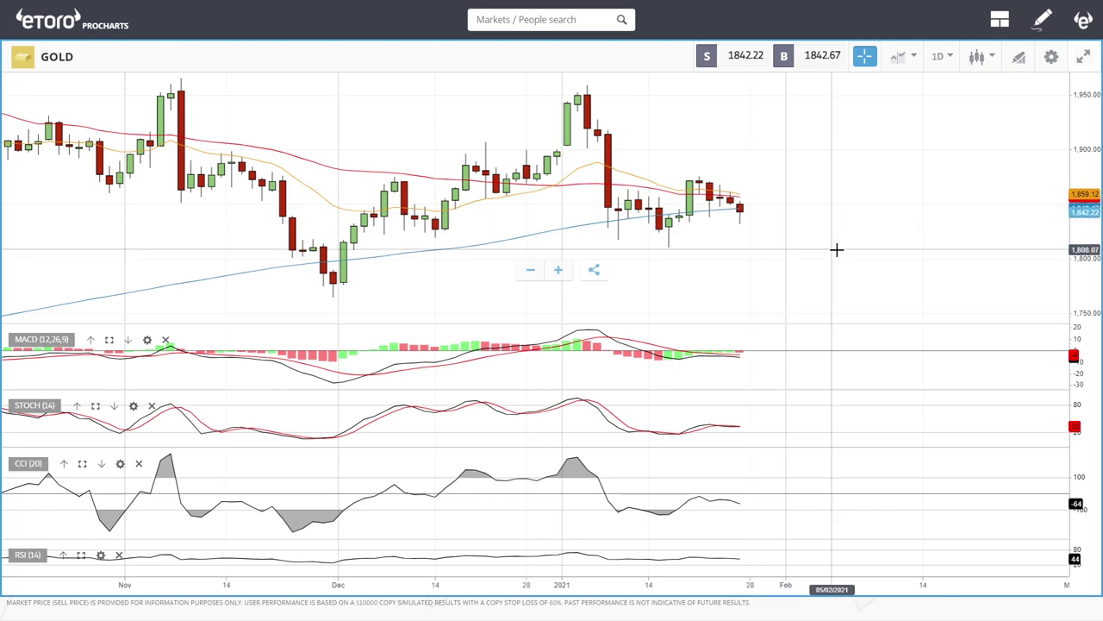
scroll(839, 250, "down", 8)
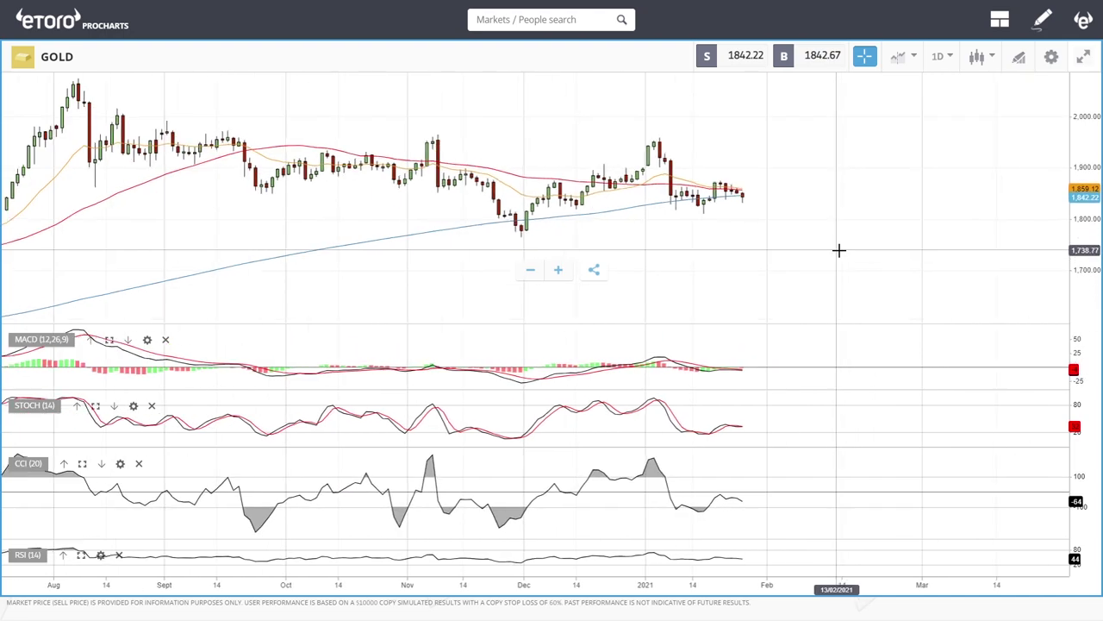
scroll(841, 248, "down", 2)
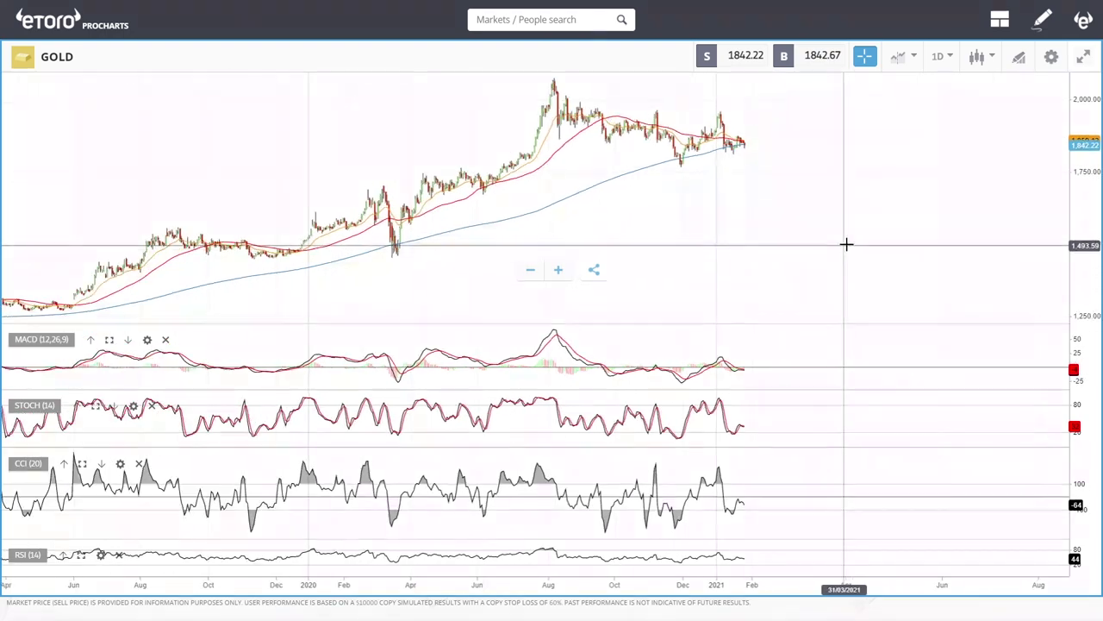
Step: Draw a descending trend line on the gold chart from the August 2020 high across the November 2020 peak
left_click(1019, 61)
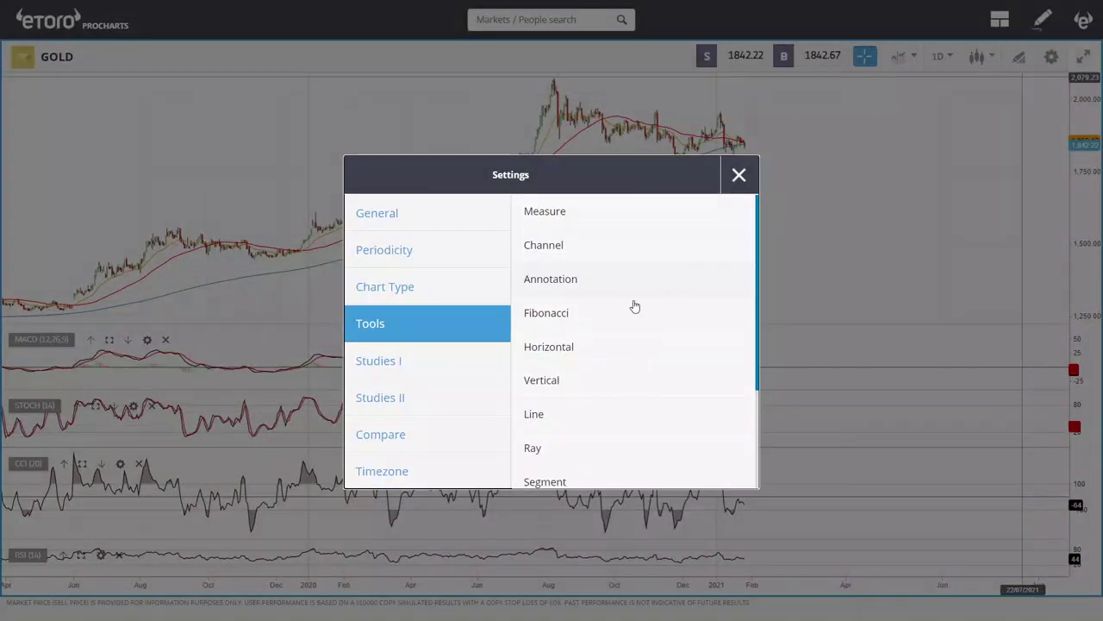
left_click(553, 422)
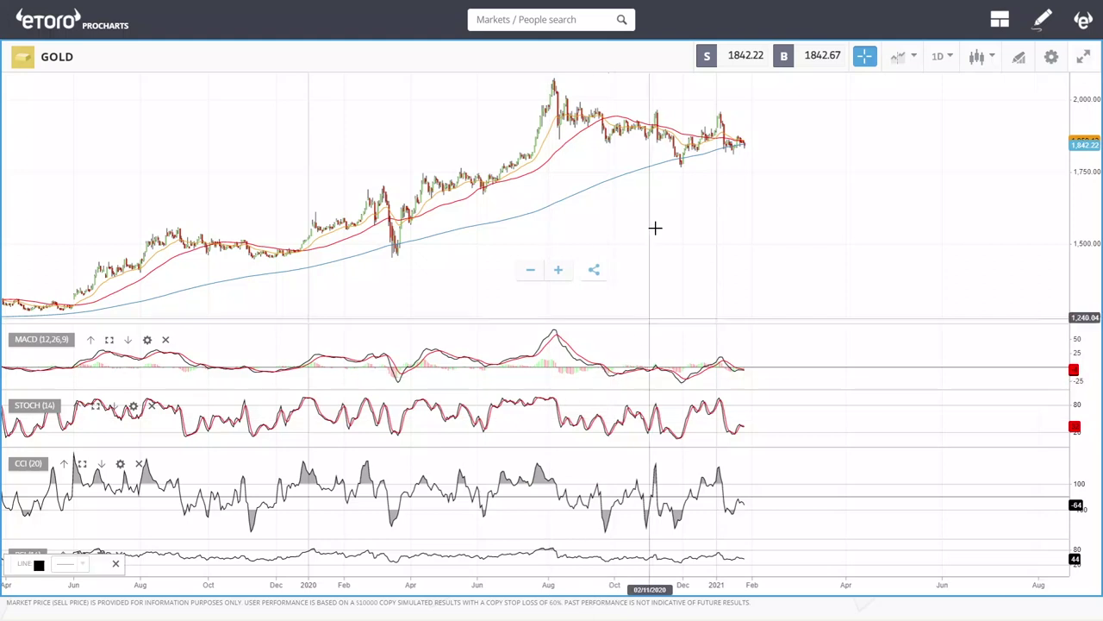
left_click(554, 77)
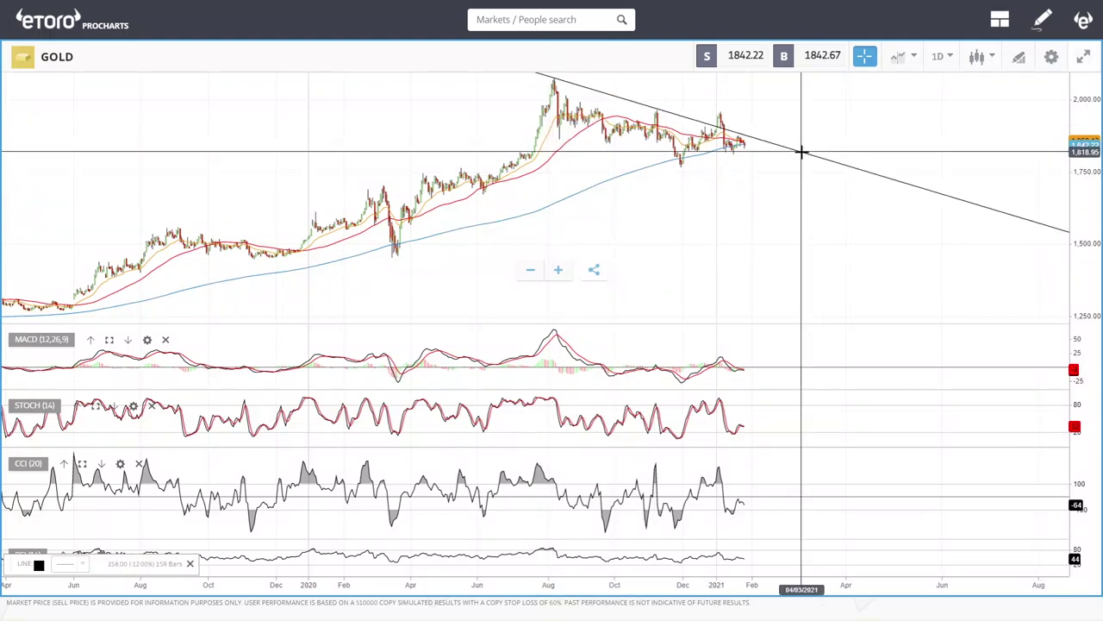
left_click(801, 152)
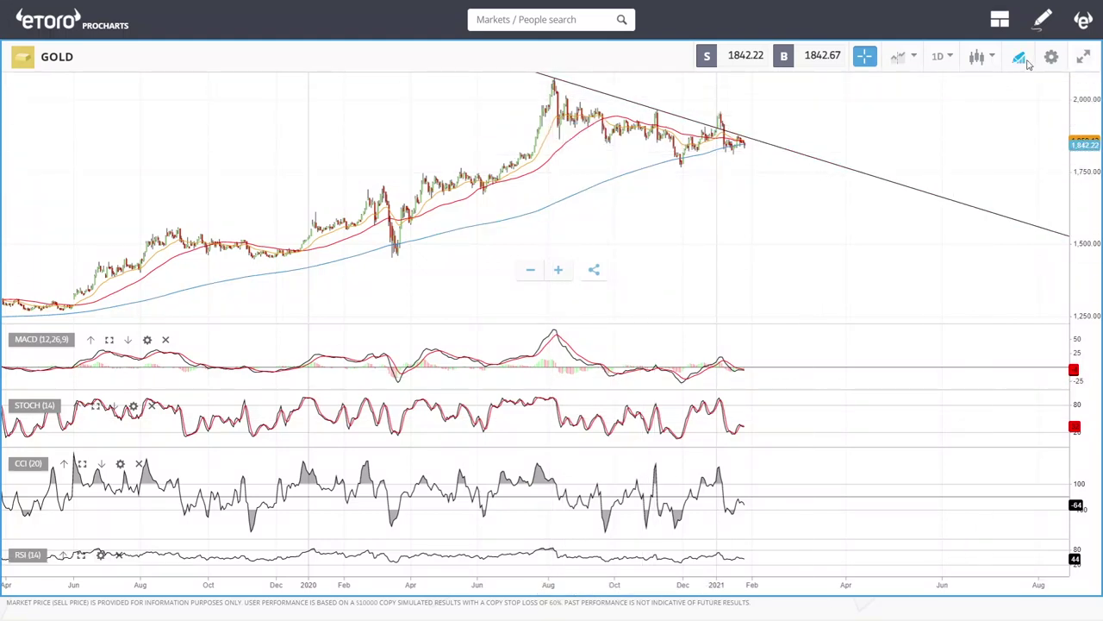
Step: Draw an ascending line from gold's March 2020 low under the December 2020 low, and adjust its slope to the latest candle's low
left_click(1020, 58)
left_click(562, 414)
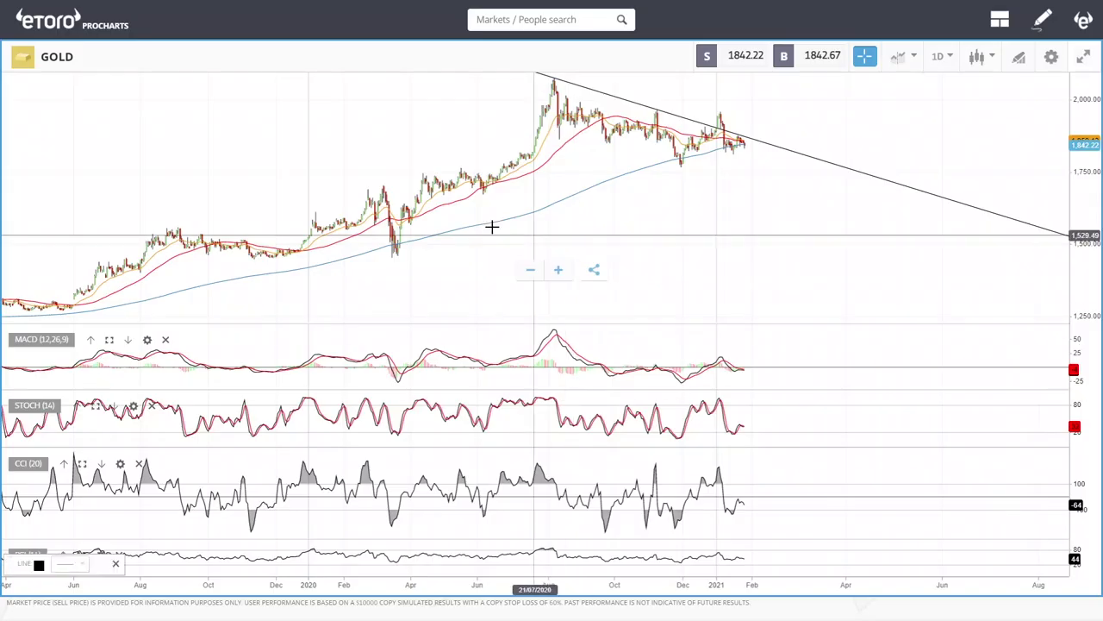
left_click(394, 255)
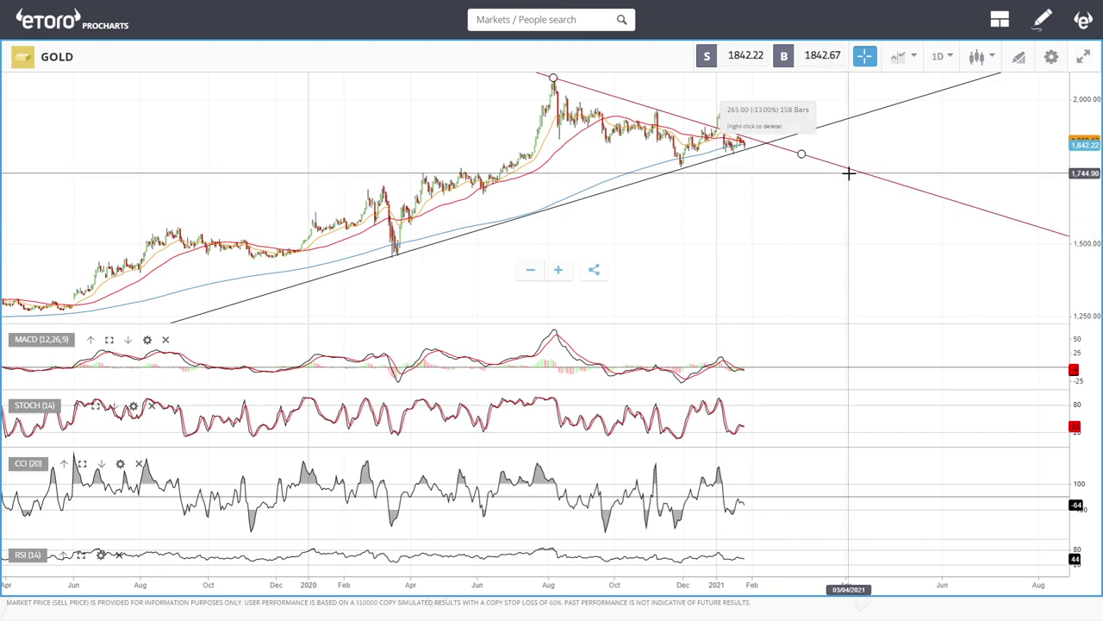
scroll(850, 173, "up", 5)
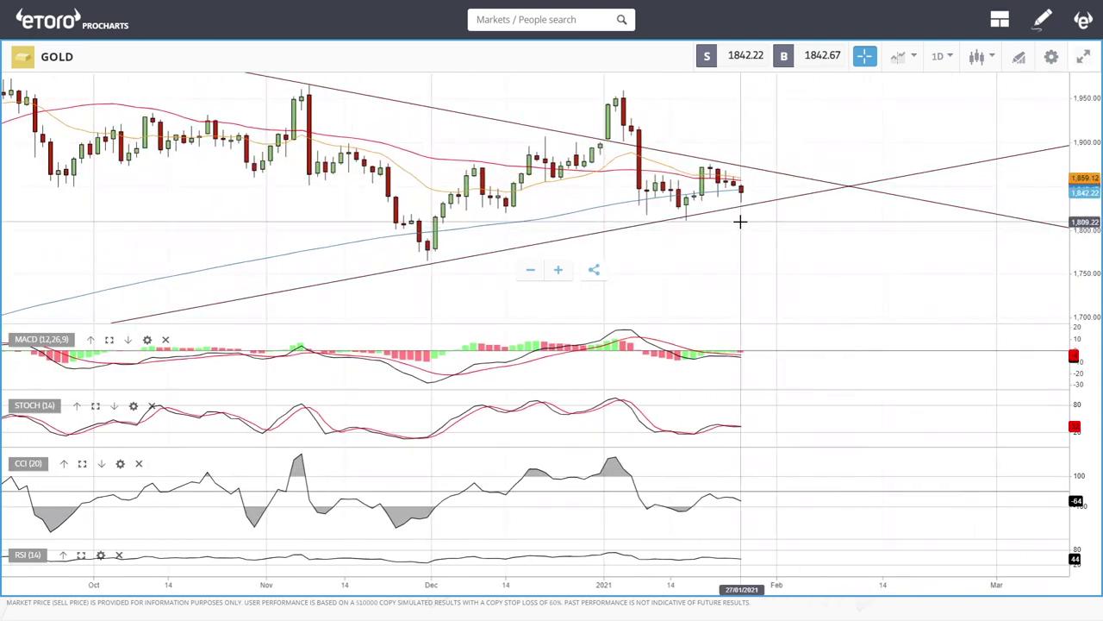
left_click_drag(1004, 156, 988, 135)
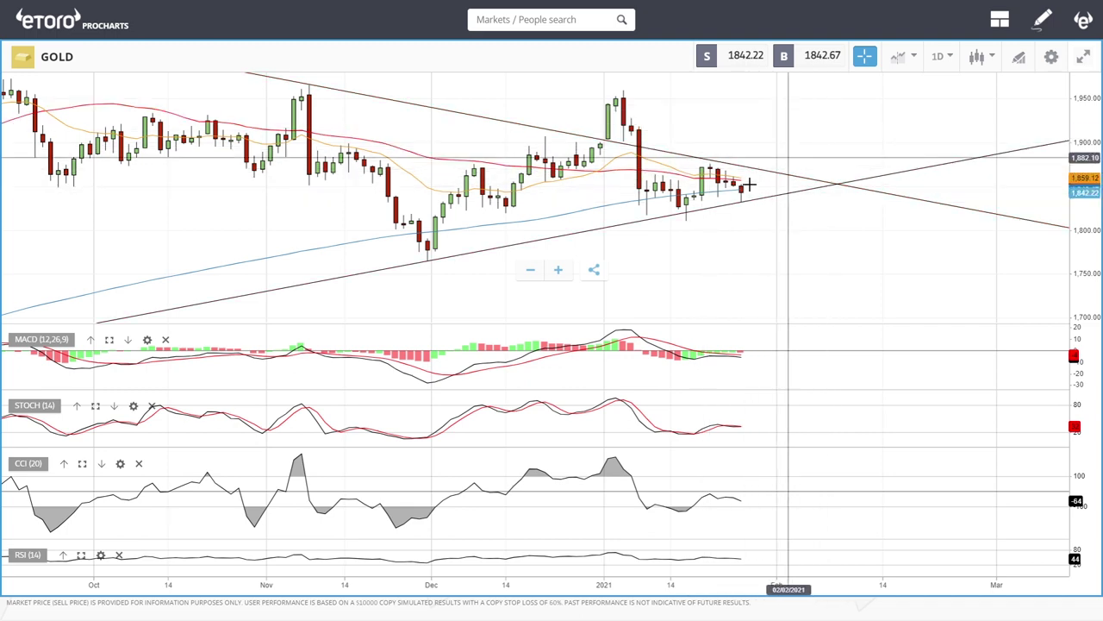
Step: Examine gold's price action between the two converging trend lines, from the August 2020 high to the latest January 2021 candles
scroll(790, 155, "down", 5)
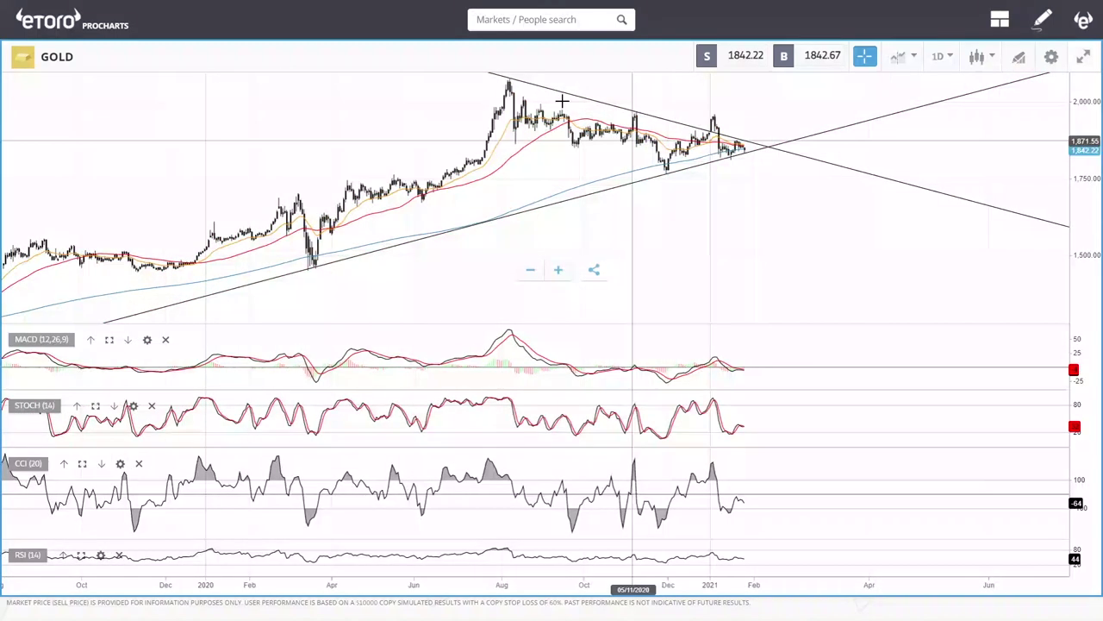
scroll(739, 151, "up", 3)
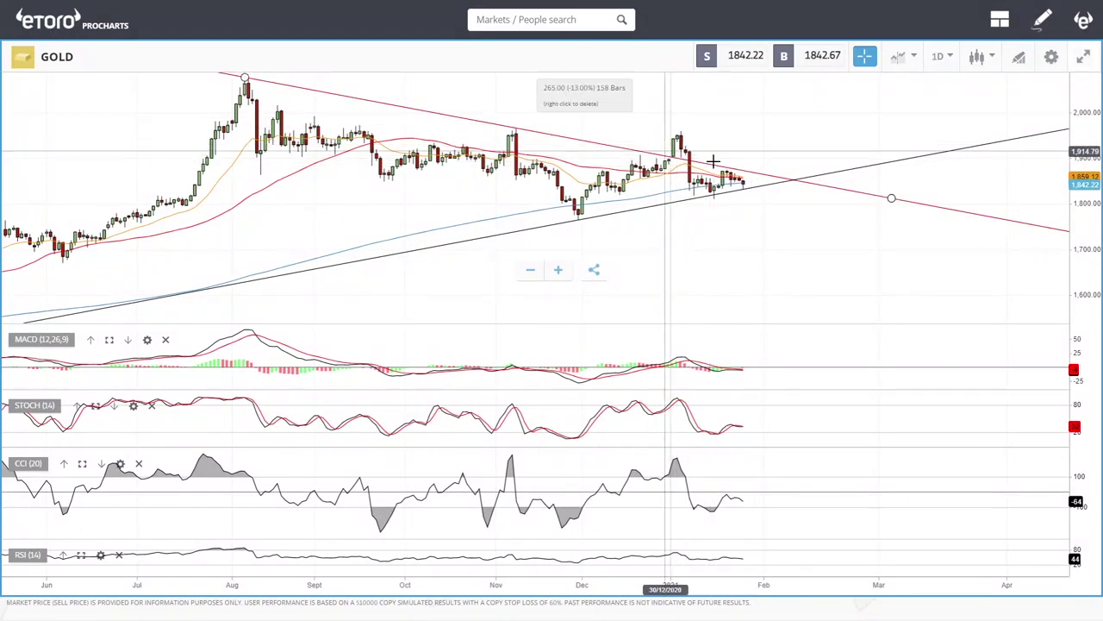
scroll(833, 187, "up", 3)
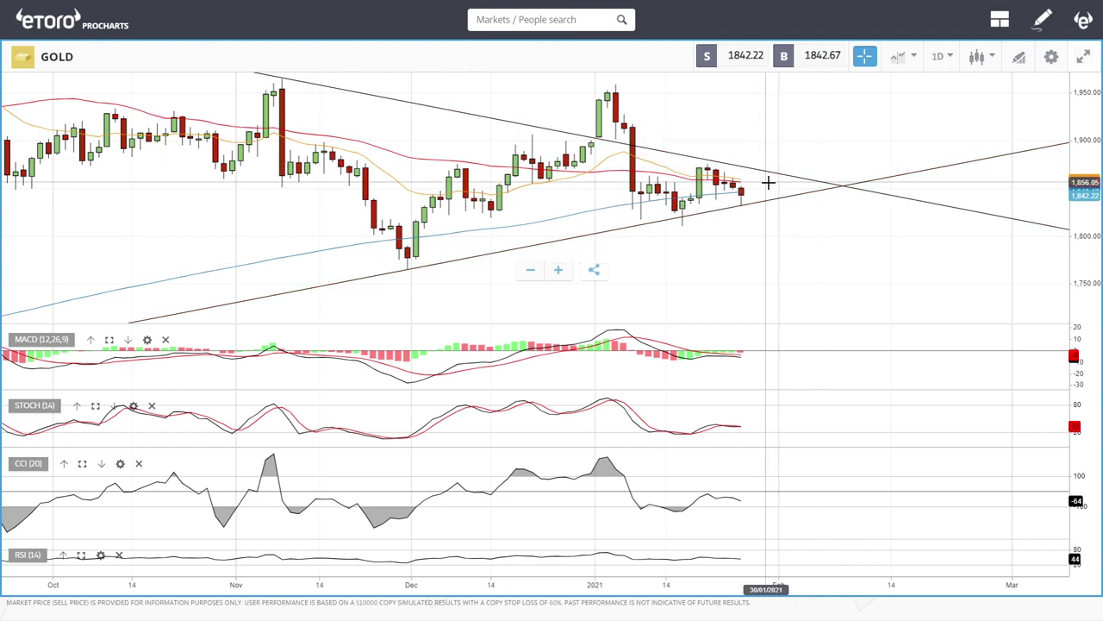
scroll(875, 232, "down", 6)
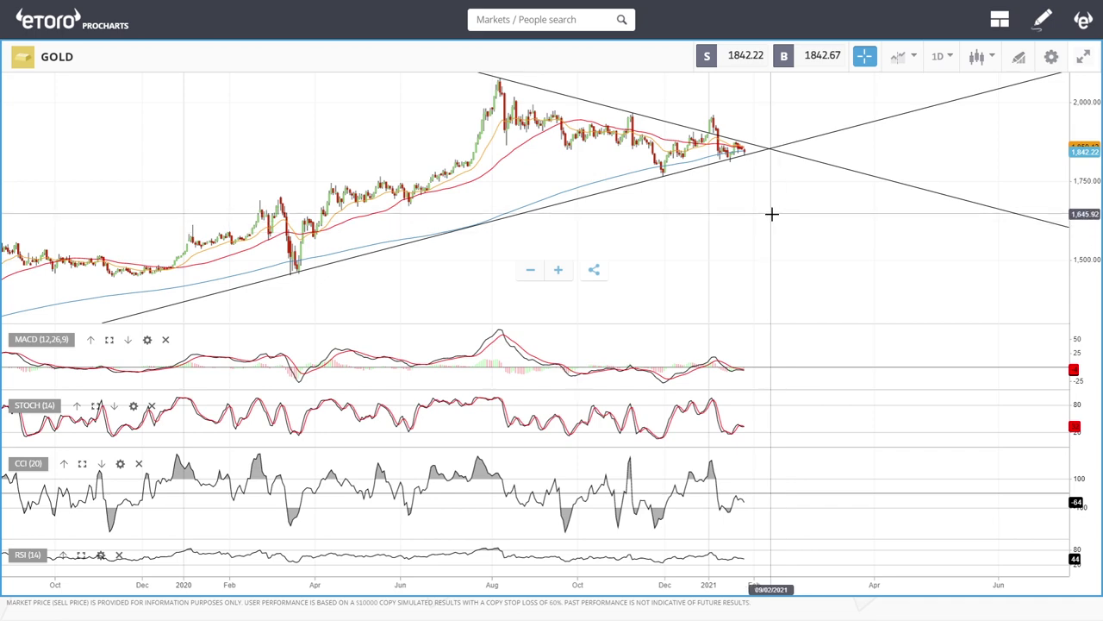
scroll(772, 214, "up", 6)
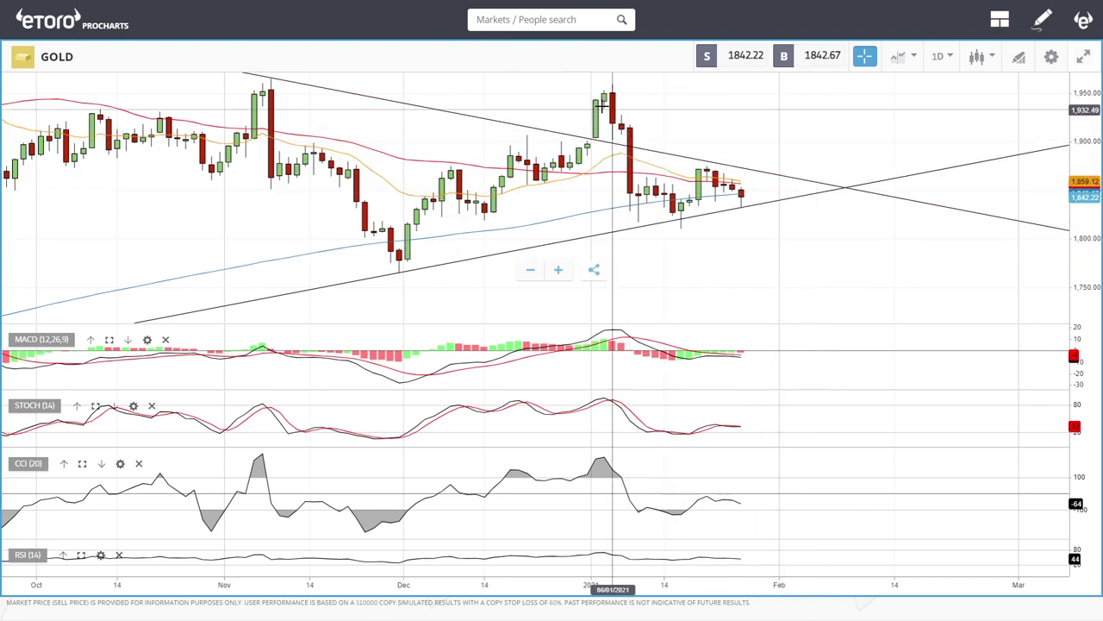
scroll(802, 242, "down", 1)
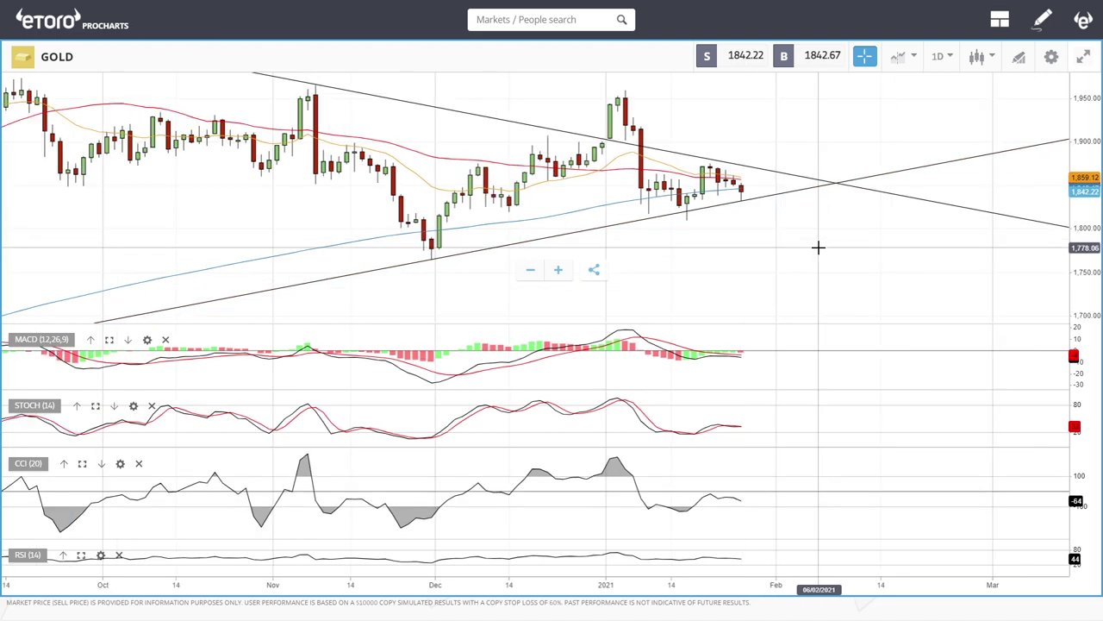
scroll(802, 232, "down", 2)
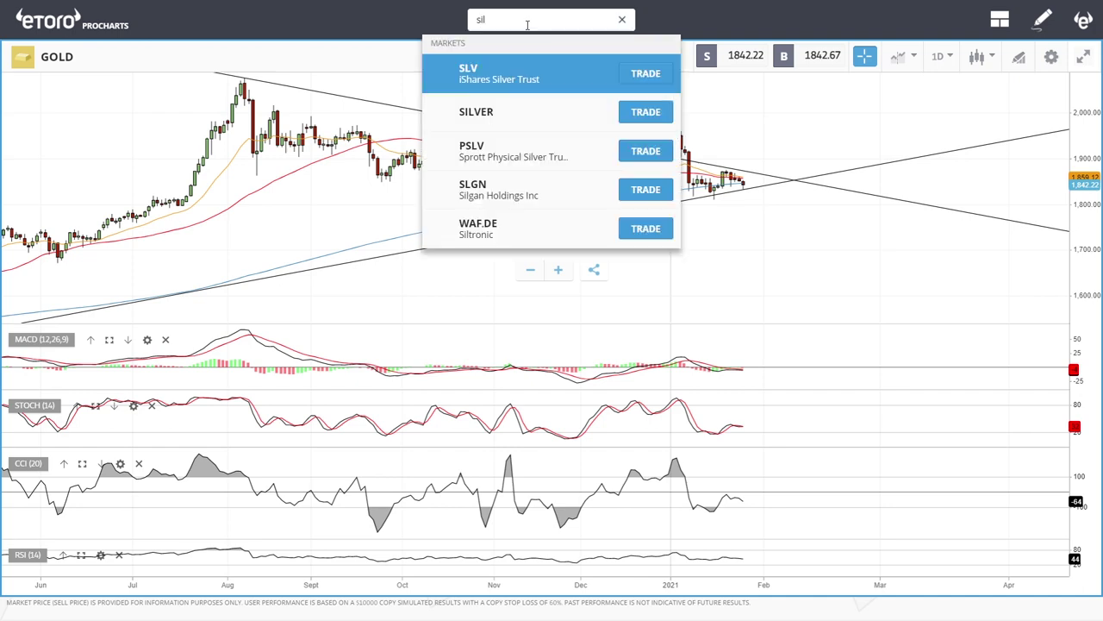
Step: Search the markets for sil, open the SILVER chart and review the latest candles against the moving averages
left_click(500, 112)
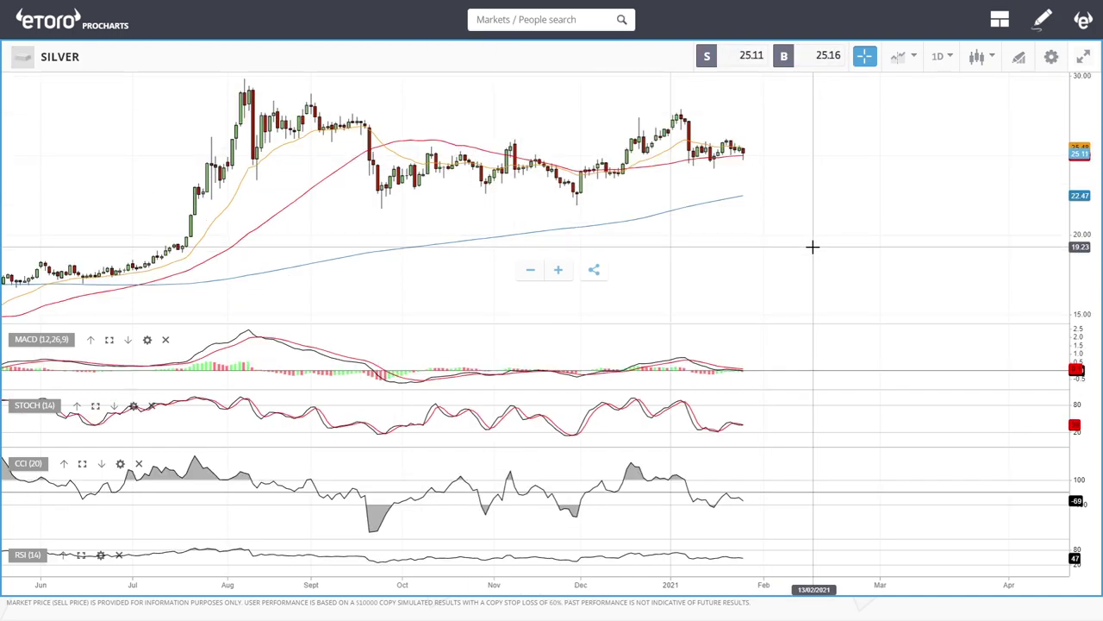
scroll(812, 187, "up", 4)
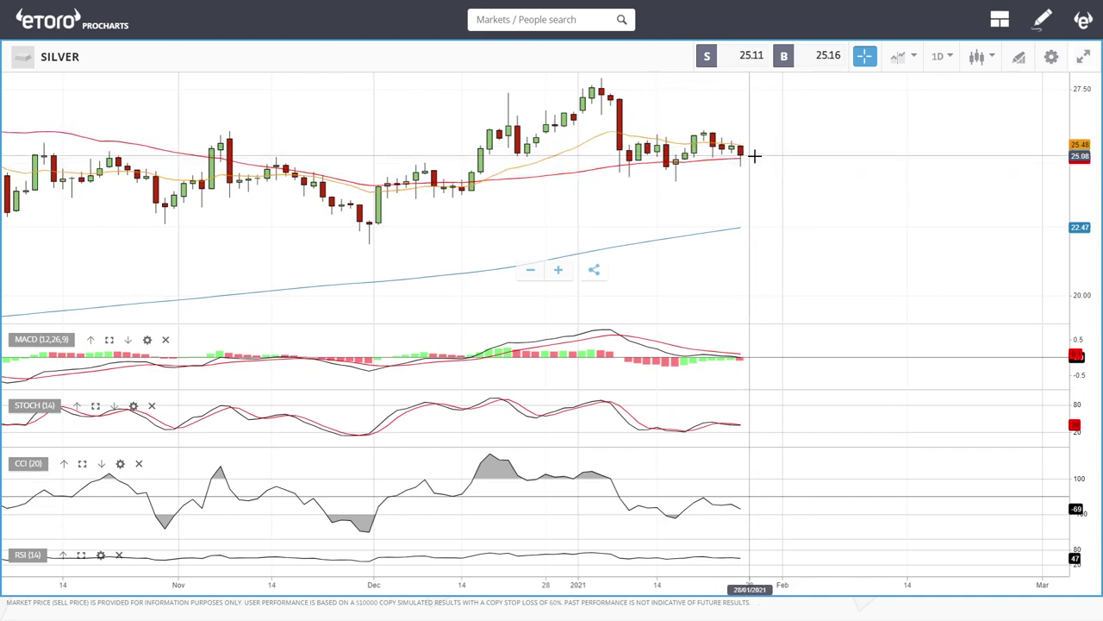
scroll(832, 185, "down", 3)
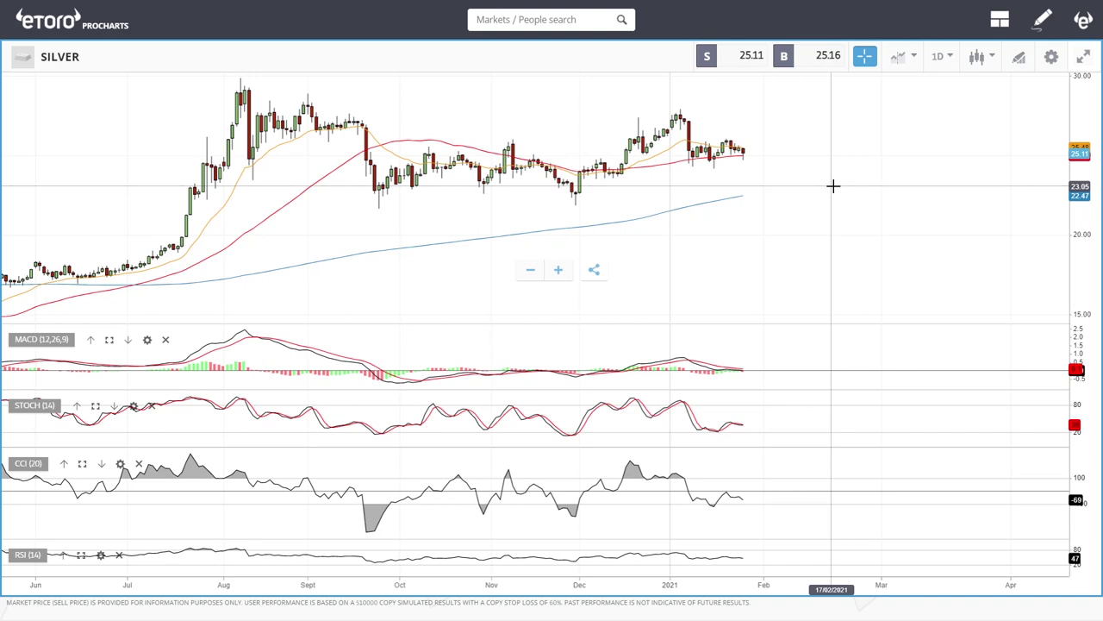
Step: Mark silver's resistance zone with a rectangle from late July 2020 to 25 February 2021, with its lower edge at about 26.58
left_click(1019, 57)
scroll(589, 422, "down", 2)
left_click(577, 376)
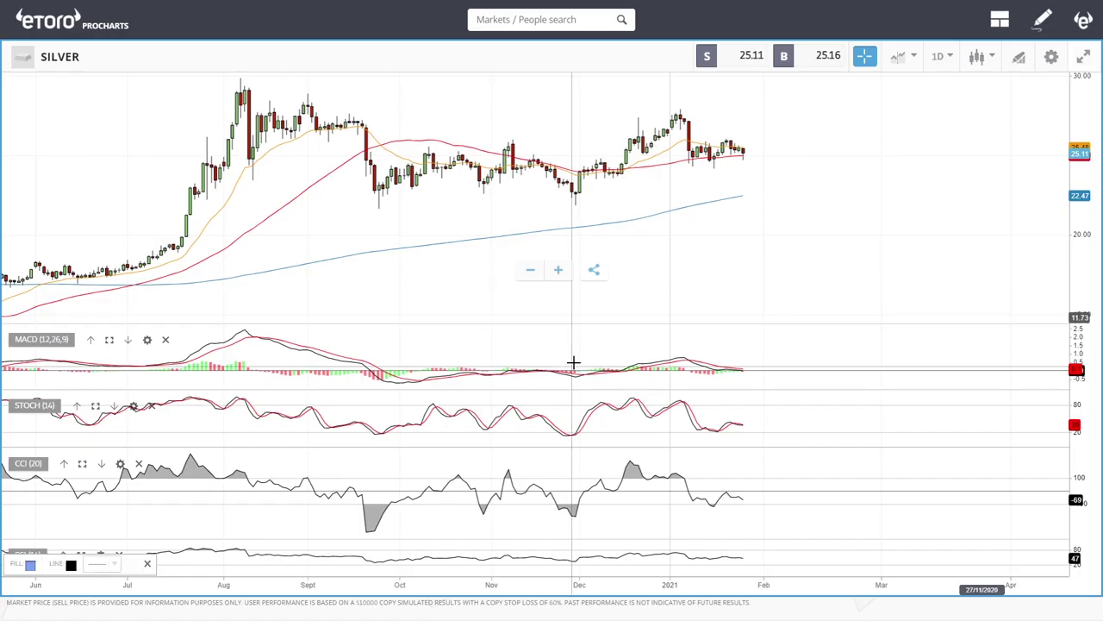
left_click_drag(216, 104, 866, 131)
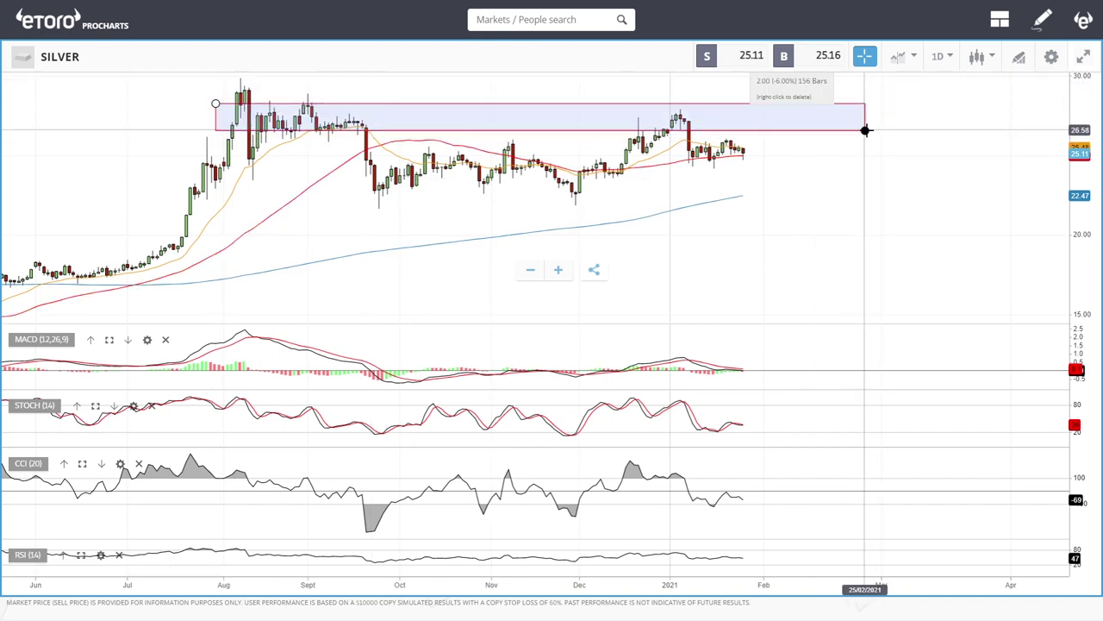
Step: Mark silver's support zone with a rectangle from July 2020 to 27 February 2021 down to about 22.40, and review price between both zones
left_click(1025, 62)
scroll(576, 431, "down", 2)
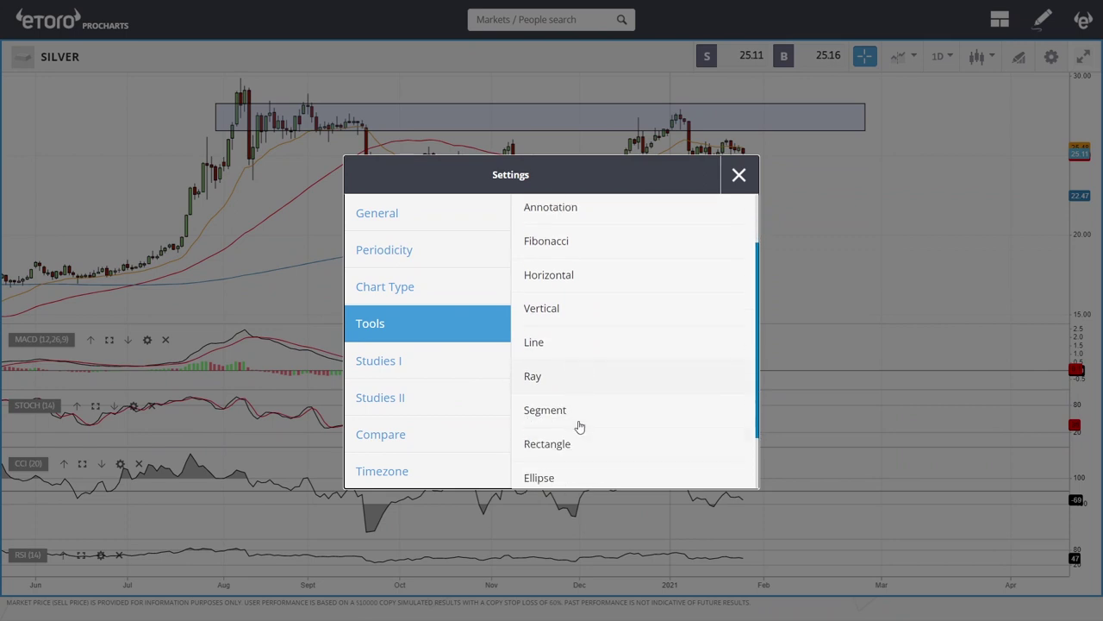
left_click(578, 441)
left_click(196, 174)
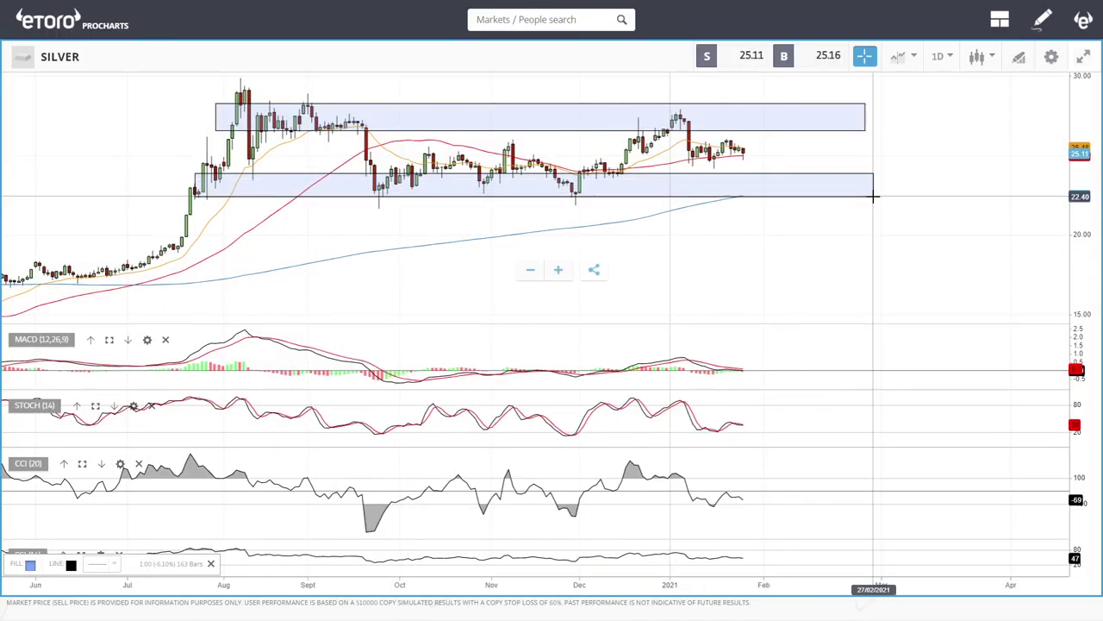
left_click(873, 197)
scroll(831, 207, "up", 3)
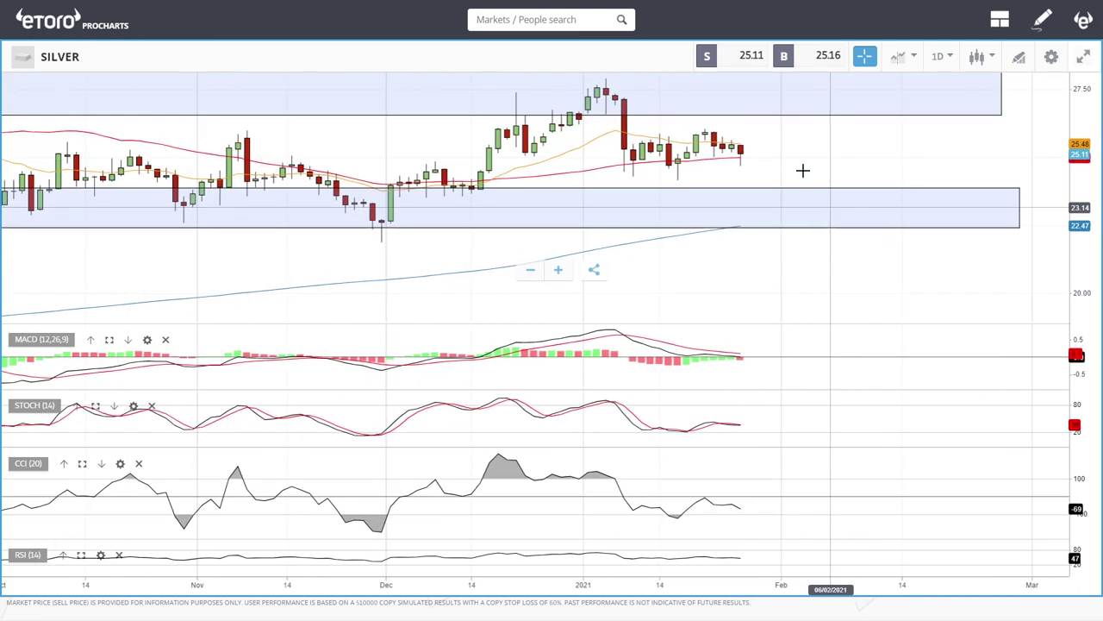
scroll(883, 245, "down", 2)
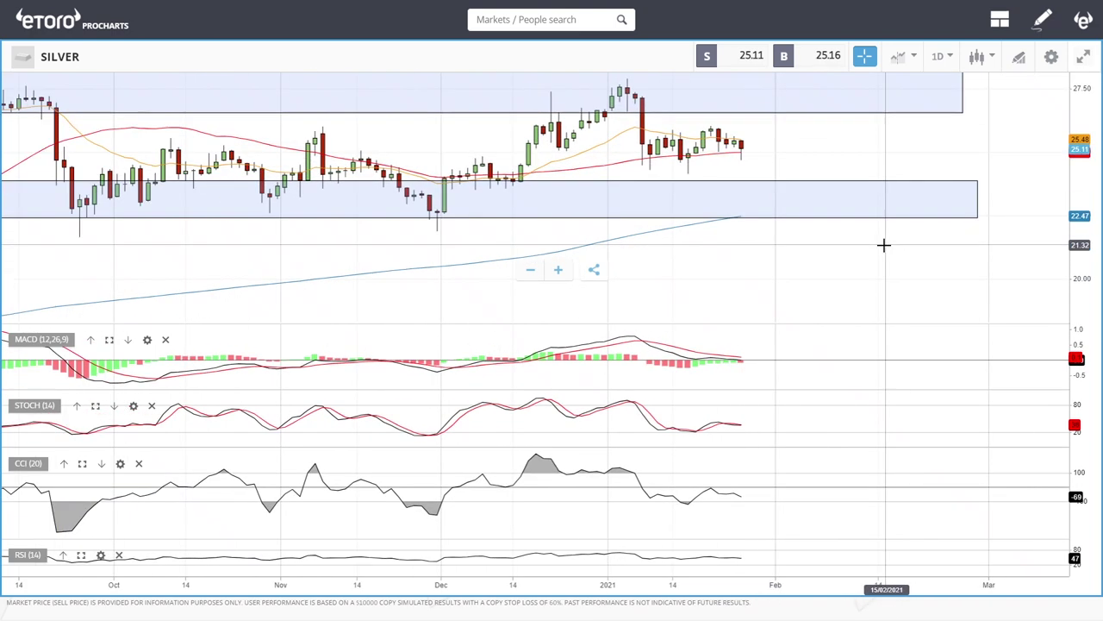
scroll(884, 245, "down", 2)
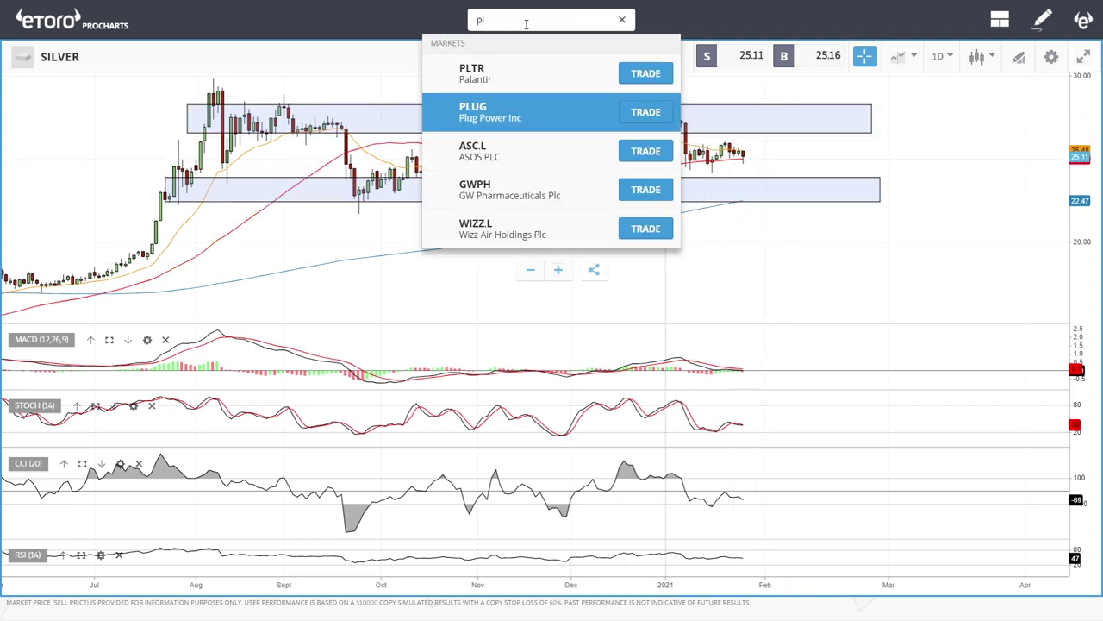
Step: Find platinum in the market search, open the PLATINUM chart and review its price action from late 2019 to January 2021
left_click(490, 109)
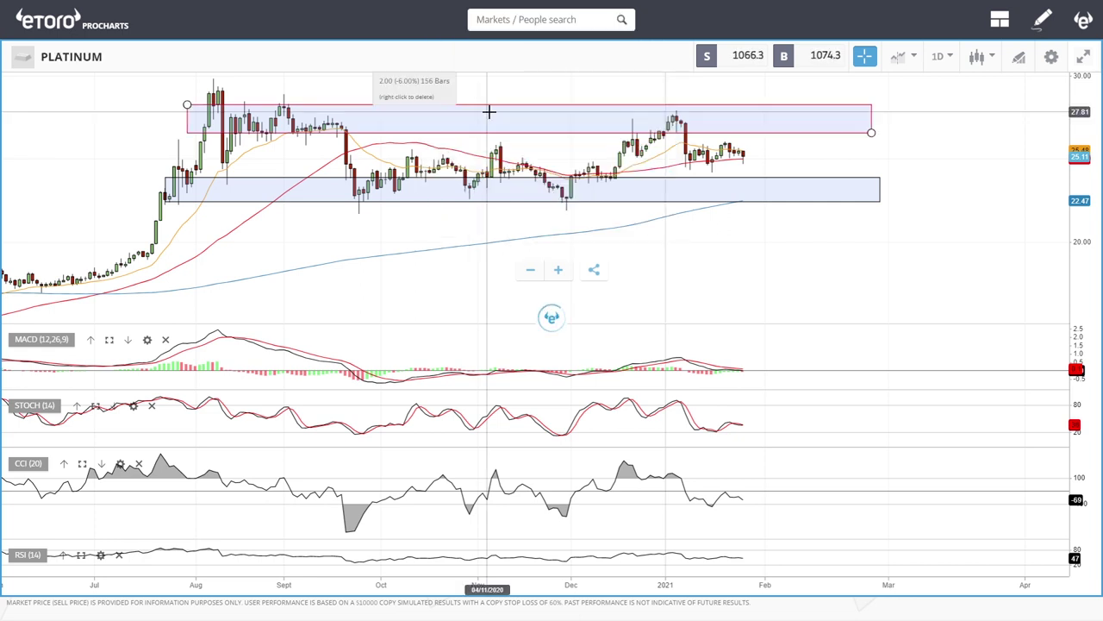
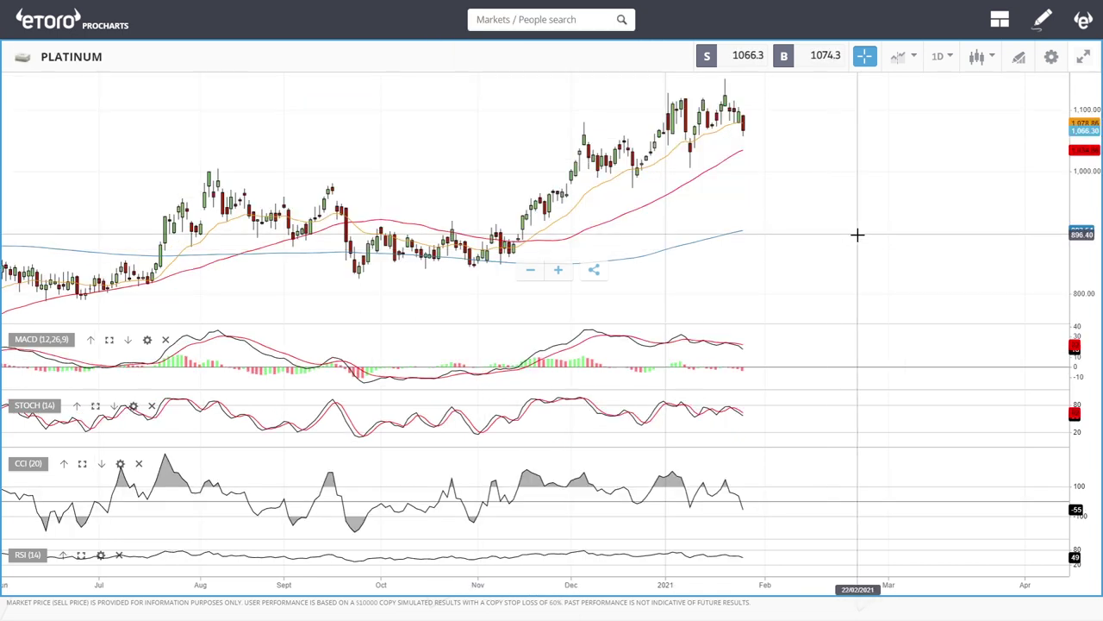
scroll(858, 234, "up", 3)
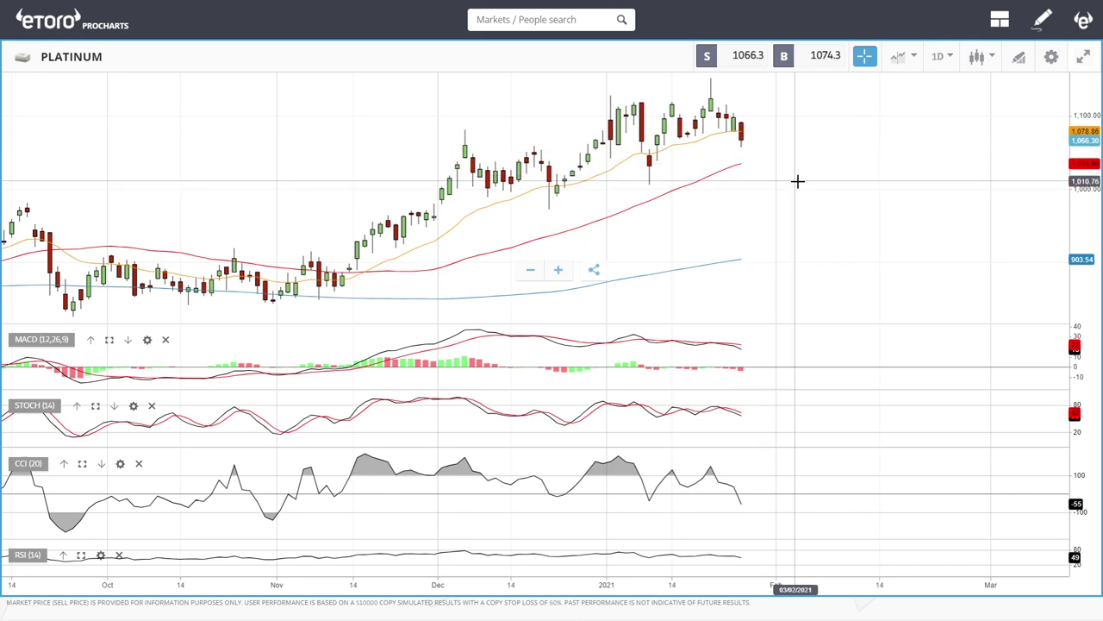
scroll(797, 181, "down", 3)
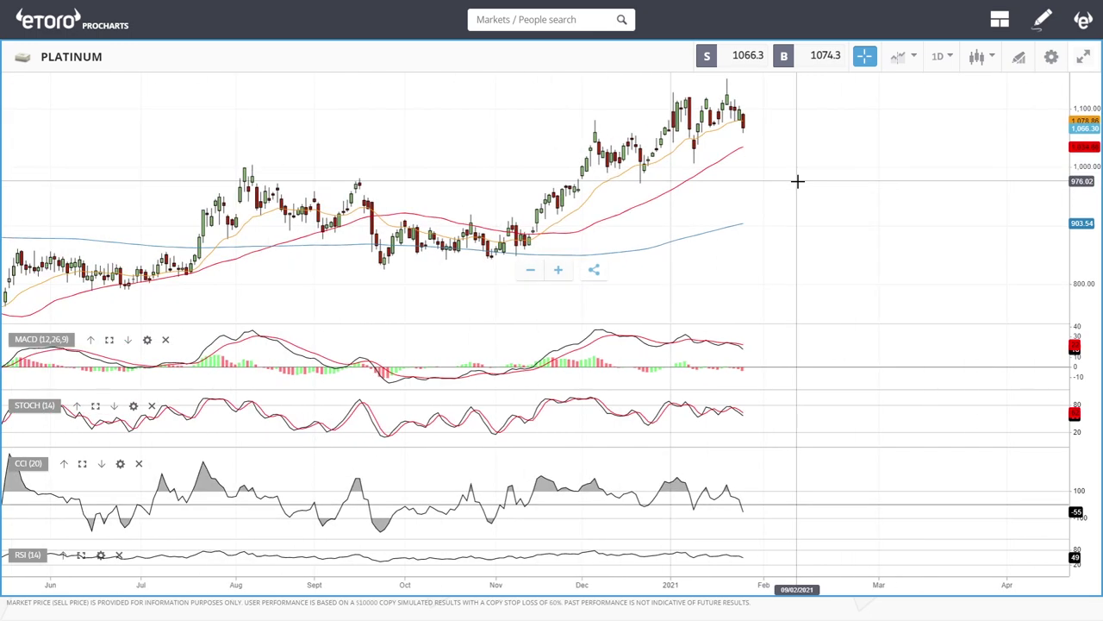
scroll(798, 181, "down", 3)
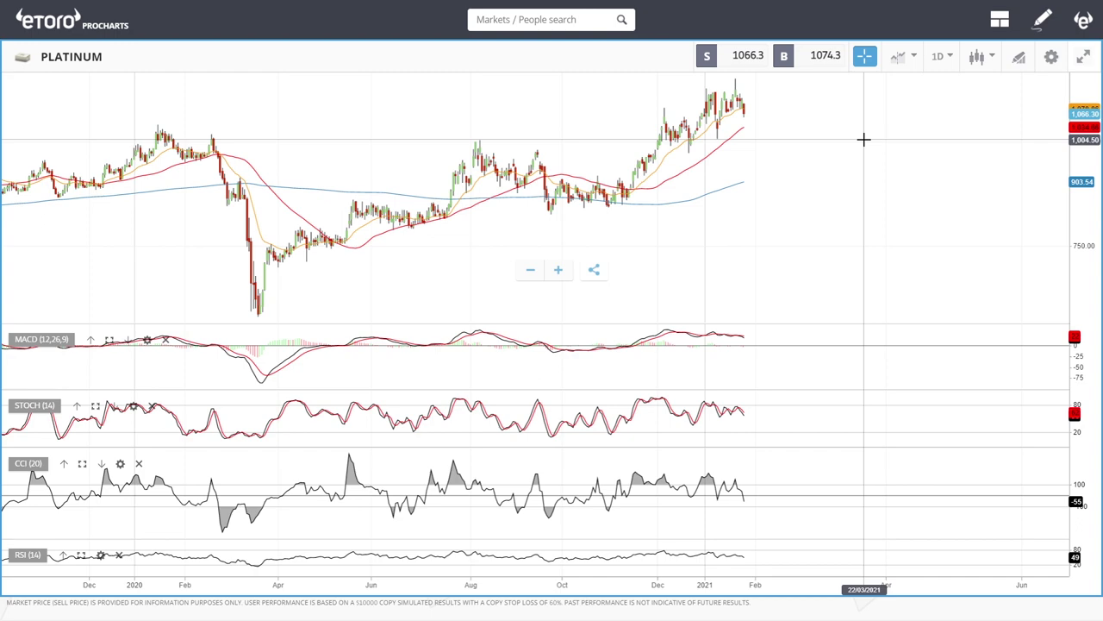
scroll(864, 139, "up", 3)
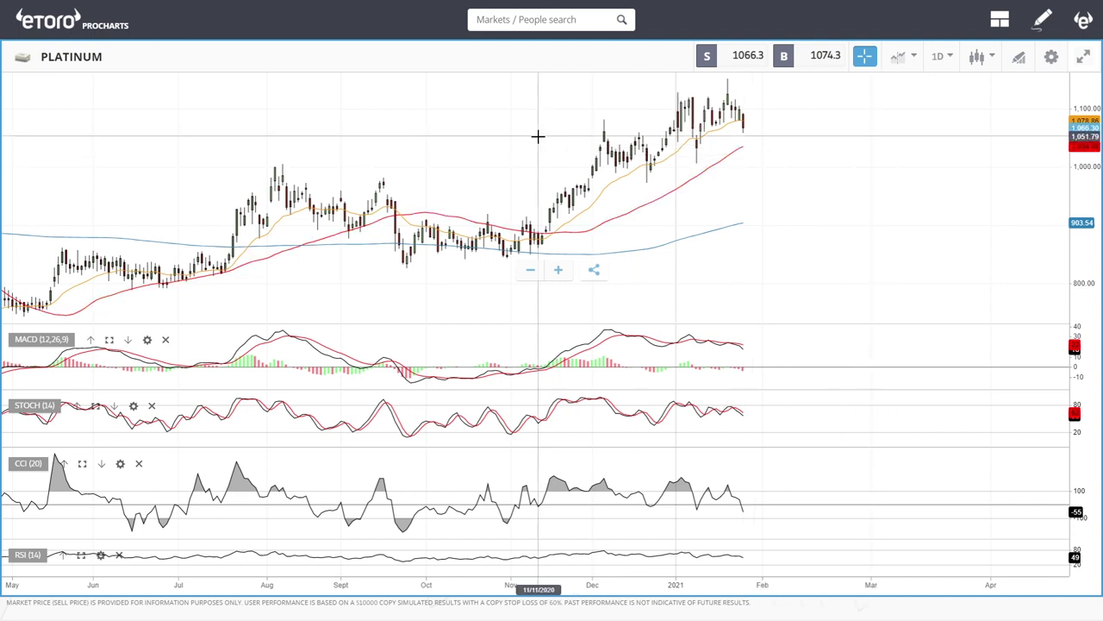
Step: Search the markets for pall, open the PALLADIUM chart and review its price action from early 2020 to the latest candles
left_click(528, 24)
type("pall")
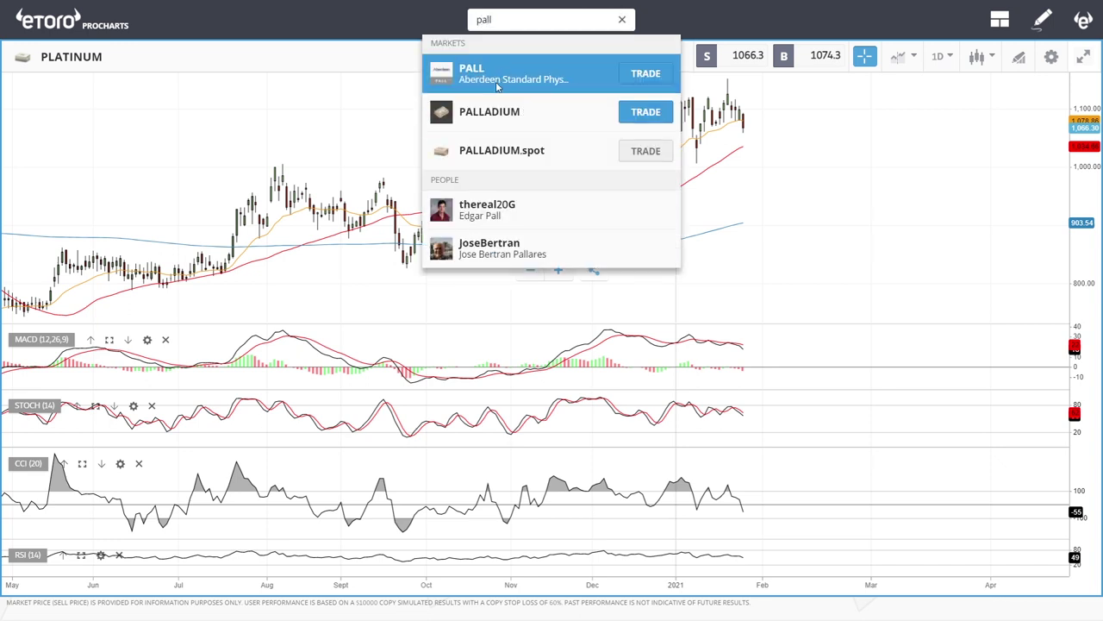
left_click(492, 112)
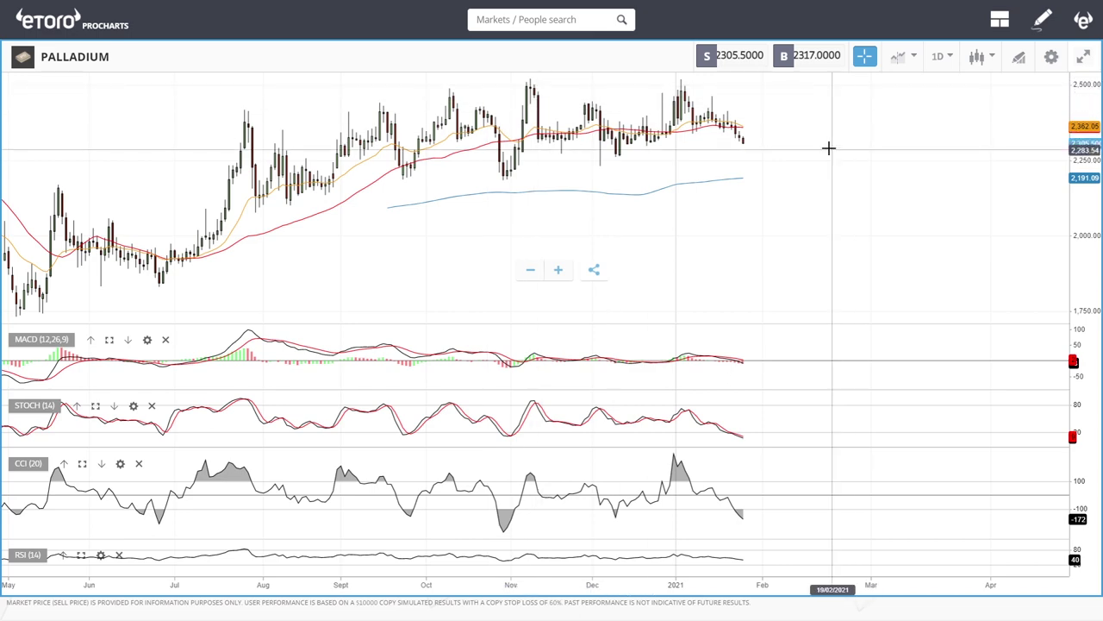
scroll(827, 181, "down", 1)
scroll(830, 178, "down", 2)
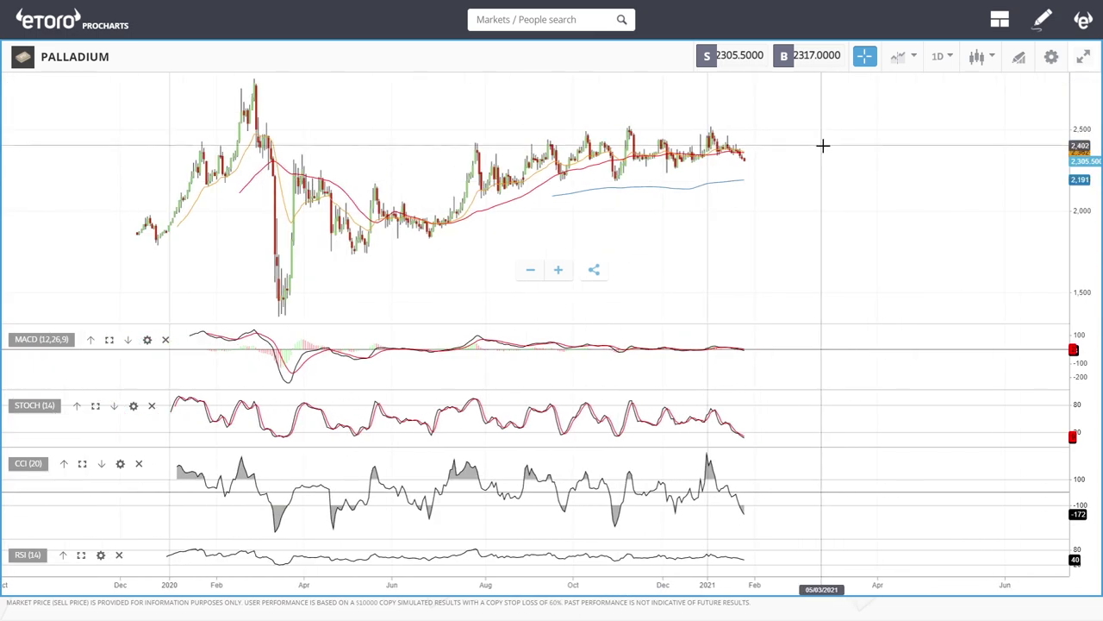
scroll(823, 146, "up", 3)
left_click_drag(776, 115, 796, 170)
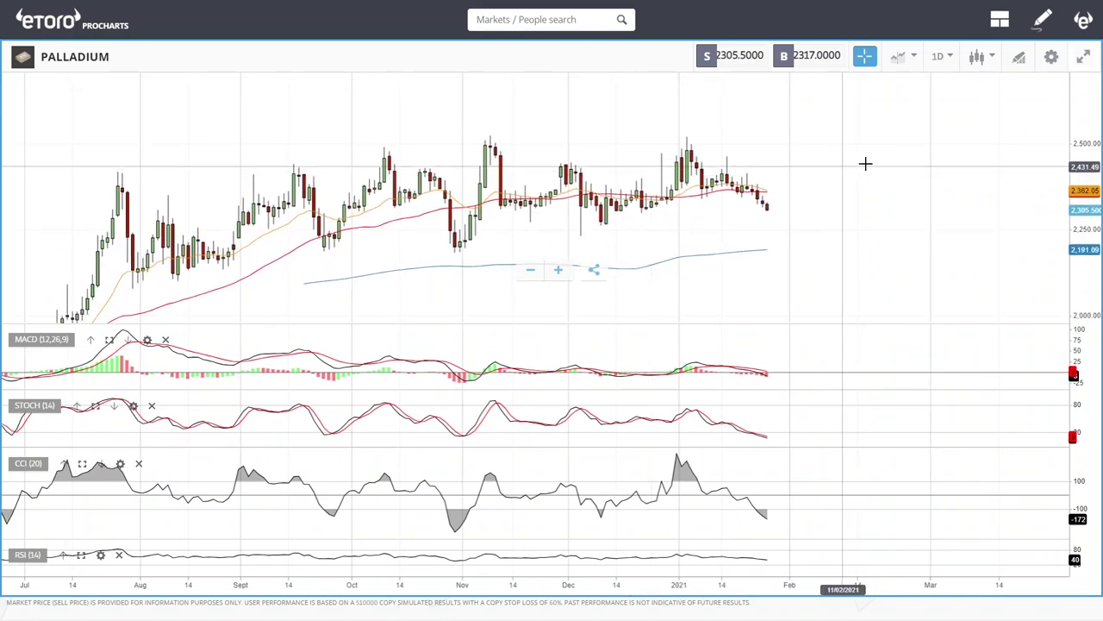
Step: Mark palladium's trading range with a rectangle from late July 2020, between about 2,500 and 2,191, and extend its end into February 2021
left_click(1022, 57)
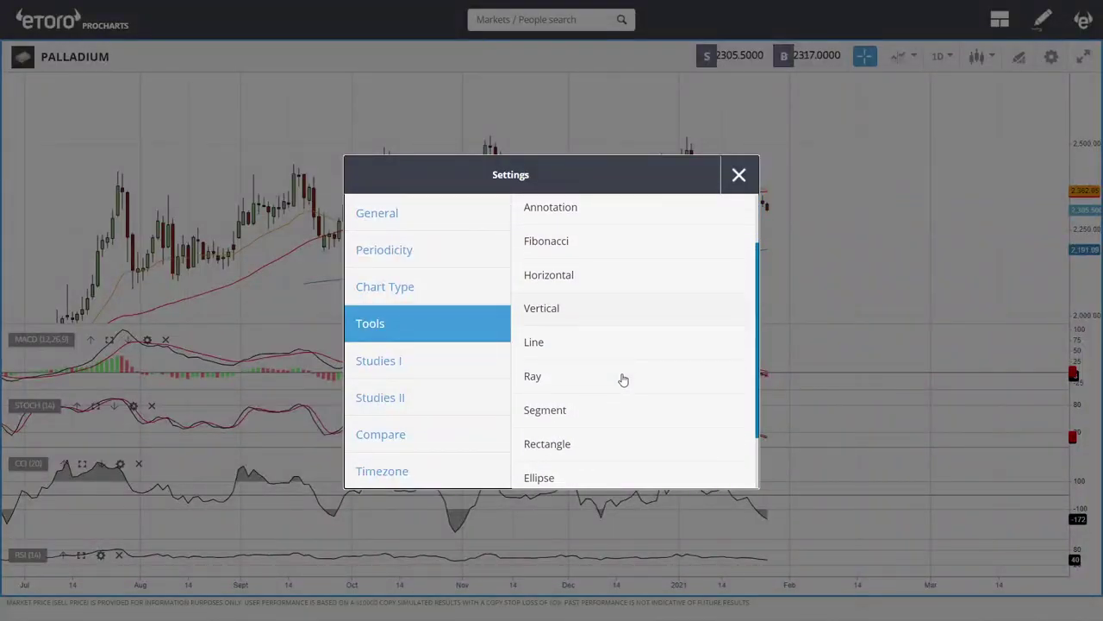
left_click(549, 446)
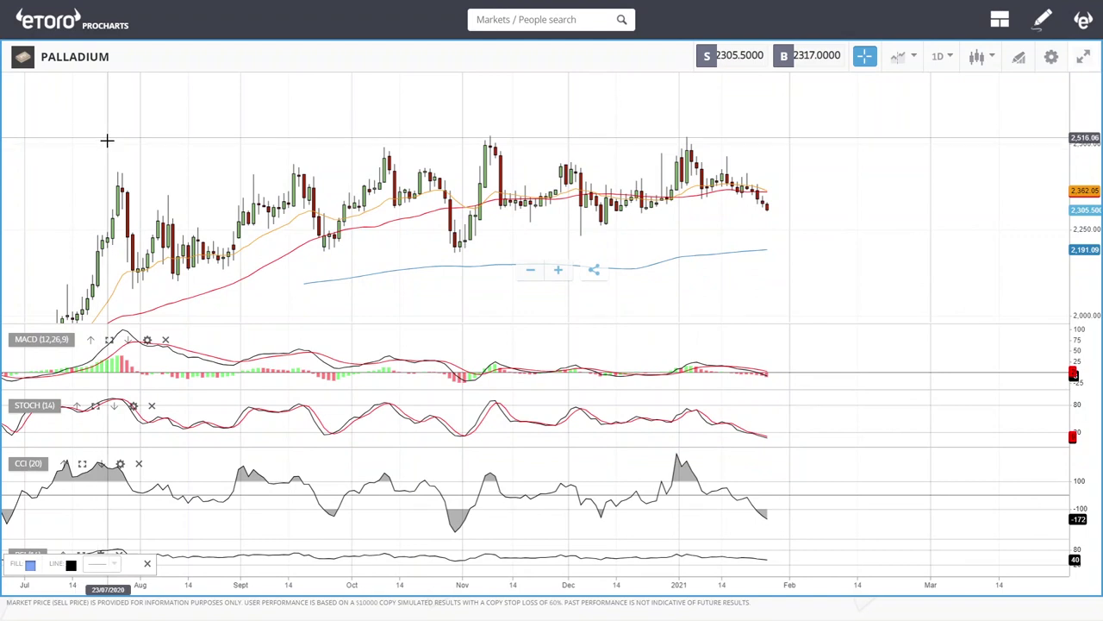
left_click_drag(108, 145, 778, 249)
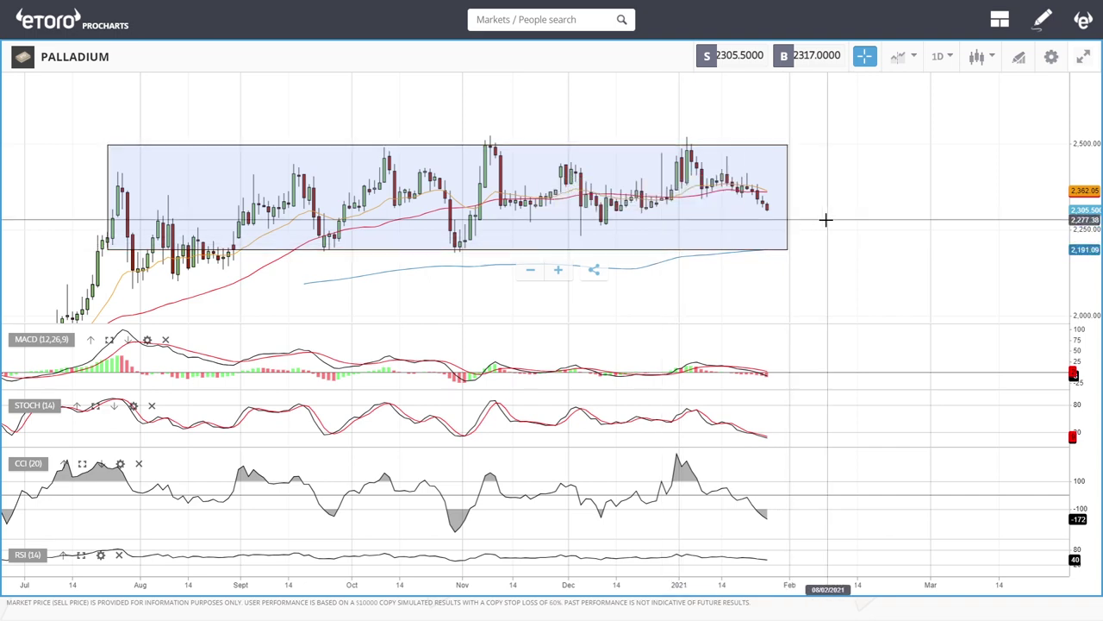
scroll(843, 214, "up", 3)
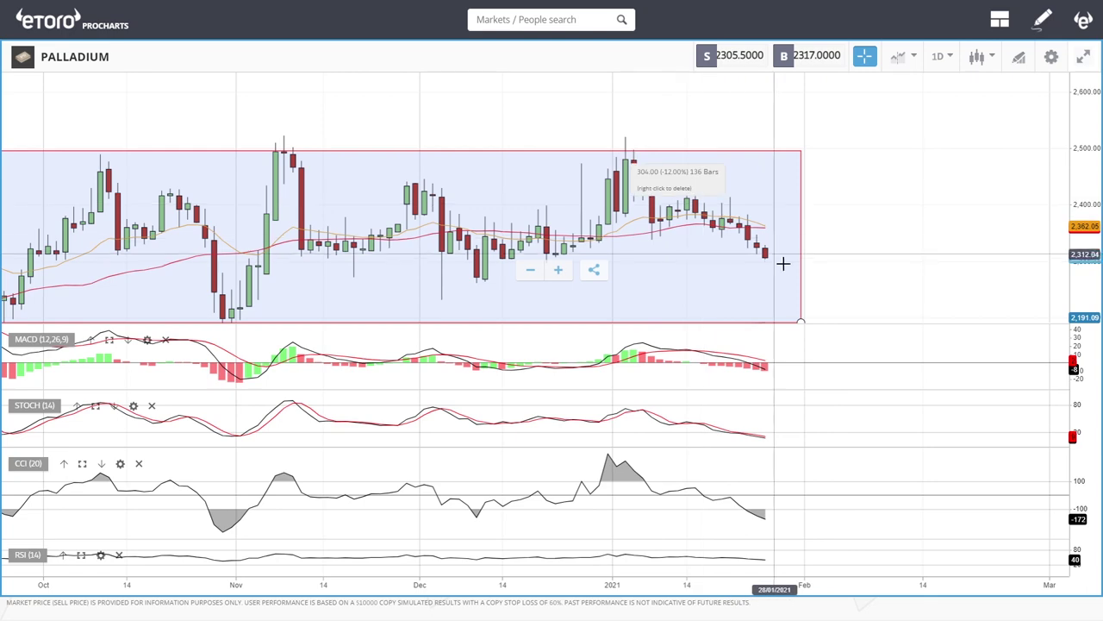
scroll(892, 274, "down", 2)
scroll(891, 274, "down", 2)
left_click_drag(702, 298, 805, 299)
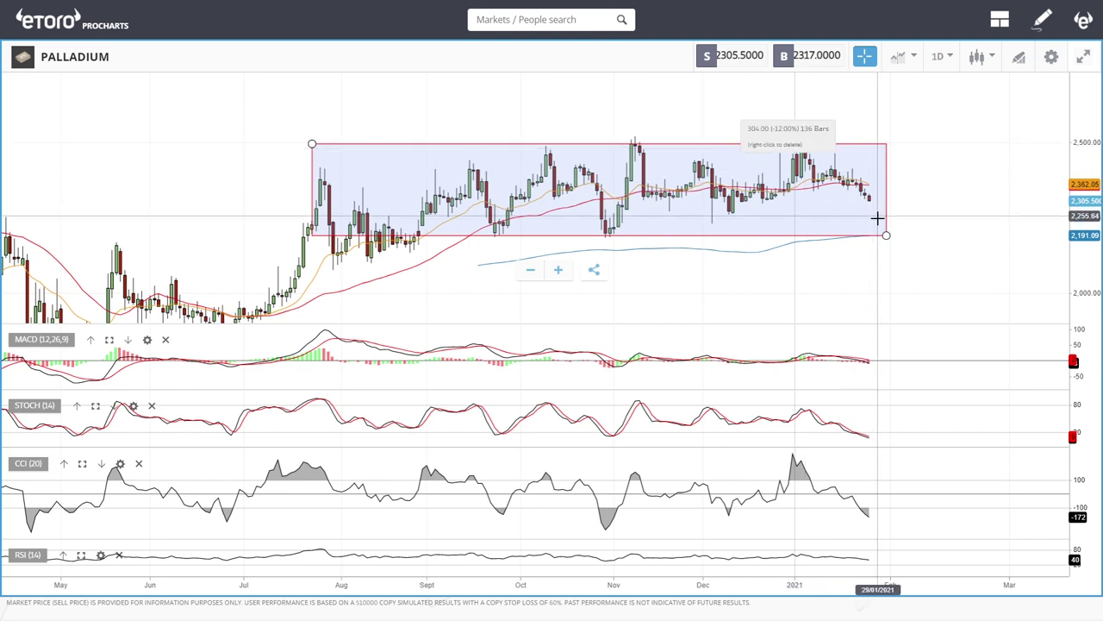
left_click_drag(886, 233, 925, 235)
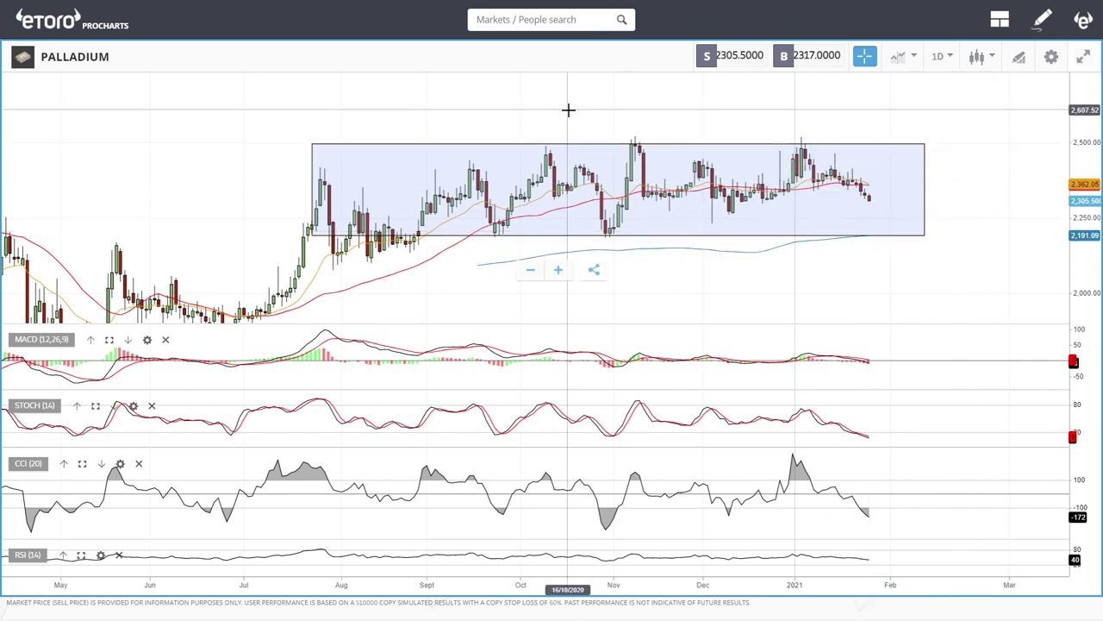
Step: Search the markets for alu to open the ALUMINUM chart, and for nick to open the NICKEL chart
left_click(537, 25)
type("alu")
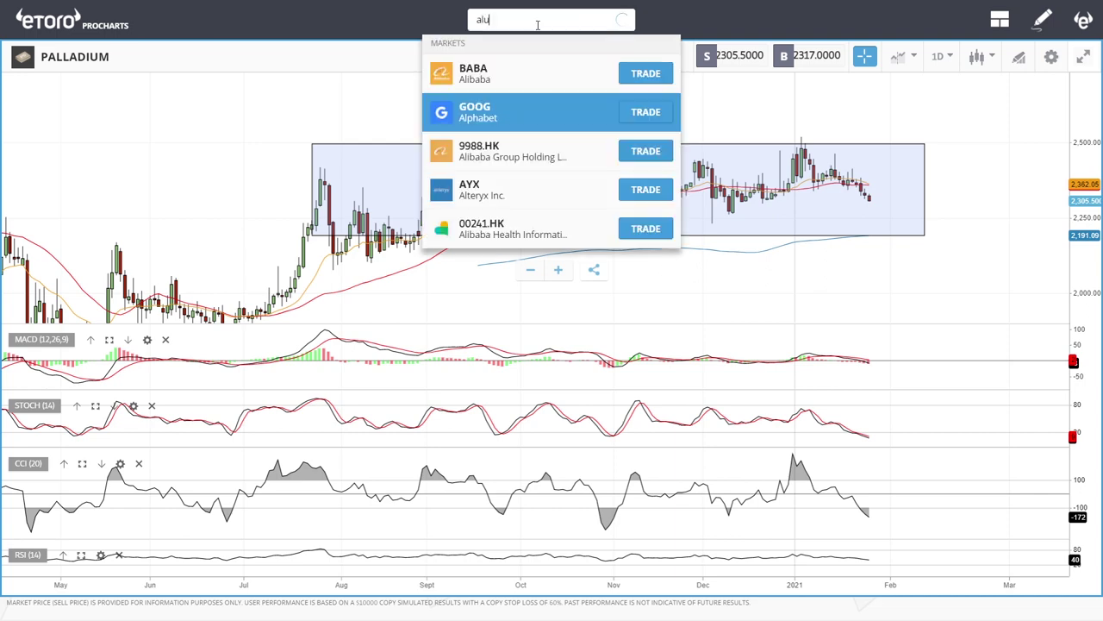
left_click(514, 116)
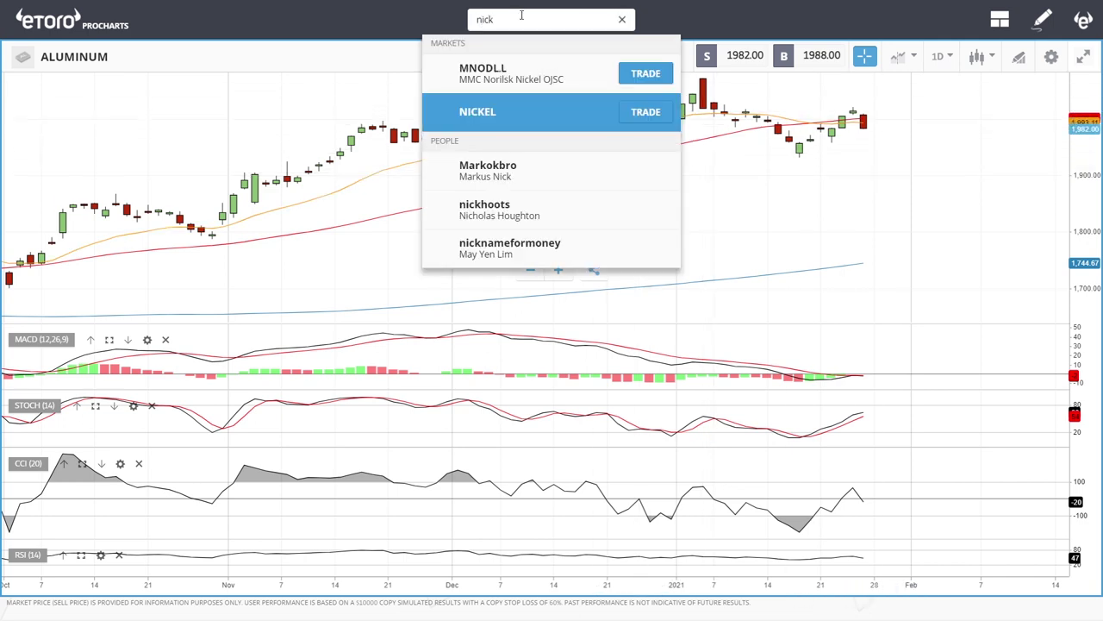
key("Return")
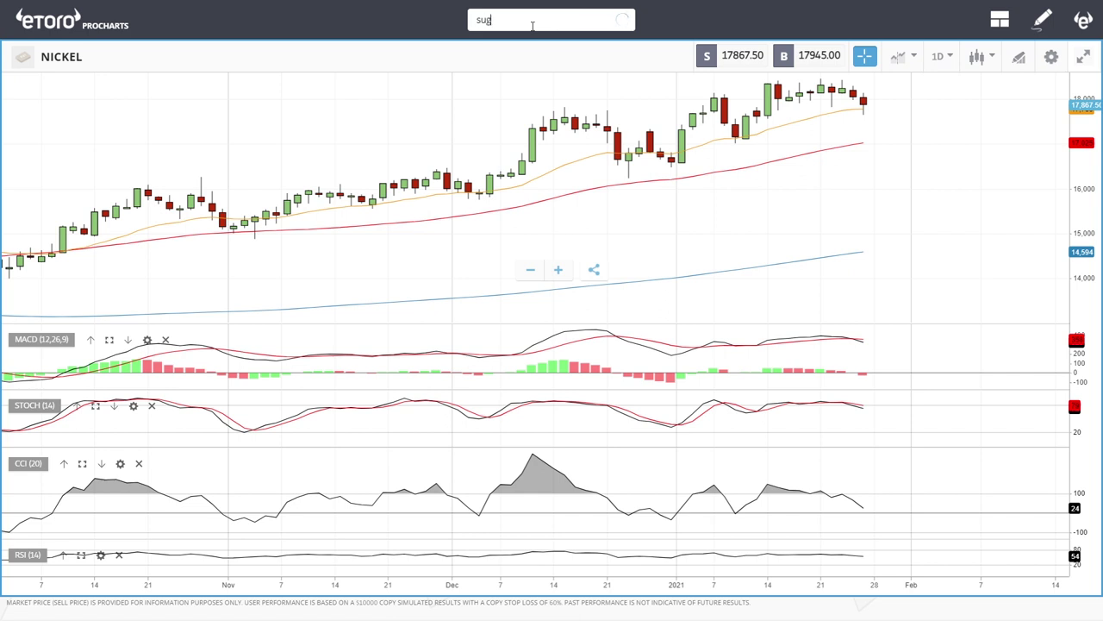
Step: Find sugar in the market search, open the SUGAR chart and review its price action from October 2020 to late January 2021
left_click(495, 75)
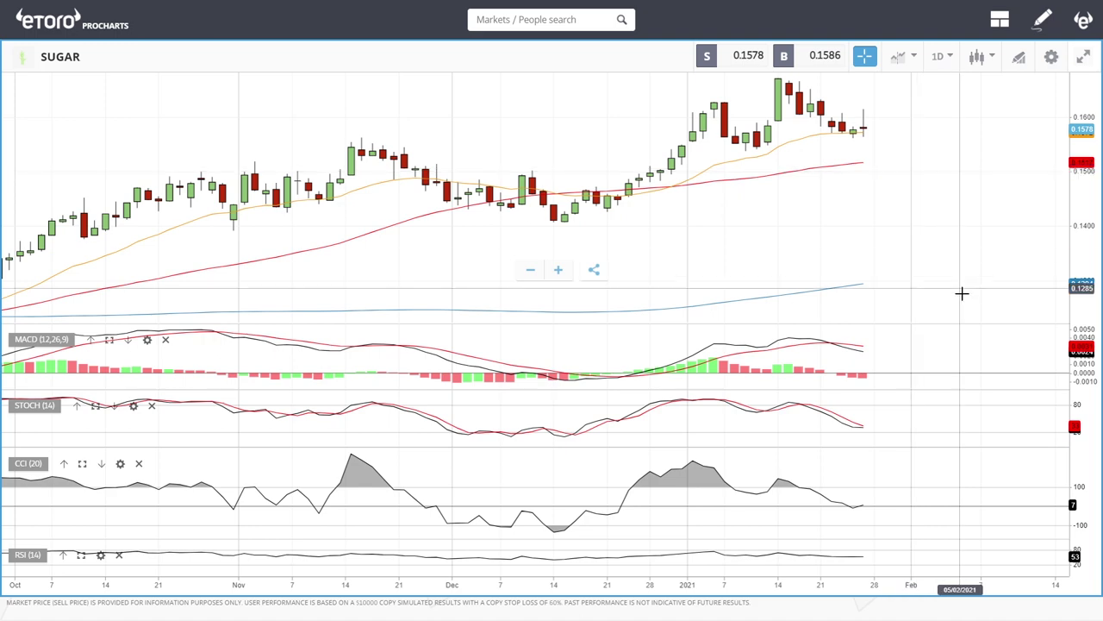
scroll(960, 293, "up", 4)
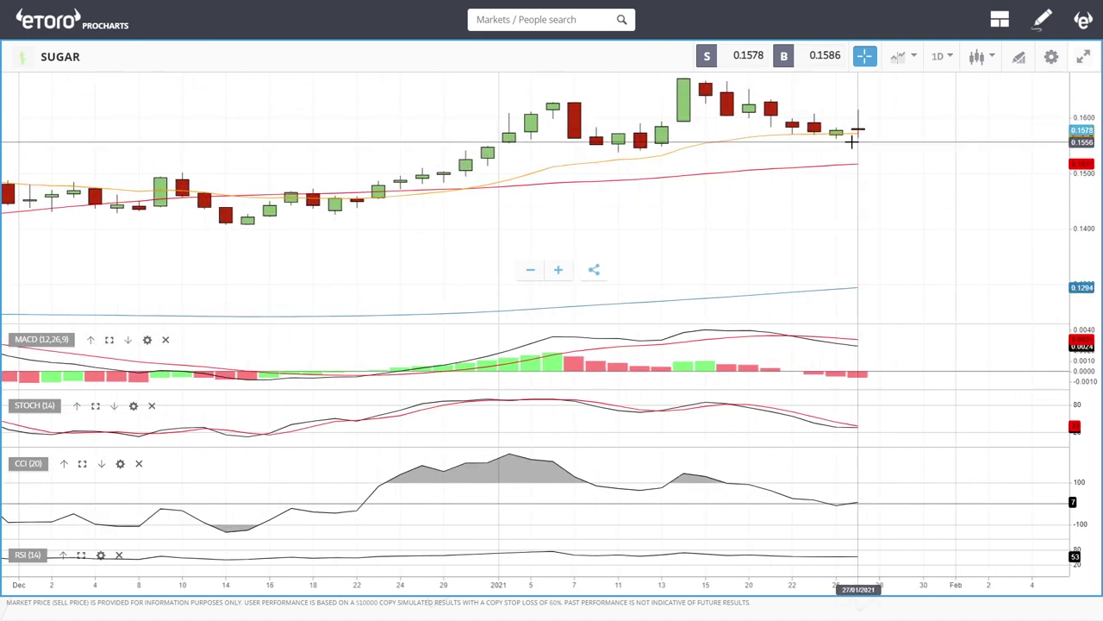
scroll(917, 126, "down", 4)
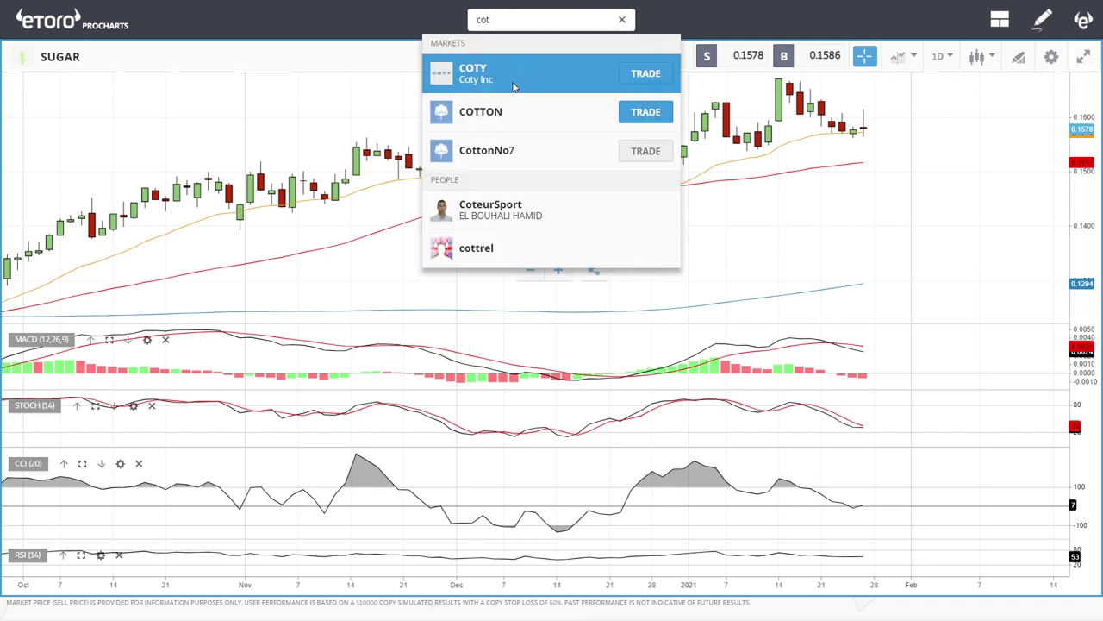
Step: Open the COTTON chart from the market search and review its uptrend and moving averages from mid-2020 to January 2021
left_click(518, 113)
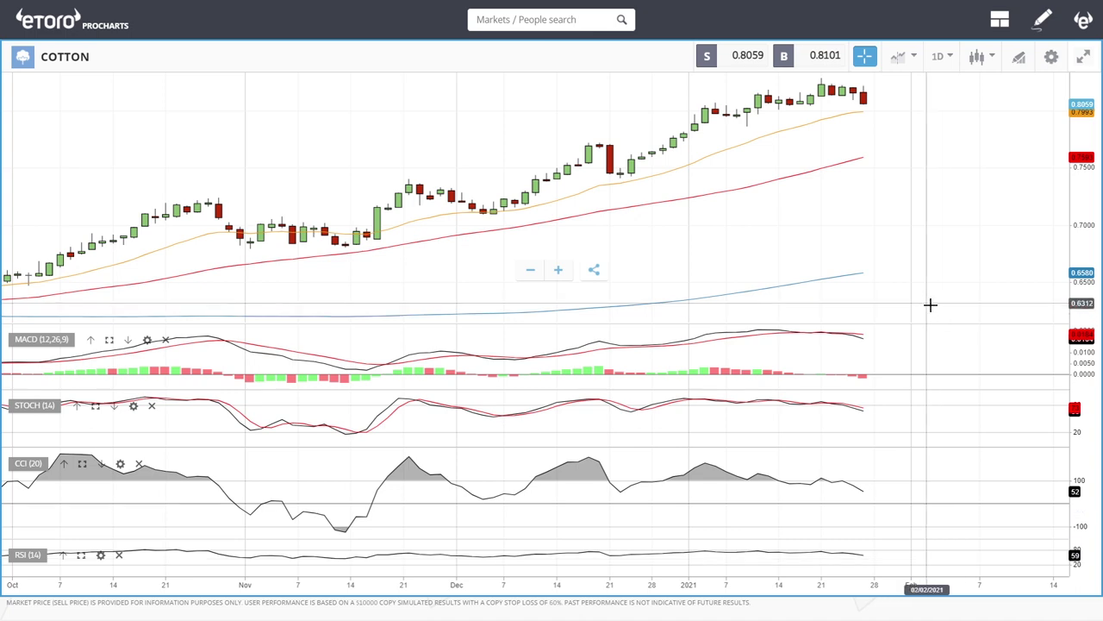
scroll(963, 331, "up", 5)
scroll(908, 220, "down", 3)
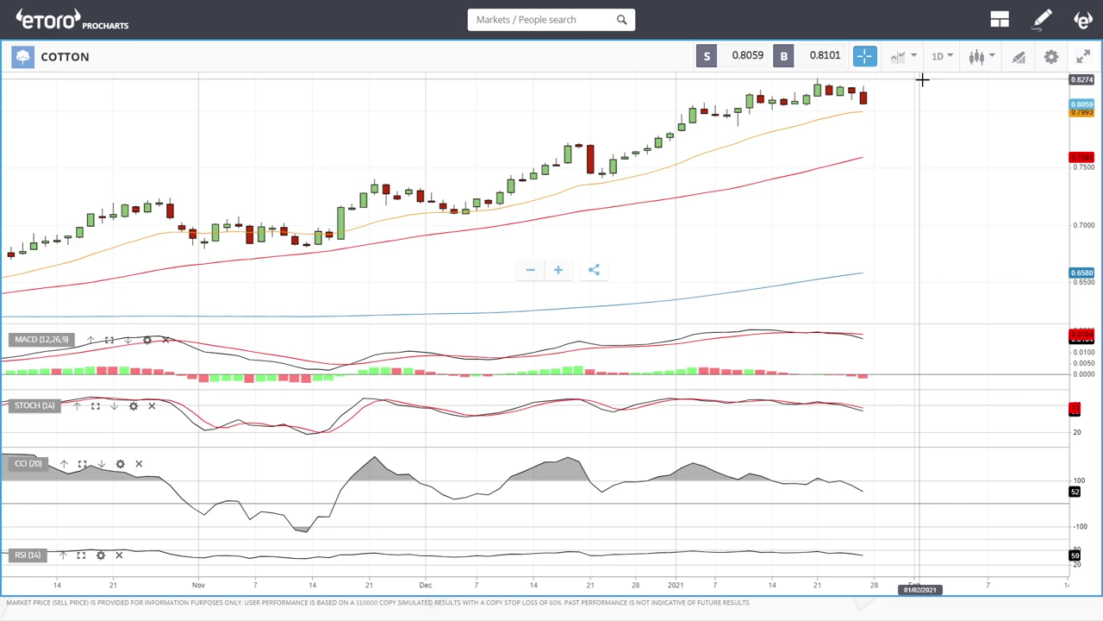
scroll(911, 163, "down", 3)
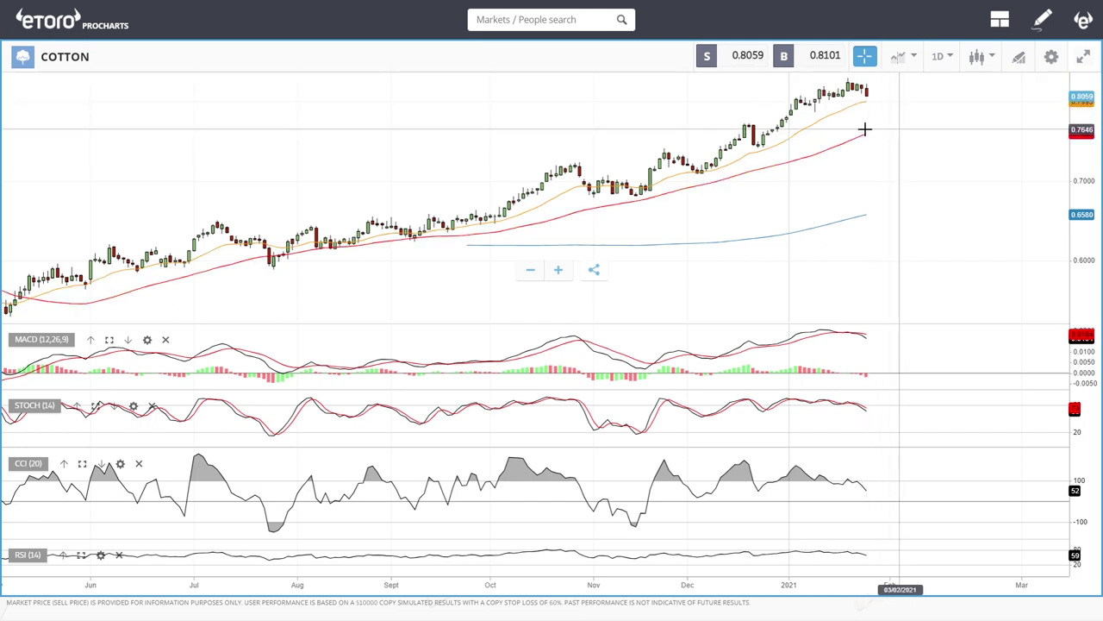
Step: Search the markets for cocoa, open the COCOA chart and review its price action from June 2020 to January 2021
left_click(531, 23)
type("coc")
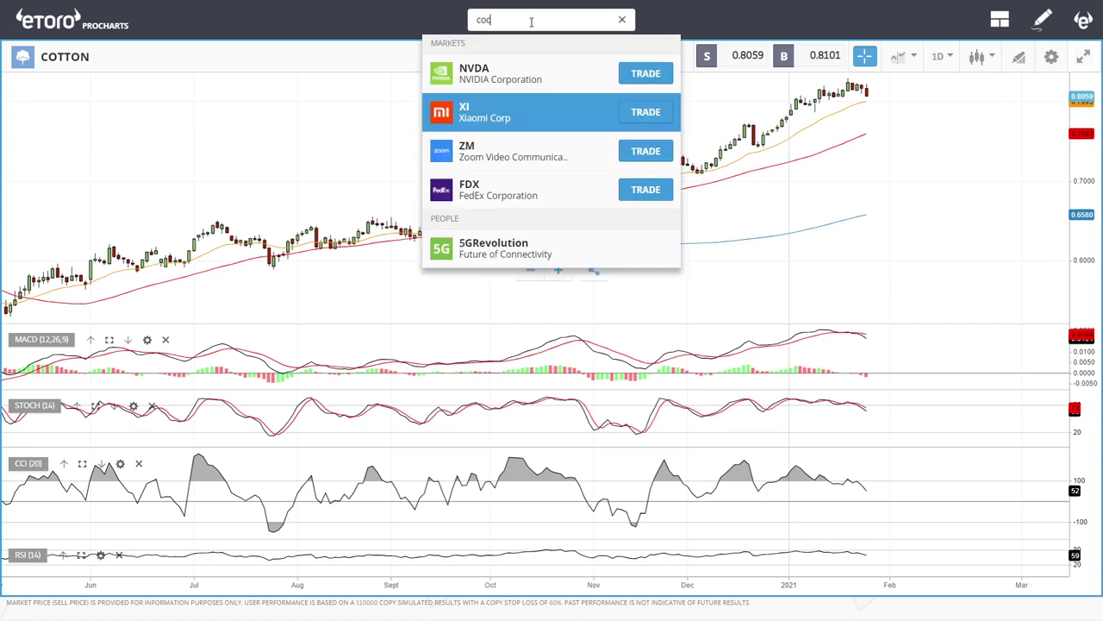
left_click(494, 228)
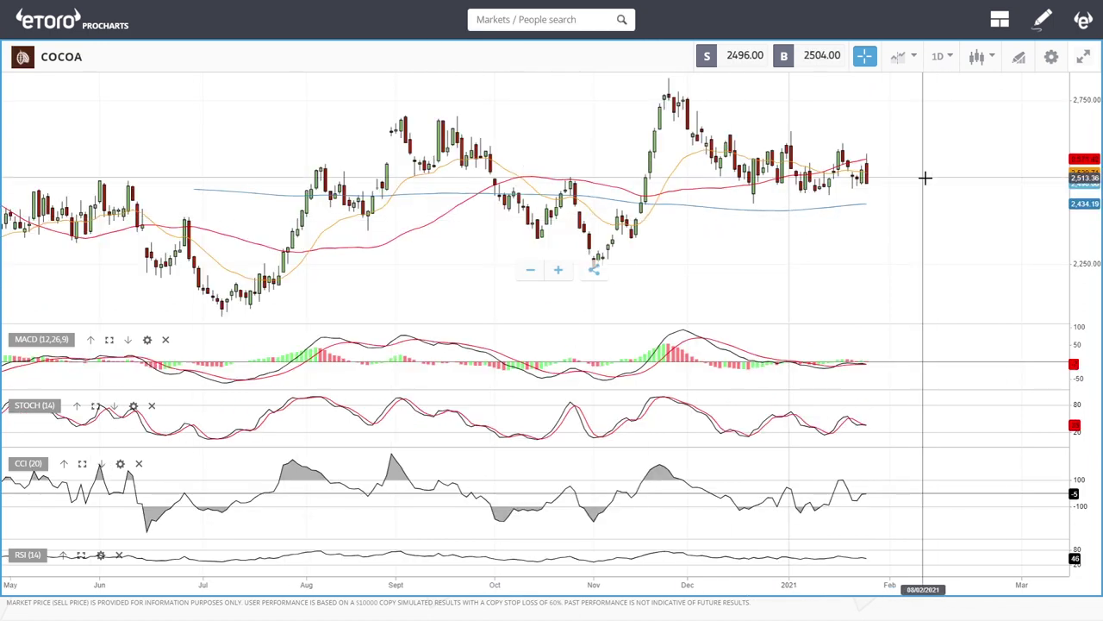
scroll(923, 183, "up", 5)
scroll(913, 186, "down", 1)
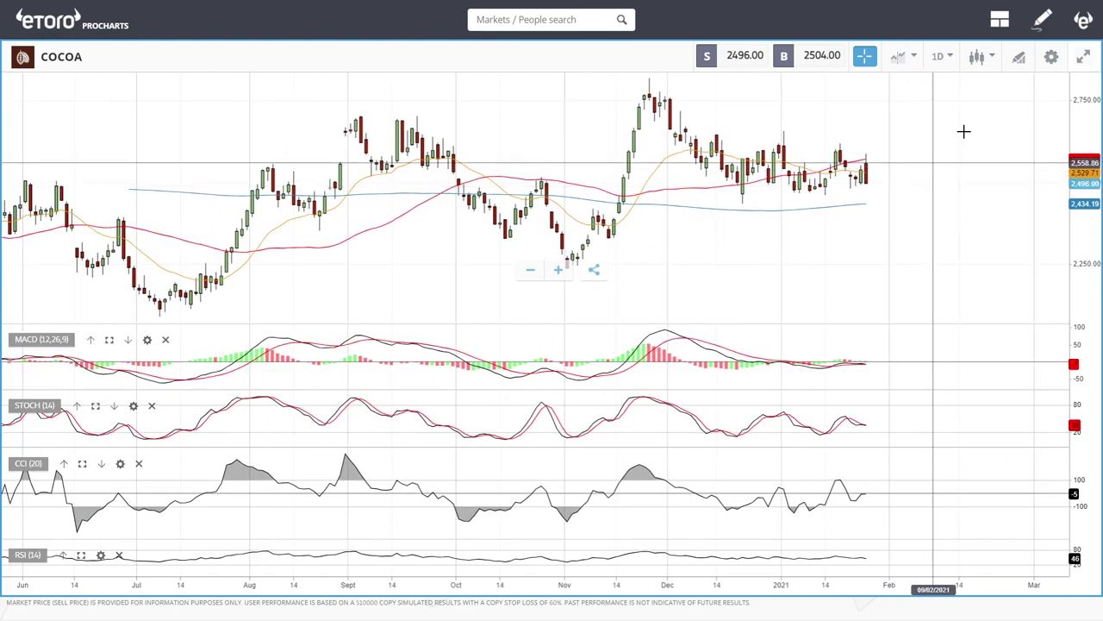
Step: Draw horizontal lines on the cocoa chart at about 2,810 near the November high and about 2,236 near the November low, and review price between them
left_click(1019, 57)
left_click(541, 414)
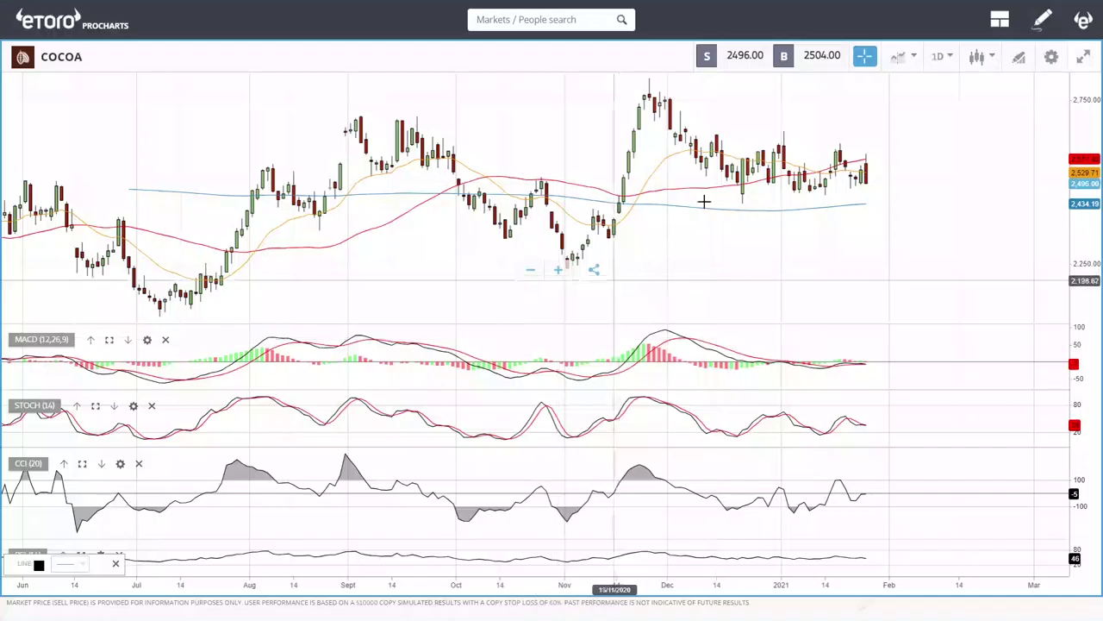
left_click(734, 78)
left_click(931, 79)
left_click(1018, 56)
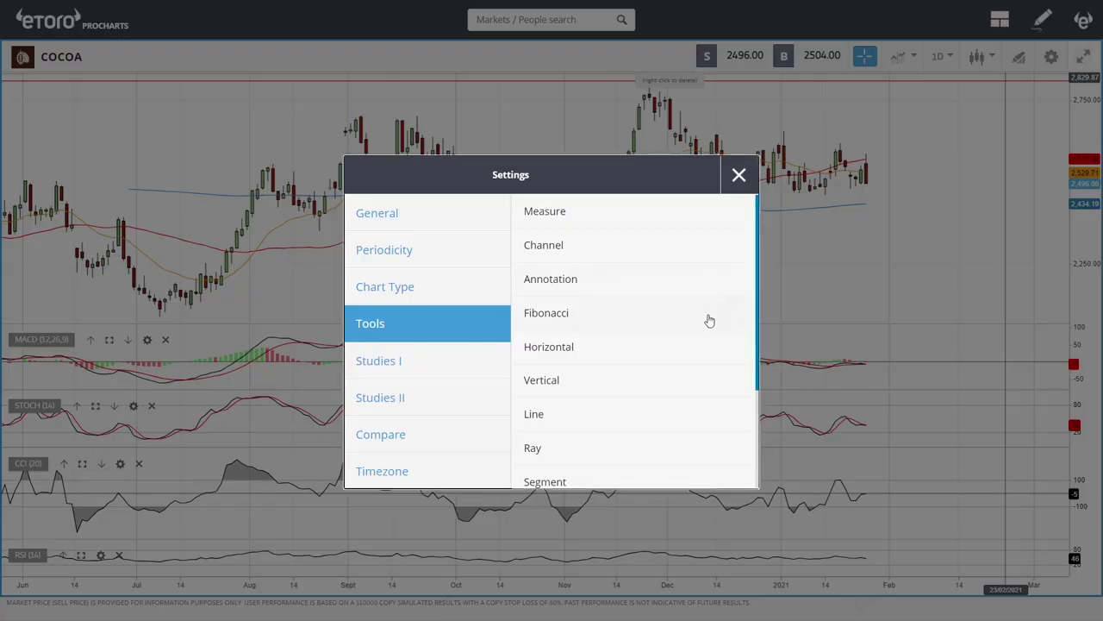
left_click(587, 338)
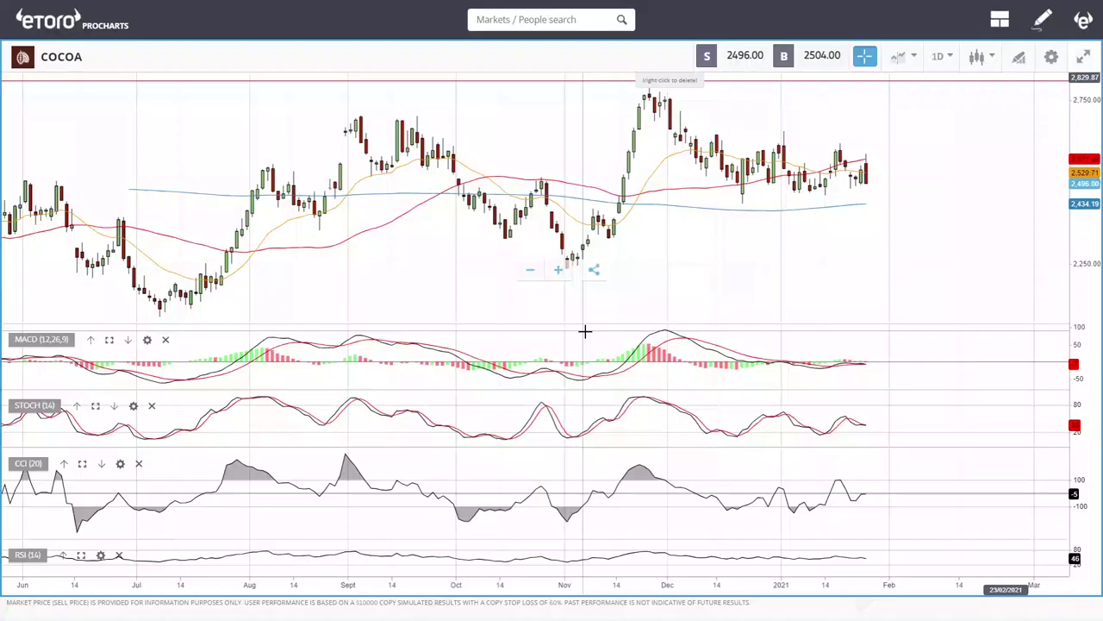
left_click(808, 268)
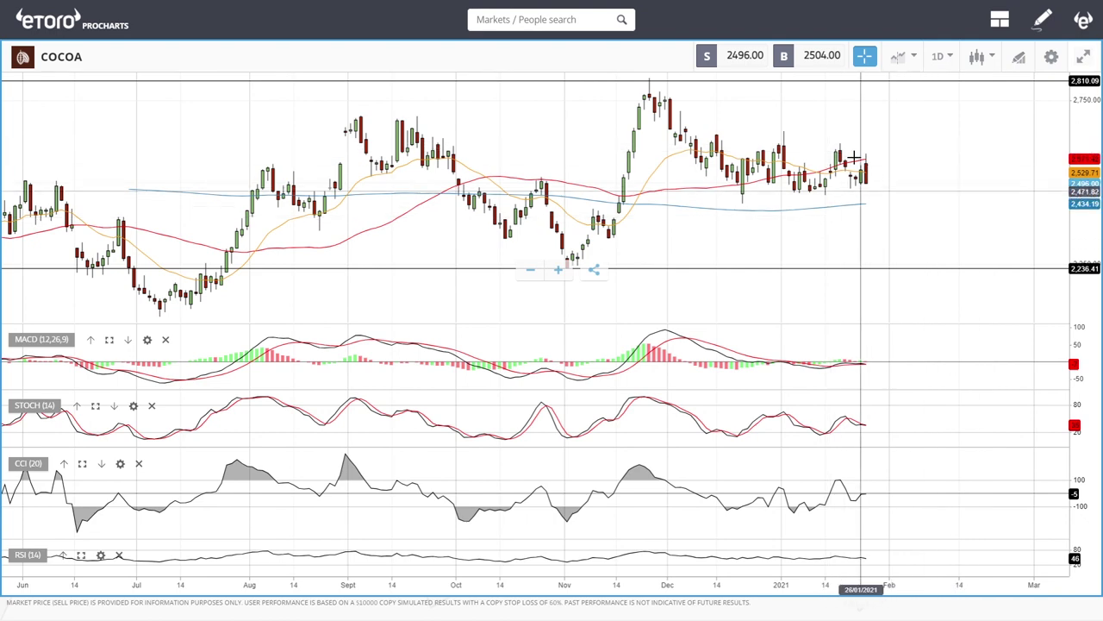
scroll(903, 186, "up", 3)
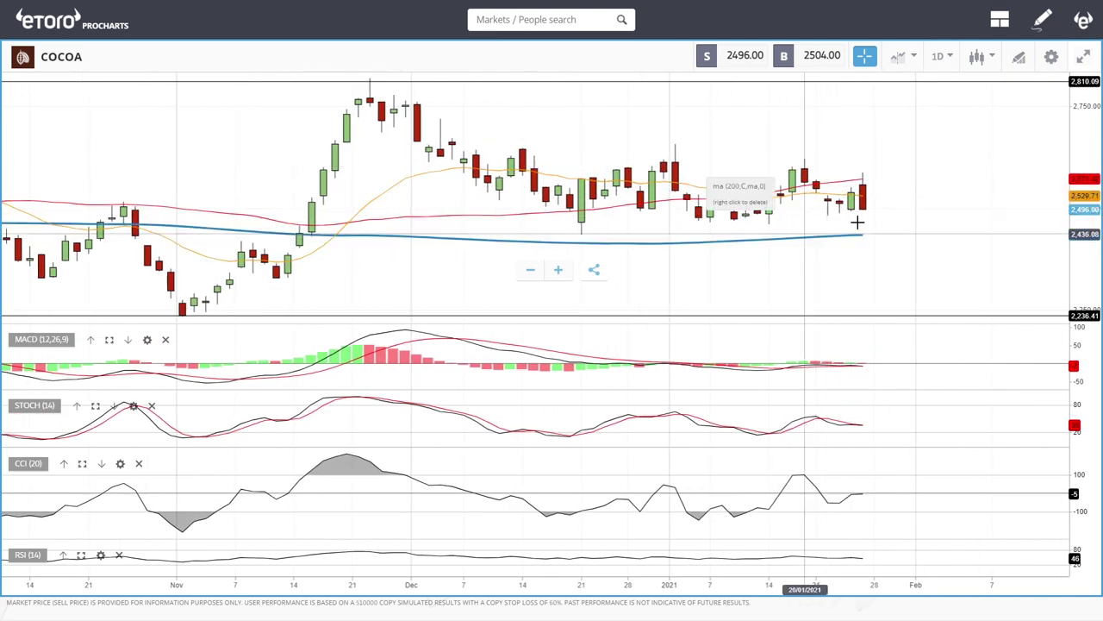
scroll(891, 256, "down", 5)
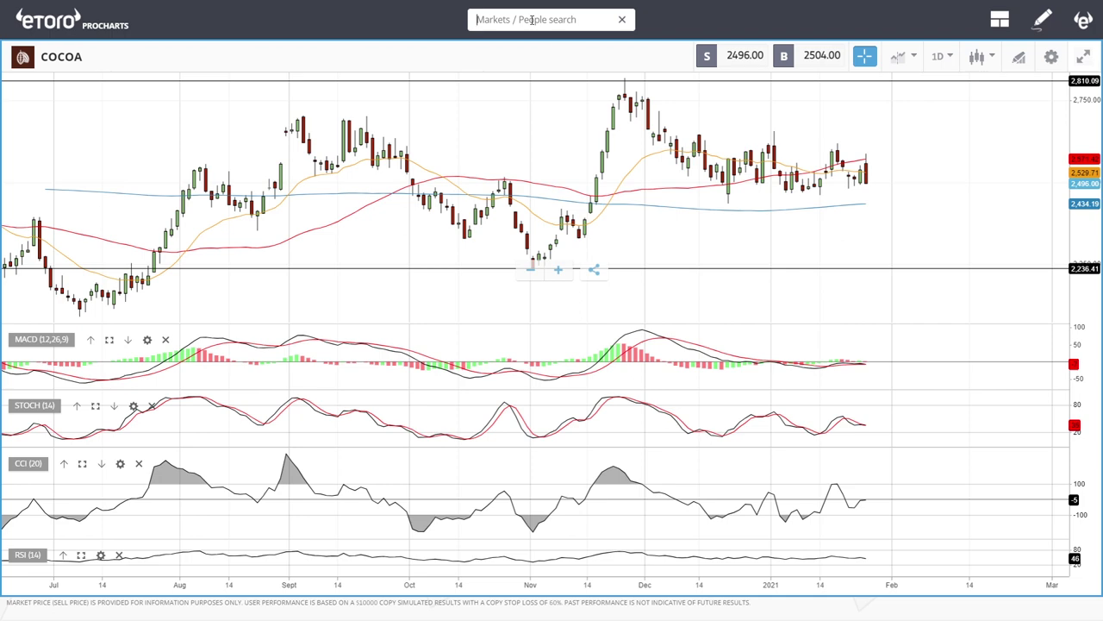
Step: Search the markets for wheat, open the WHEAT chart and examine its latest candles against the moving averages
type("eat")
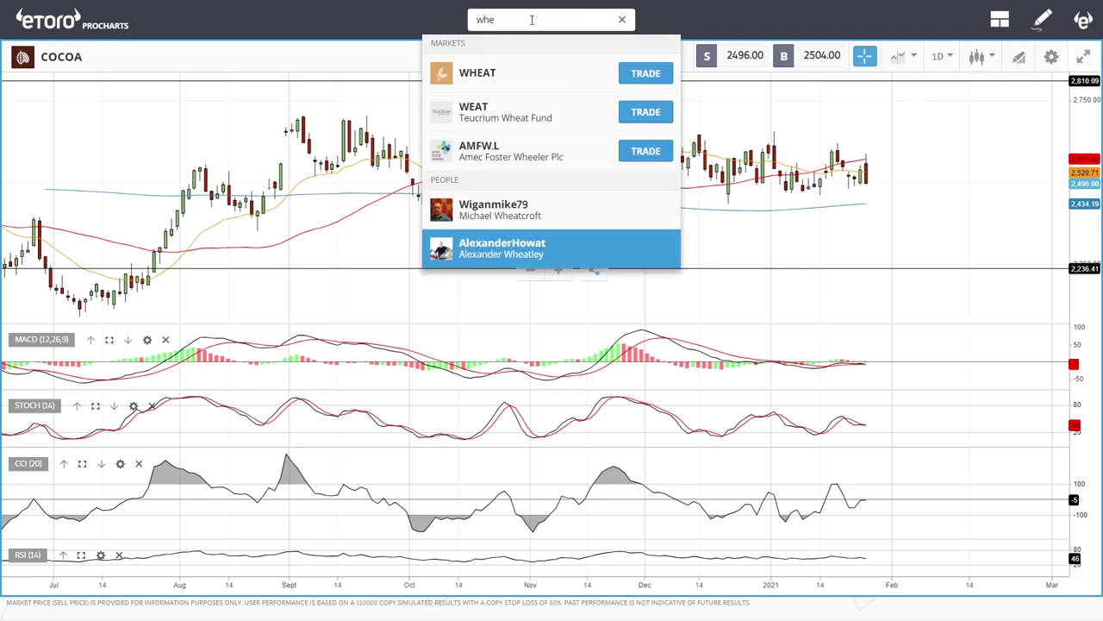
left_click(498, 74)
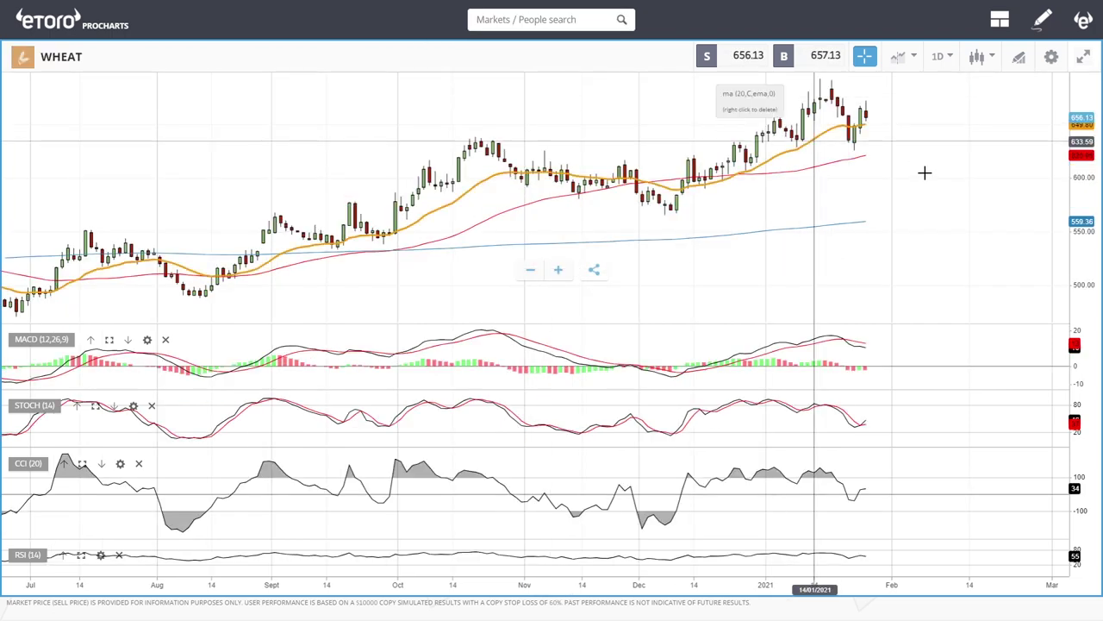
scroll(928, 177, "up", 3)
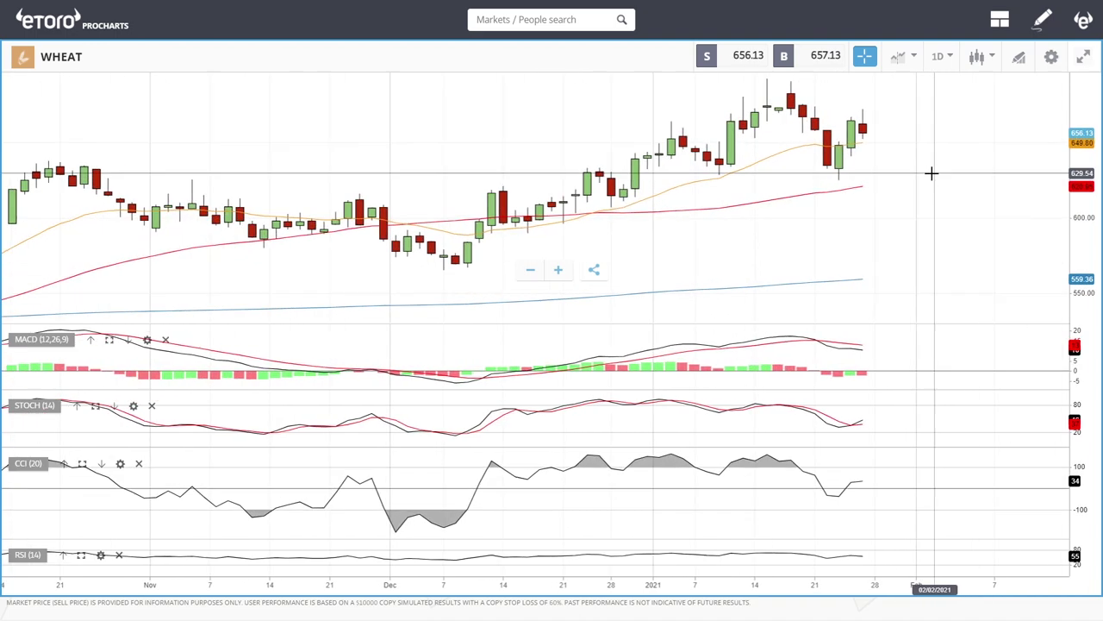